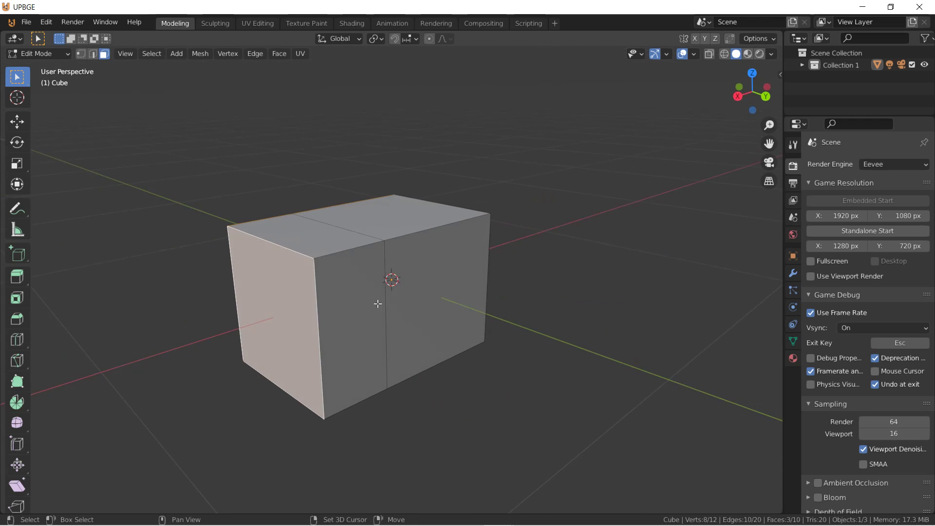
Inset the block's front end face together with the side faces on both of its flanks
shift+click(396, 314)
click(279, 54)
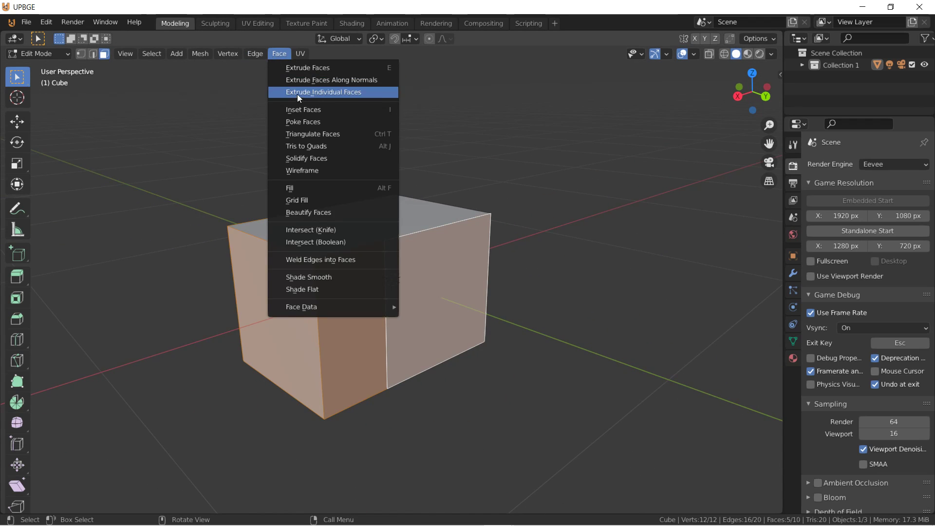
click(304, 109)
click(293, 135)
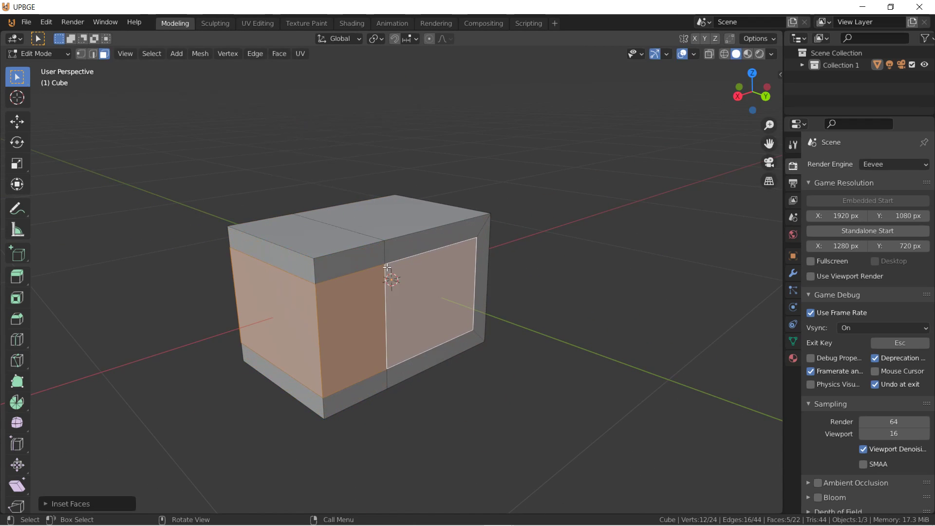
Delete the inset end face and the two inset side faces of the block's front half
key(x)
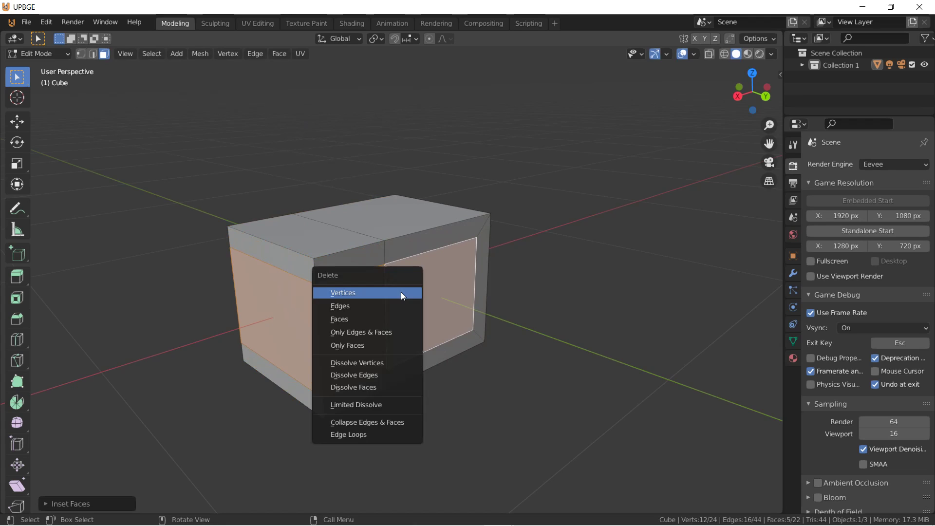
key(Escape)
click(322, 363)
shift+click(300, 352)
middle_drag(305, 325, 439, 163)
shift+click(403, 319)
key(x)
click(364, 347)
Fill the openings around the front notch with faces: the upper slab's underside, the inner wall and the lower slab's top
click(398, 159)
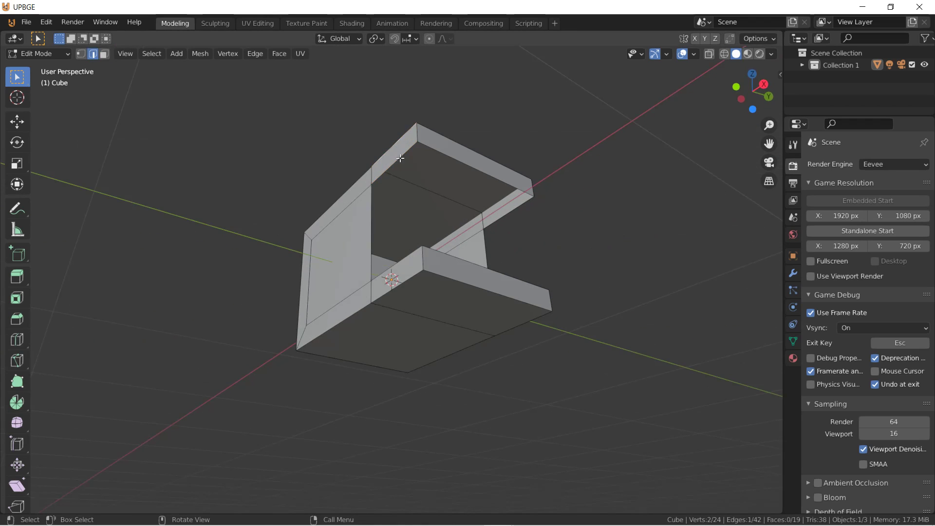
shift+click(519, 206)
key(f)
middle_drag(520, 218, 514, 245)
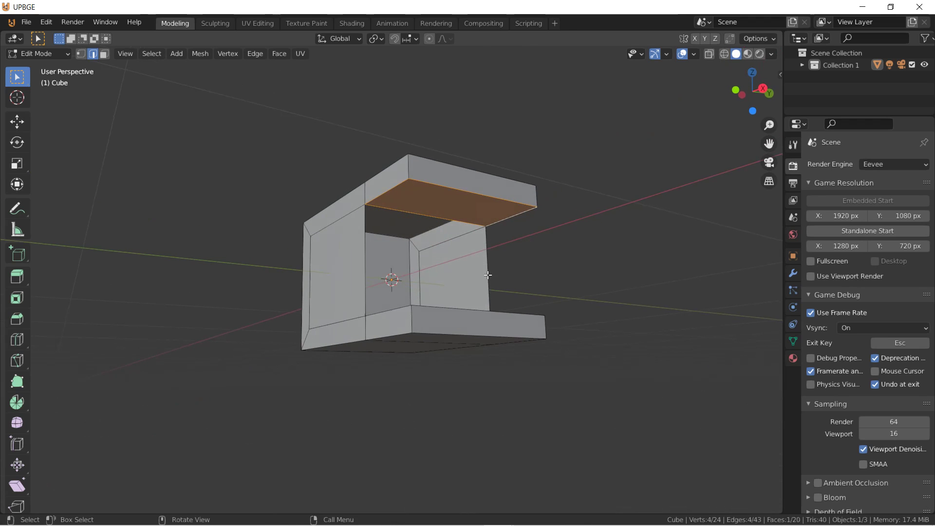
click(489, 272)
shift+click(364, 272)
key(f)
middle_drag(371, 316, 373, 388)
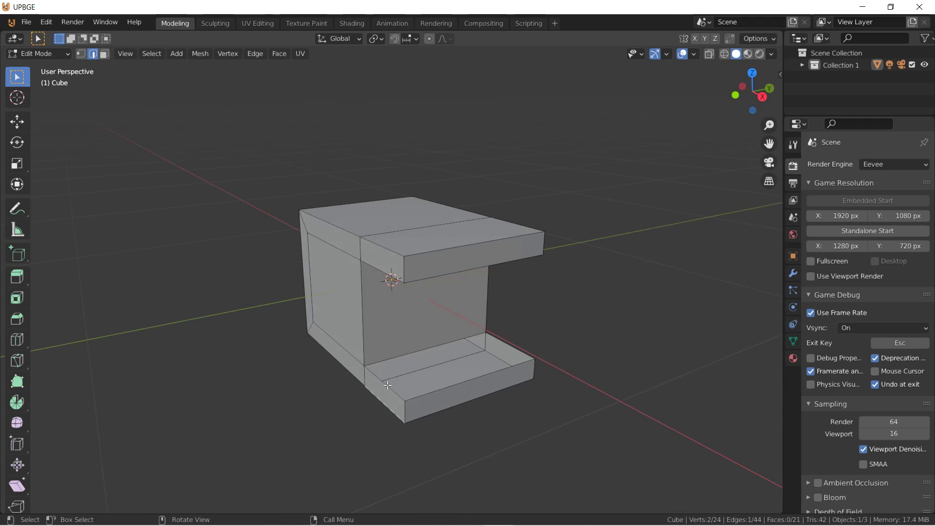
key(f)
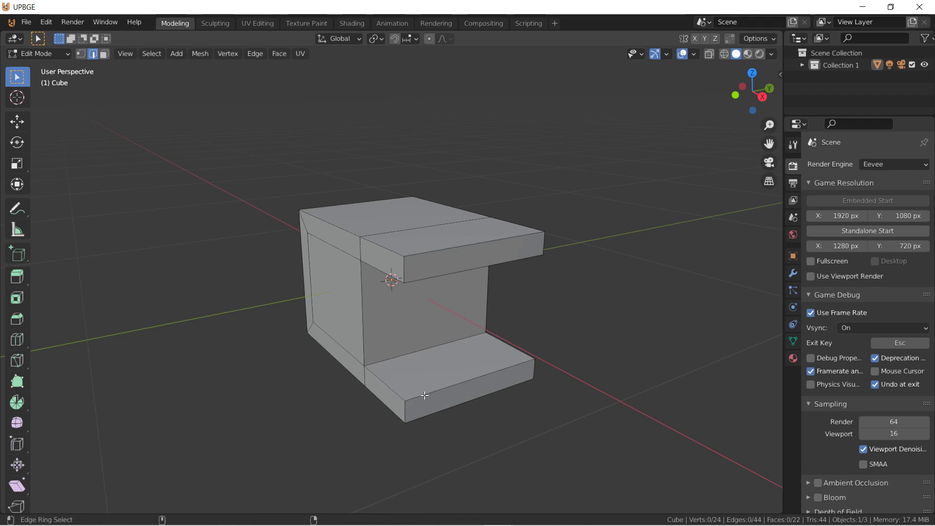
Subdivide the ring of edges running across the block's width with 3 cuts
ctrl+alt+click(425, 396)
key(ctrl+e)
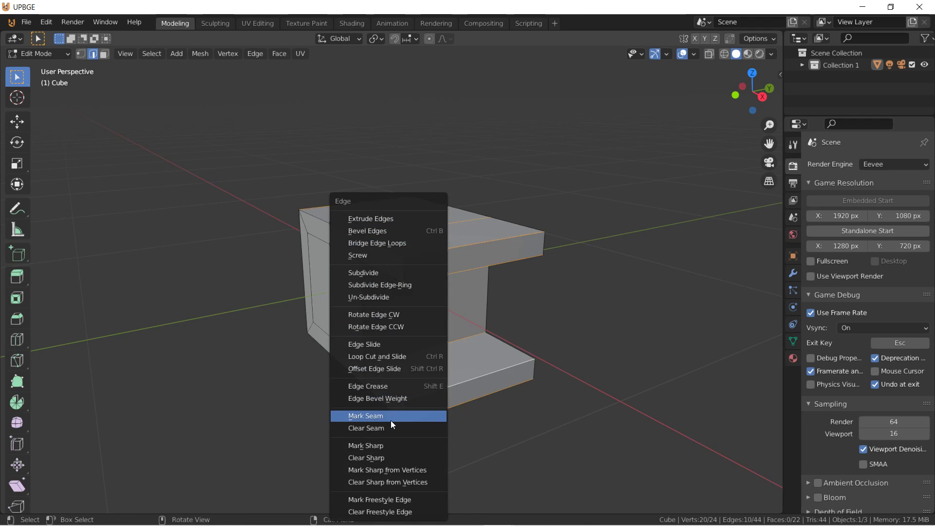
click(373, 272)
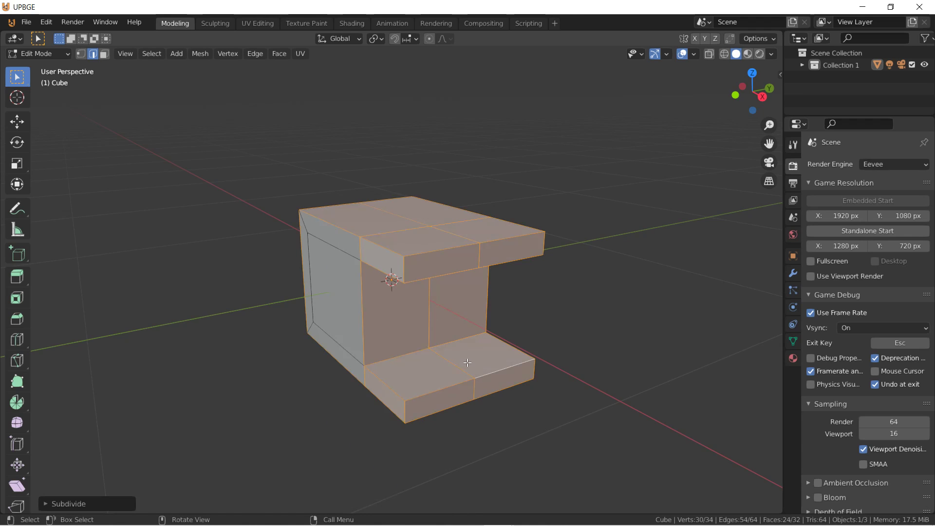
click(47, 503)
click(200, 461)
click(200, 464)
click(199, 422)
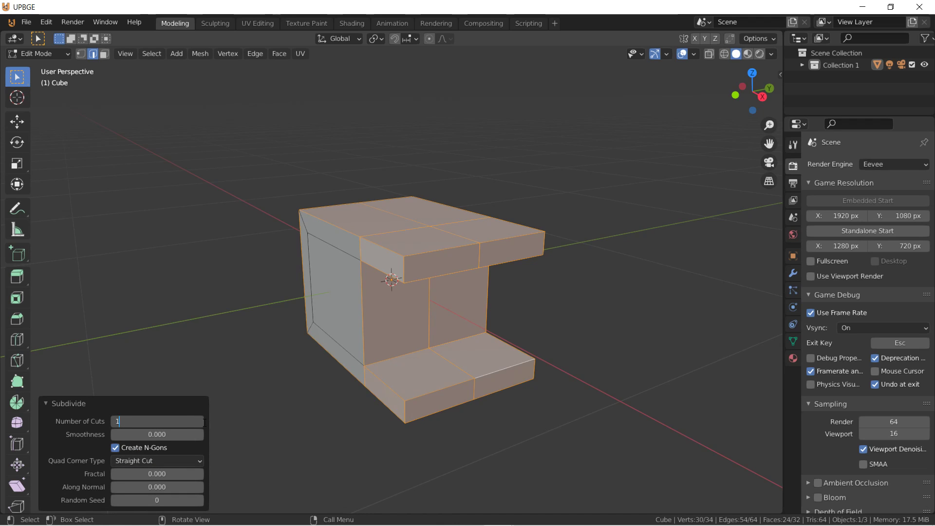
click(200, 423)
click(201, 422)
middle_drag(441, 304, 429, 340)
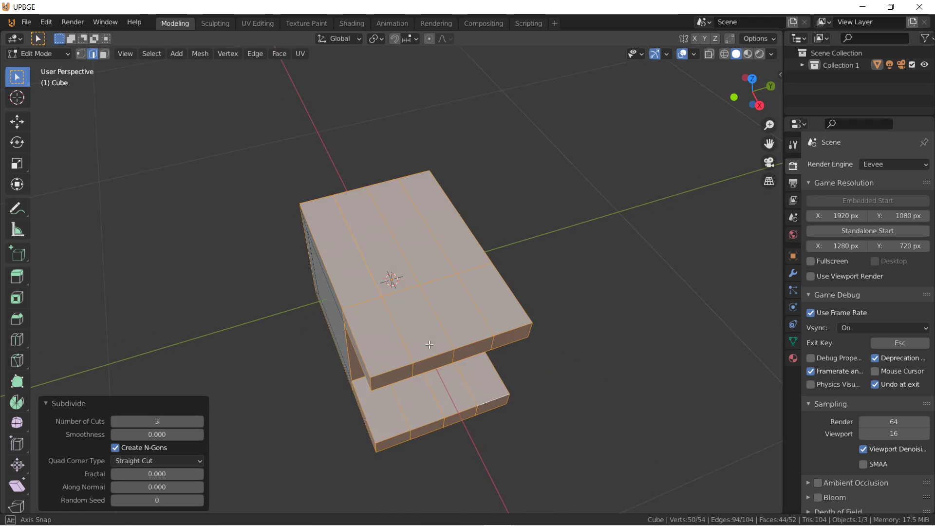
Slide the four front corner edges of both slabs backwards so the corners become angled
key(a)
click(370, 394)
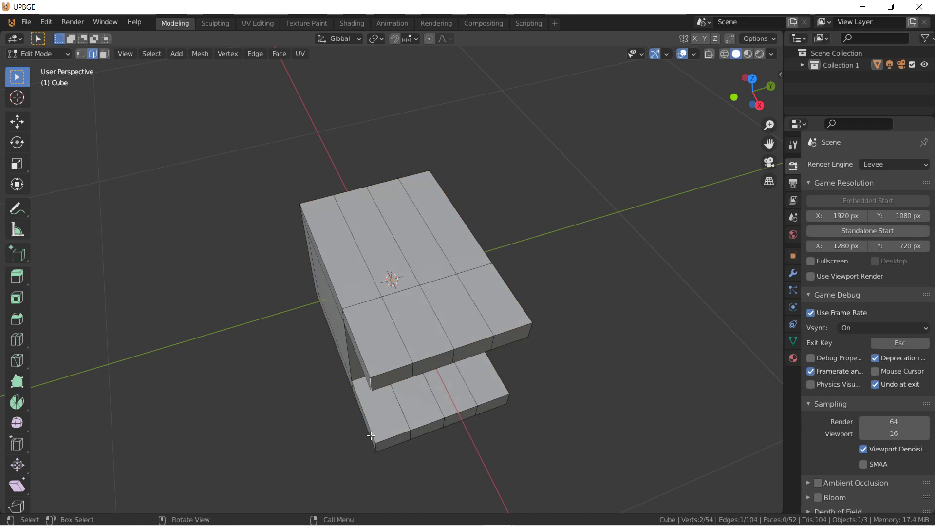
shift+click(377, 451)
middle_drag(480, 432, 309, 421)
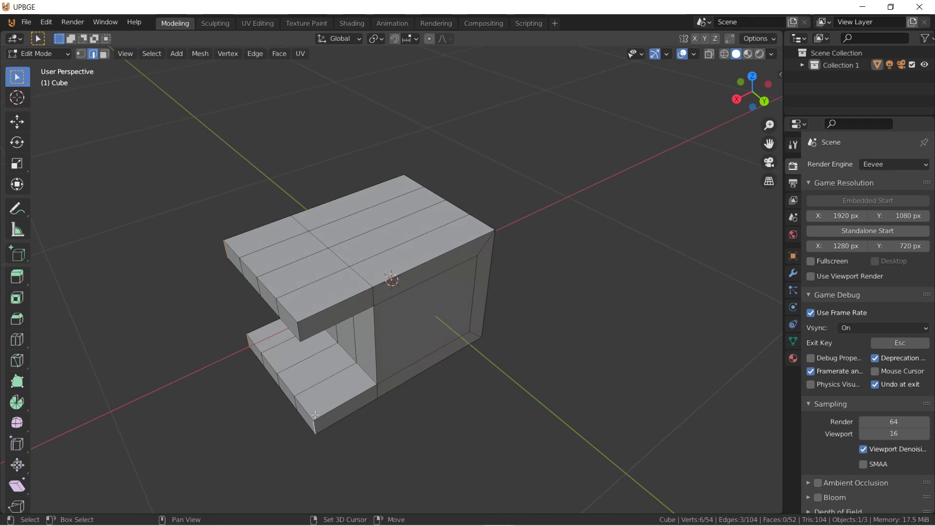
shift+click(301, 330)
key(ctrl+e)
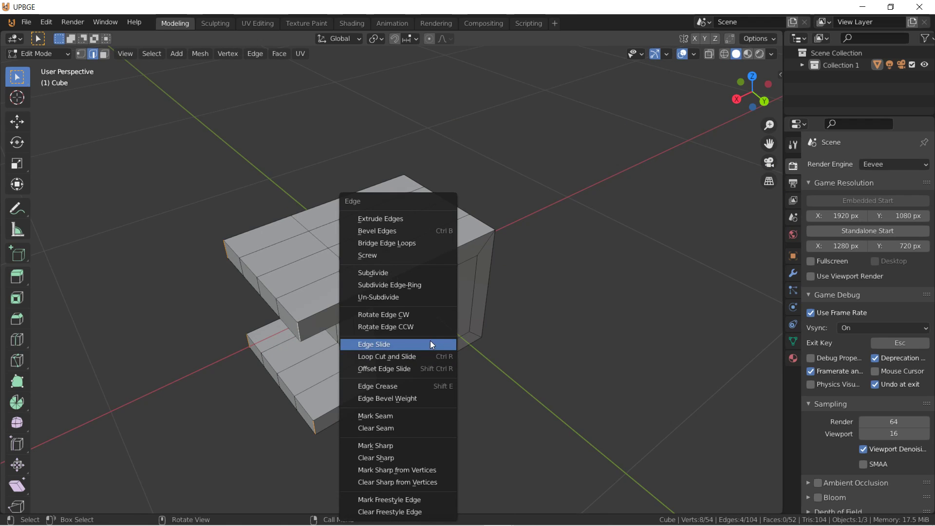
click(430, 341)
click(447, 331)
key(alt+a)
middle_drag(449, 329, 506, 319)
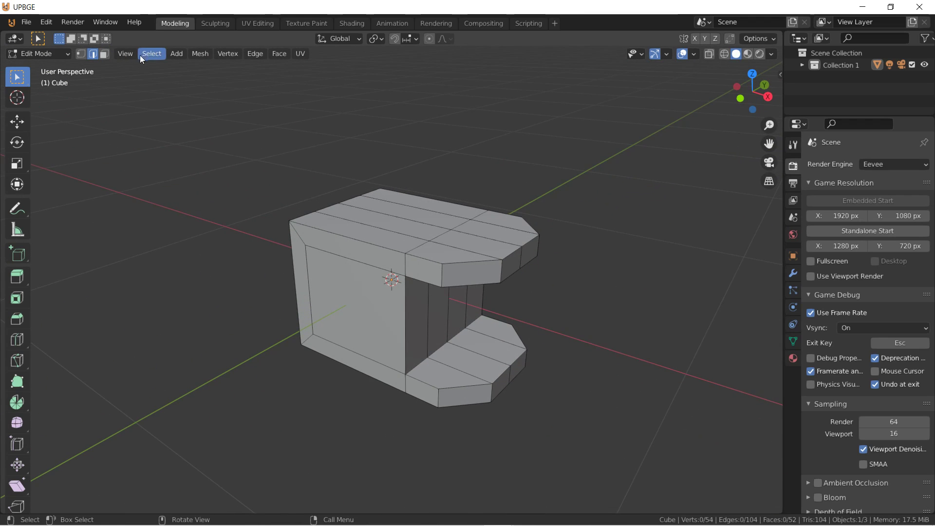
Extrude all eight top faces slightly upward
click(104, 54)
click(430, 223)
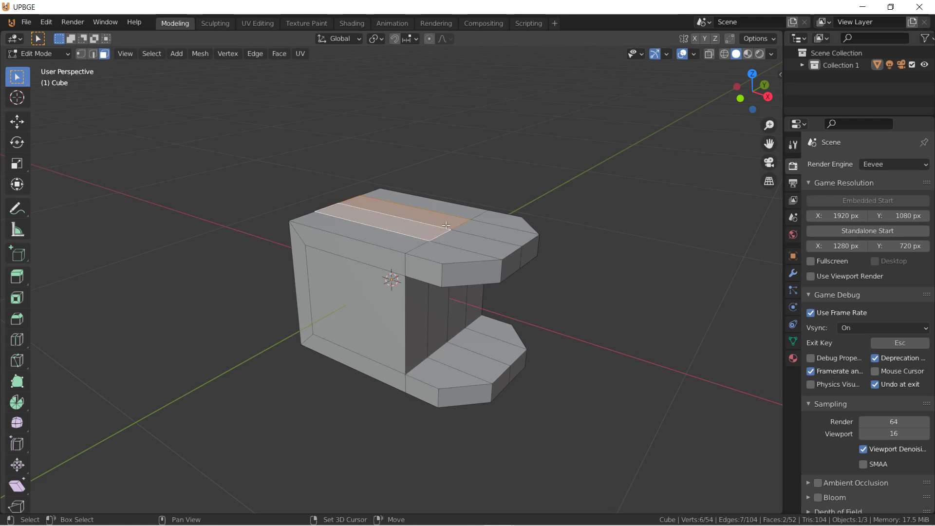
shift+click(470, 238)
shift+click(483, 219)
shift+click(475, 210)
shift+click(484, 225)
shift+click(429, 247)
shift+click(404, 250)
key(e)
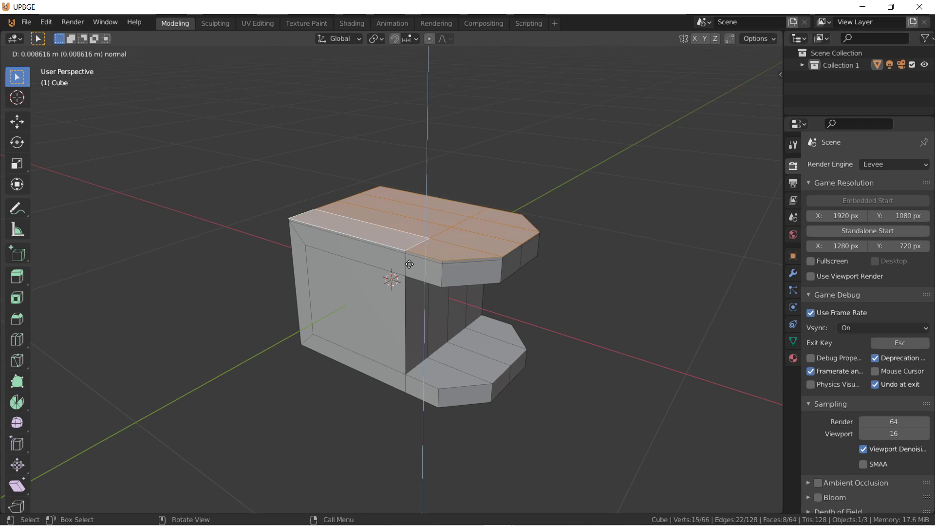
click(411, 260)
Scale the extruded top faces inward in the horizontal XY plane to form a sloped rim
key(s)
key(shift+z)
click(545, 323)
Extrude all eight bottom faces outward by about 0.043 m
middle_drag(540, 324, 416, 355)
click(347, 319)
click(347, 320)
shift+click(465, 306)
shift+click(469, 309)
shift+click(485, 333)
shift+click(488, 344)
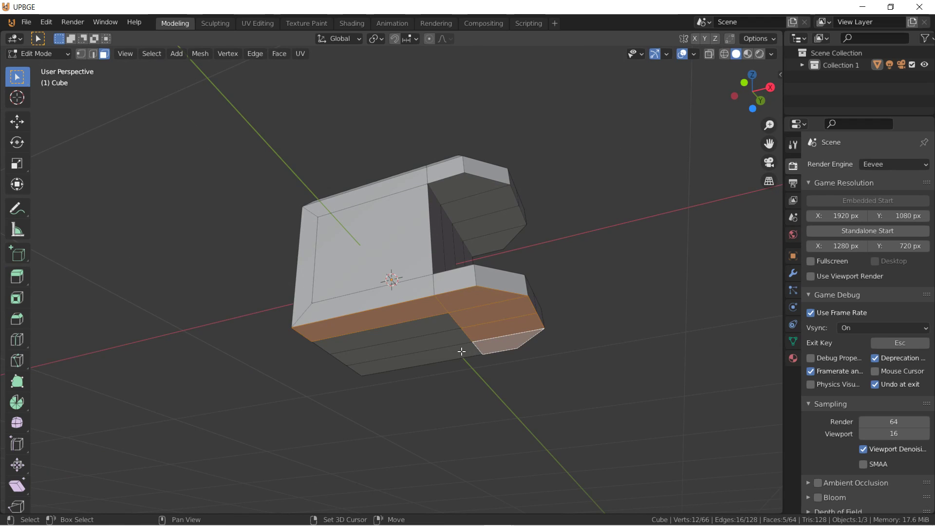
shift+click(461, 352)
shift+click(444, 338)
shift+click(432, 328)
key(e)
click(431, 328)
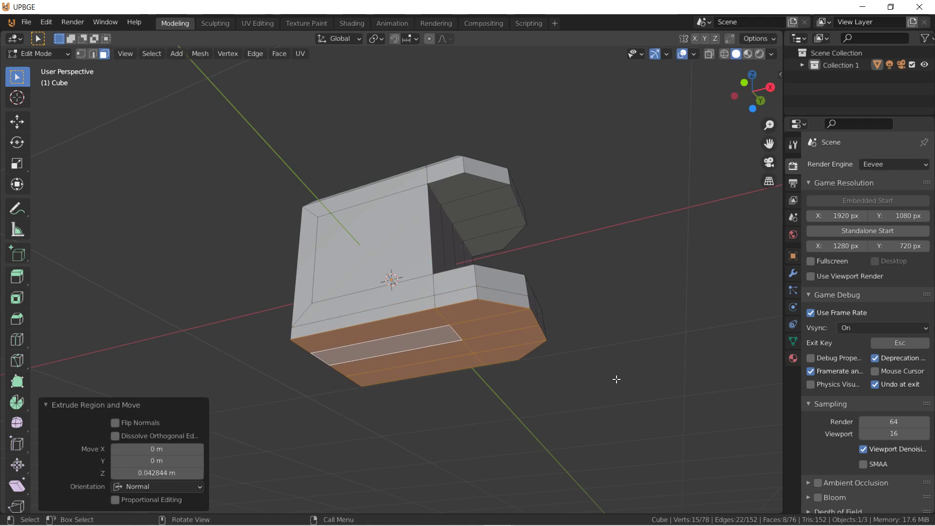
Scale the extruded bottom faces inward horizontally to form a sloped lower rim
key(s)
key(x)
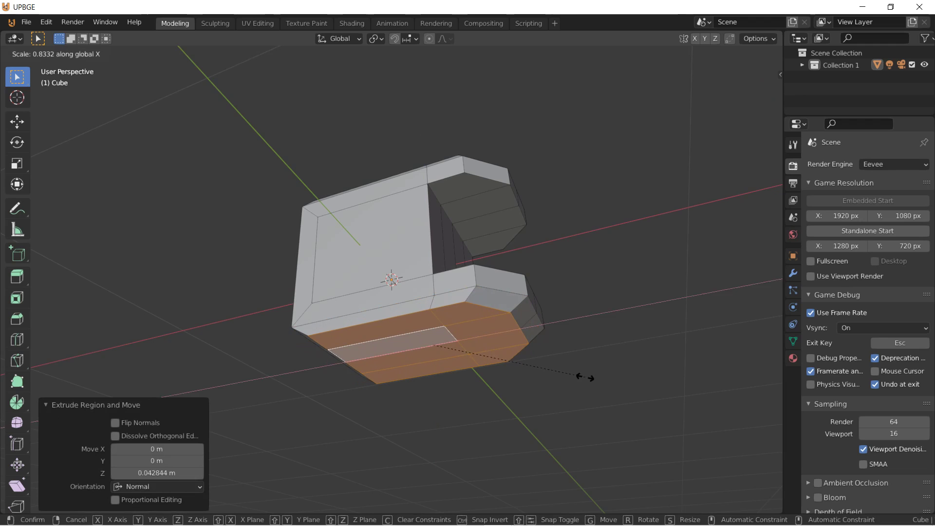
click(547, 365)
middle_drag(547, 366, 399, 314)
key(Tab)
key(Tab)
key(a)
key(alt+a)
ctrl+alt+click(379, 315)
key(ctrl+e)
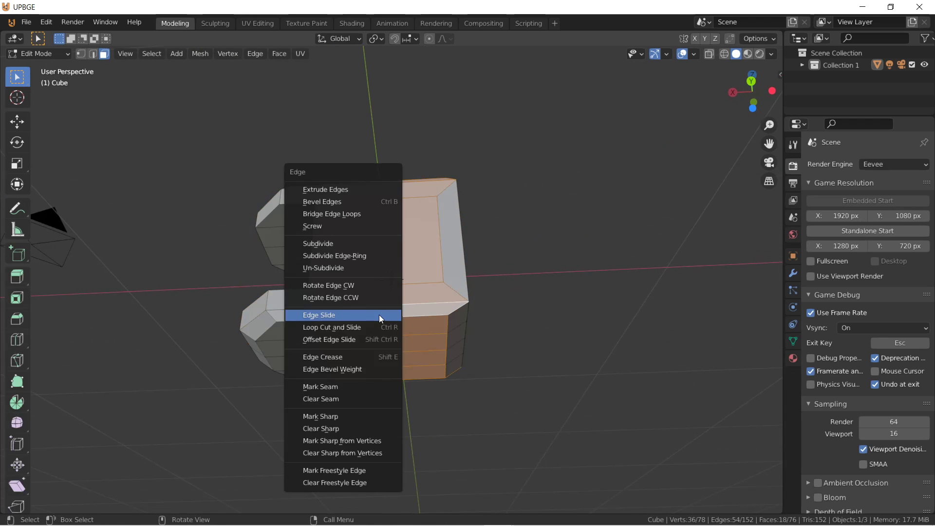
ctrl+alt+click(268, 215)
key(alt+a)
Subdivide the ring of lengthwise edges around the rear section and snap the 3D cursor to the new edge loop
click(92, 53)
alt+click(394, 301)
key(ctrl+e)
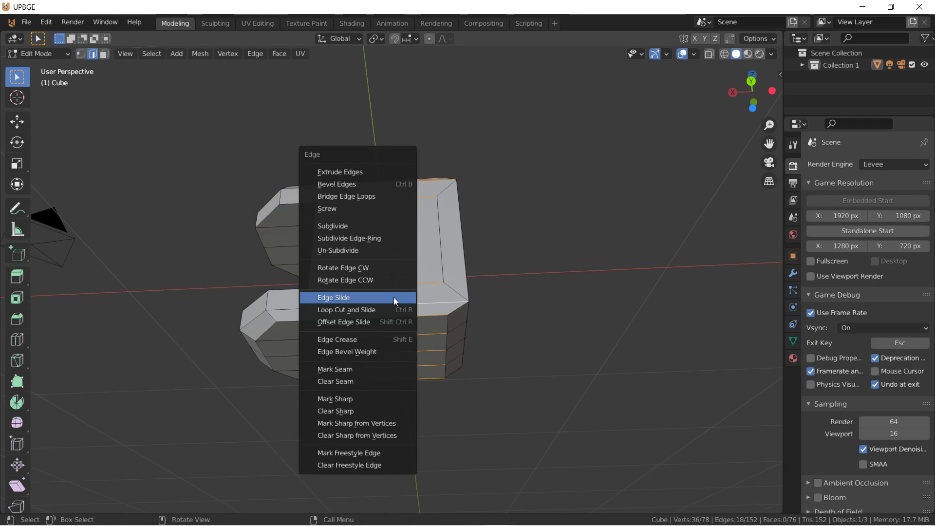
click(350, 226)
key(shift+s)
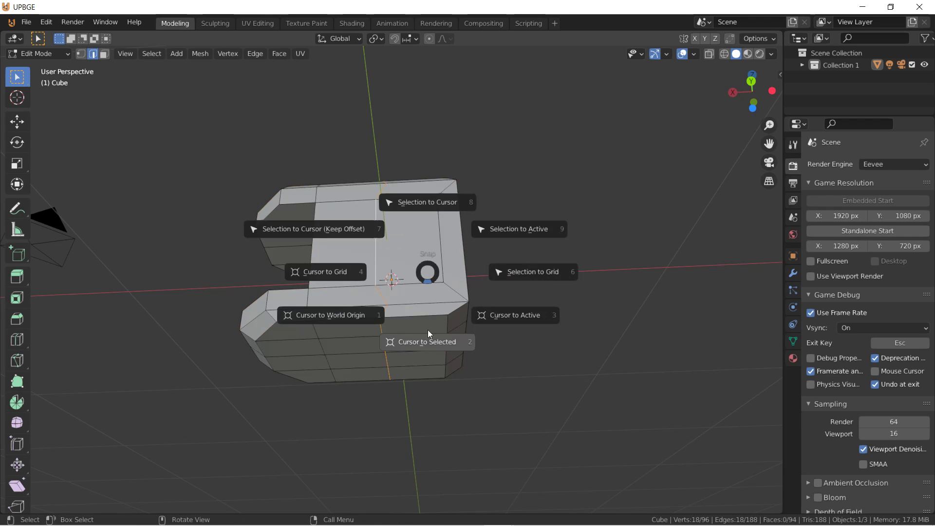
click(427, 337)
Raise the rear lower edges about 0.17 m along Z with proportional editing at size 0.24
middle_drag(422, 323, 474, 361)
key(g)
key(z)
click(475, 352)
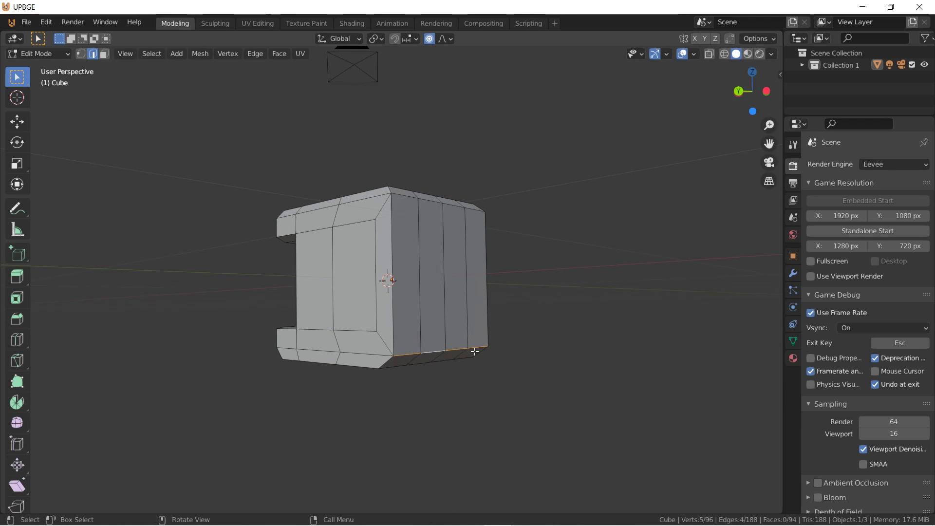
key(g)
key(z)
scroll(476, 341, up, 17)
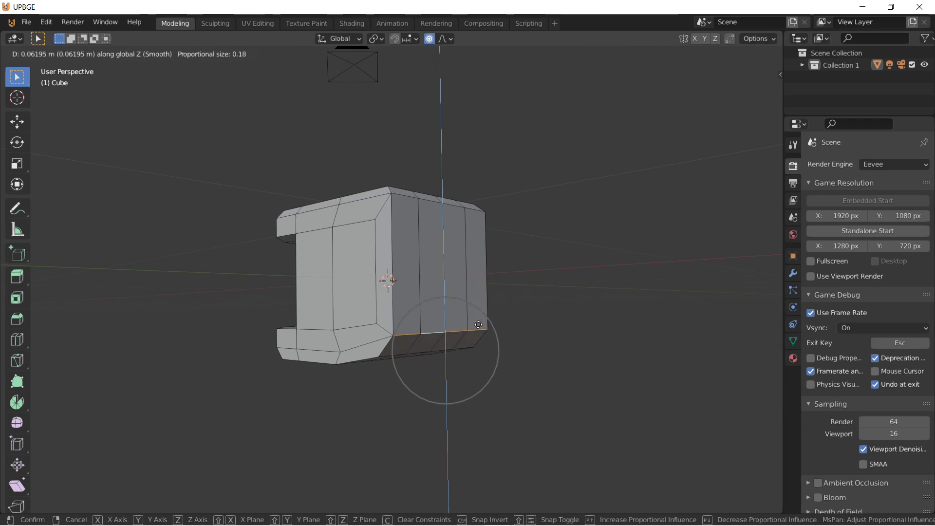
scroll(481, 301, down, 3)
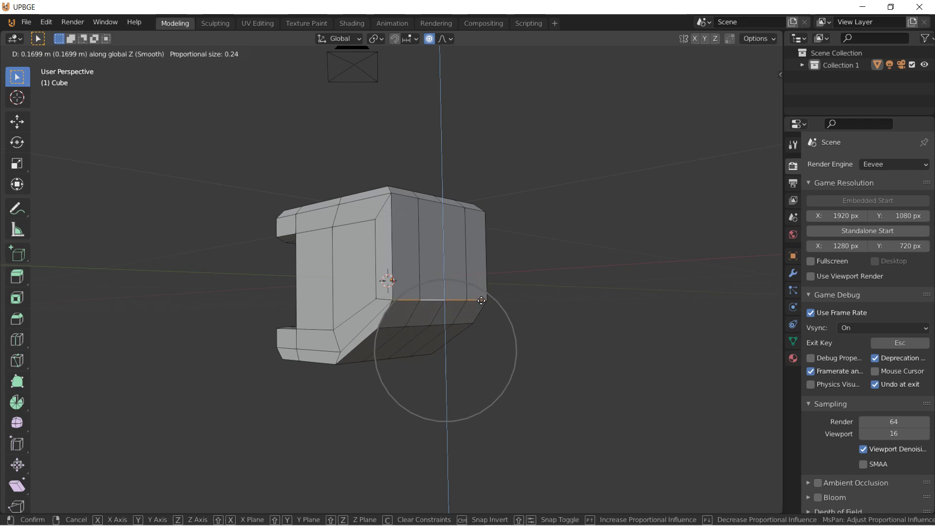
click(481, 300)
key(Tab)
middle_drag(481, 301, 386, 295)
key(Tab)
key(s)
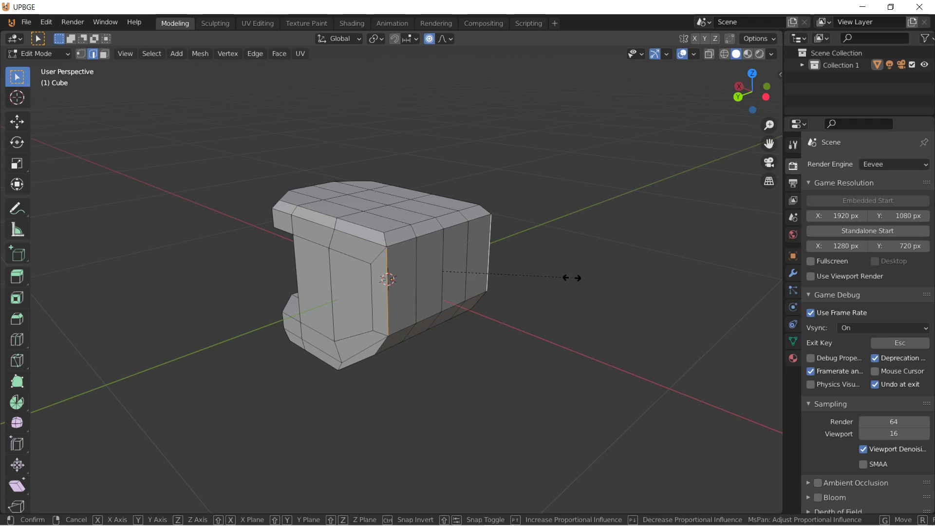
key(x)
key(y)
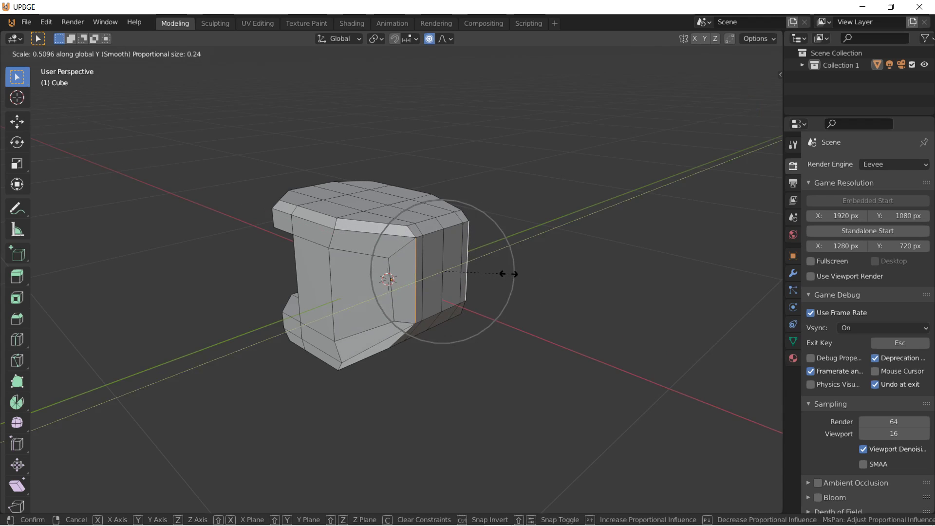
right_click(509, 274)
Snap the 3D cursor to the two rear vertical corner edges and scale them closer together along Y with proportional editing
middle_drag(509, 274, 442, 265)
key(shift+s)
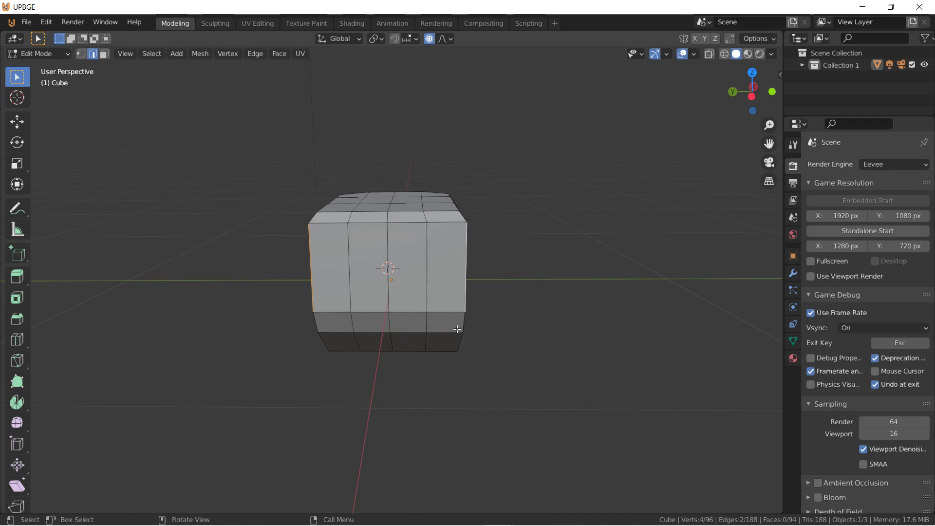
click(454, 333)
key(s)
key(y)
click(429, 310)
key(Tab)
mouse_move(429, 309)
middle_down()
mouse_move(396, 317)
mouse_move(547, 328)
mouse_move(446, 271)
mouse_move(420, 302)
middle_up()
key(Tab)
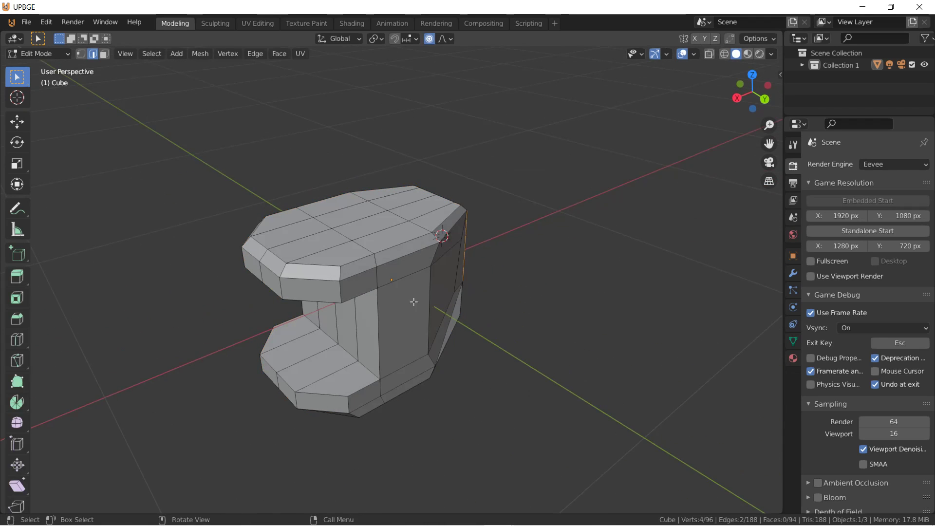
click(298, 249)
shift+click(297, 234)
shift+click(287, 219)
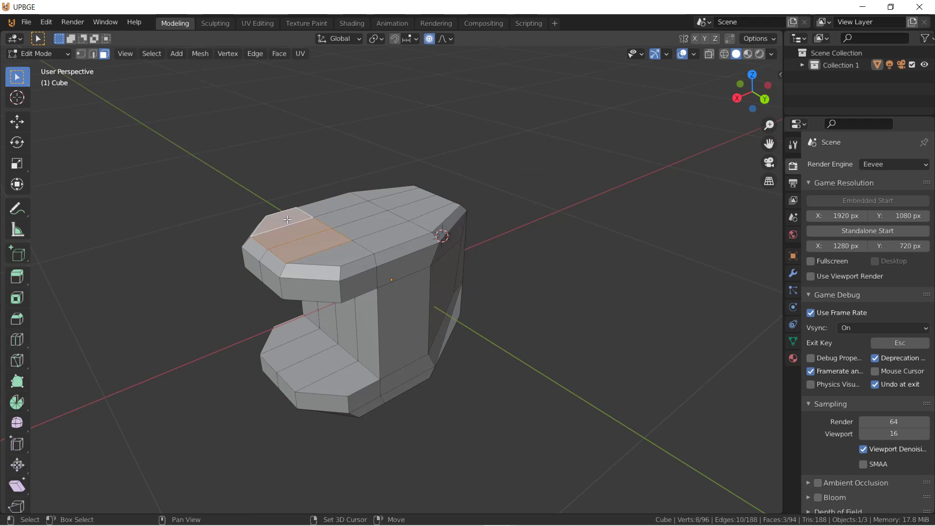
shift+click(333, 258)
shift+click(392, 237)
shift+click(378, 226)
shift+click(352, 214)
shift+click(336, 206)
middle_drag(474, 247, 382, 234)
shift+click(385, 244)
shift+click(403, 232)
Inset the eight top faces together with the two middle columns of faces running down the rear and sloped underside
click(383, 234)
shift+click(355, 205)
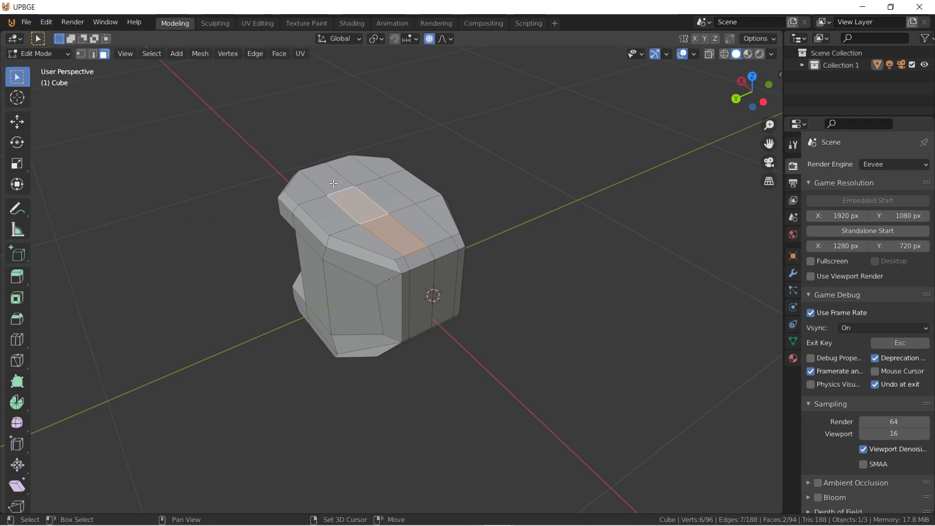
shift+click(333, 181)
shift+click(358, 172)
middle_drag(358, 171, 379, 236)
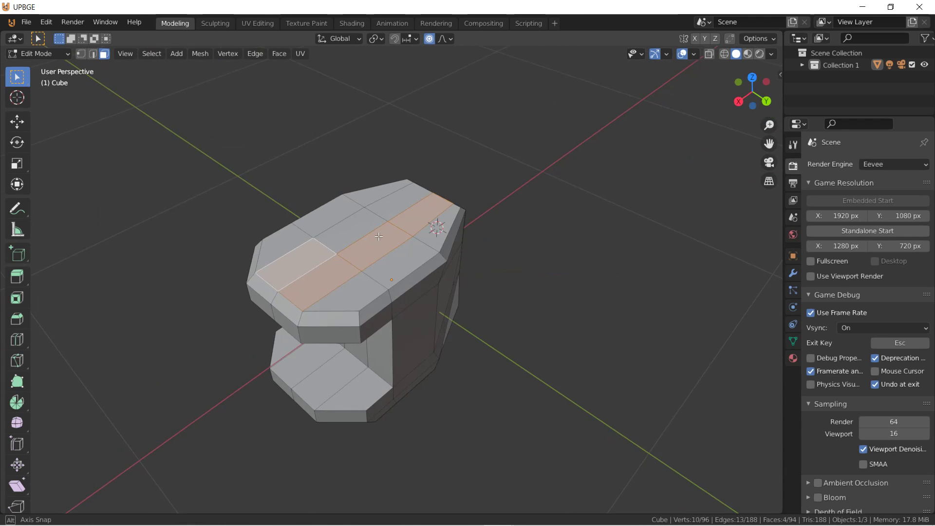
shift+click(358, 299)
shift+click(293, 240)
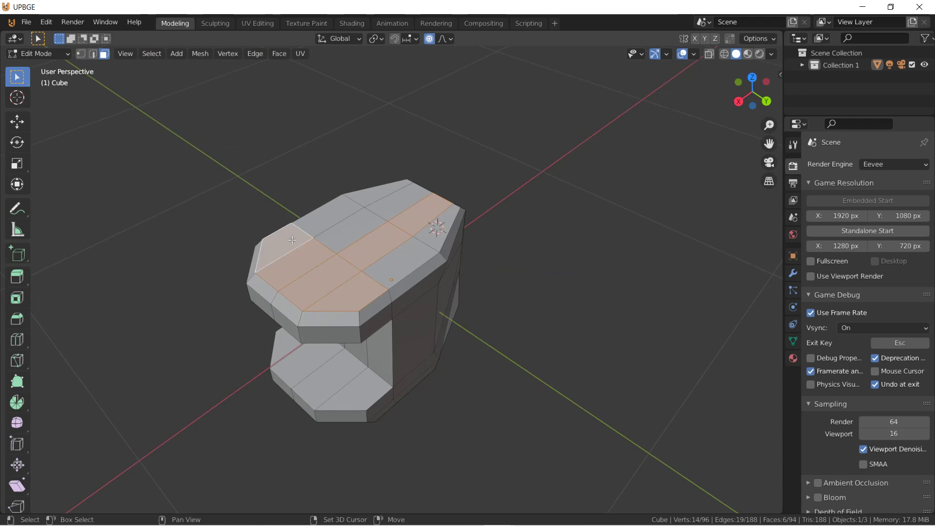
shift+click(341, 232)
shift+click(397, 204)
middle_drag(568, 267, 432, 226)
shift+click(448, 250)
shift+click(429, 264)
shift+click(436, 294)
shift+click(451, 298)
shift+click(415, 281)
shift+click(432, 289)
shift+click(394, 326)
shift+click(416, 332)
middle_drag(416, 332, 356, 285)
click(272, 54)
click(299, 112)
click(302, 113)
Extrude the inset top and rear faces outward by about 0.022 m
middle_drag(302, 113, 468, 364)
key(e)
click(547, 242)
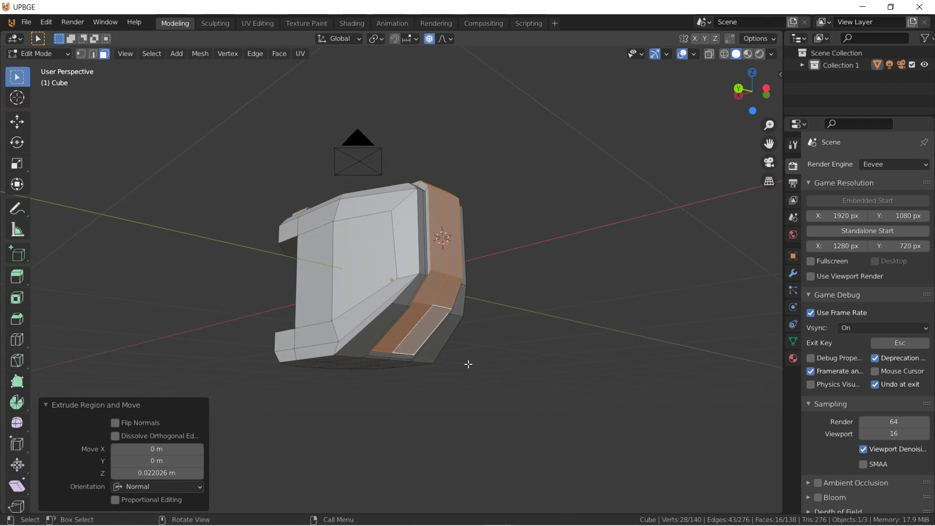
Move the four raised faces on the sloped underside down about 0.022 m along Z without proportional editing
click(409, 328)
shift+click(429, 322)
shift+click(441, 296)
shift+click(431, 292)
key(g)
key(z)
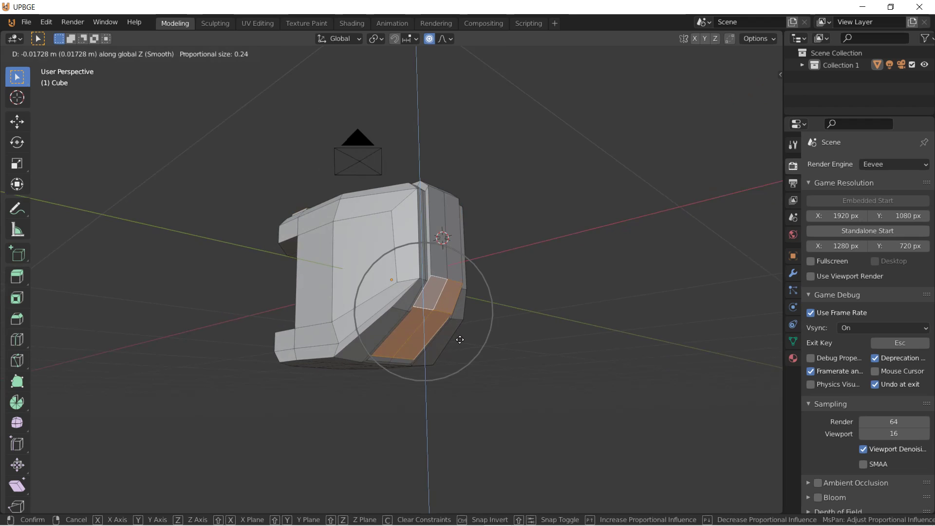
right_click(460, 339)
key(g)
key(z)
click(462, 346)
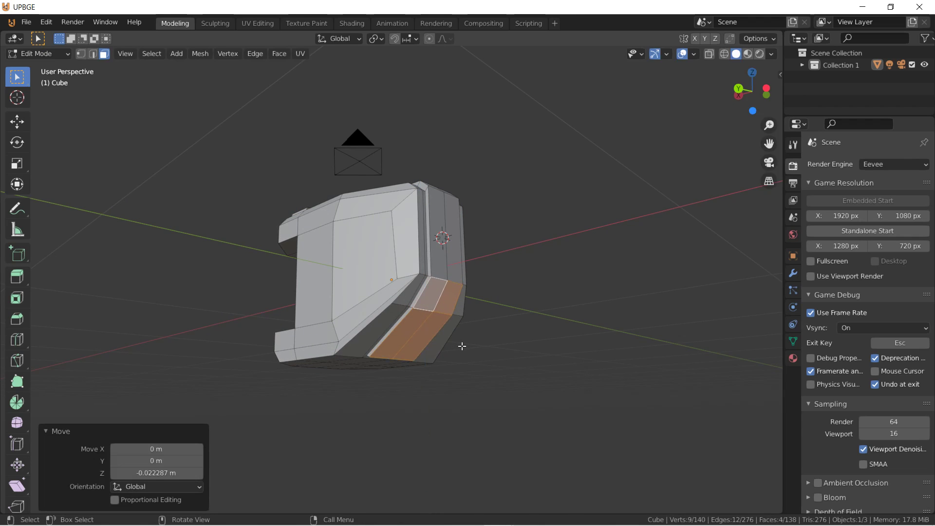
Scale the four raised underside faces along X and check the shape in Object Mode
mouse_move(450, 296)
middle_down()
mouse_move(493, 334)
mouse_move(455, 330)
mouse_move(447, 311)
middle_up()
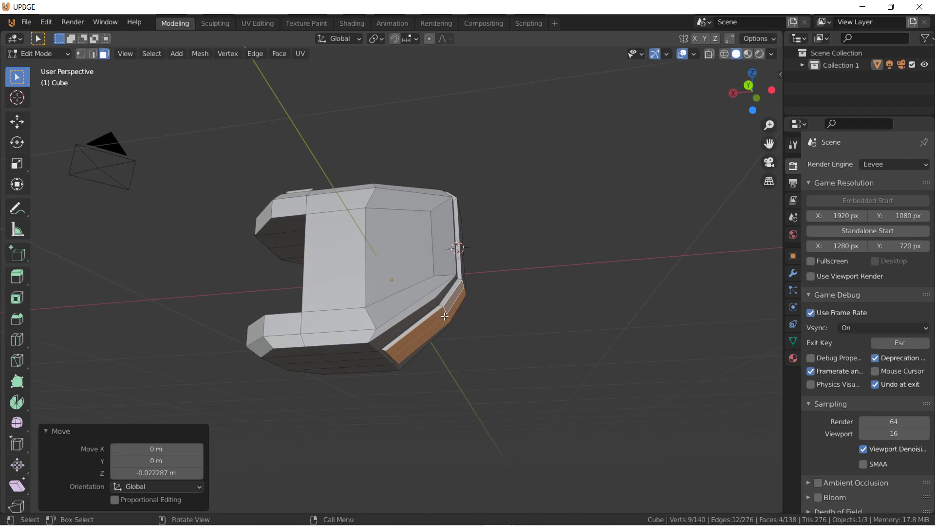
key(s)
key(x)
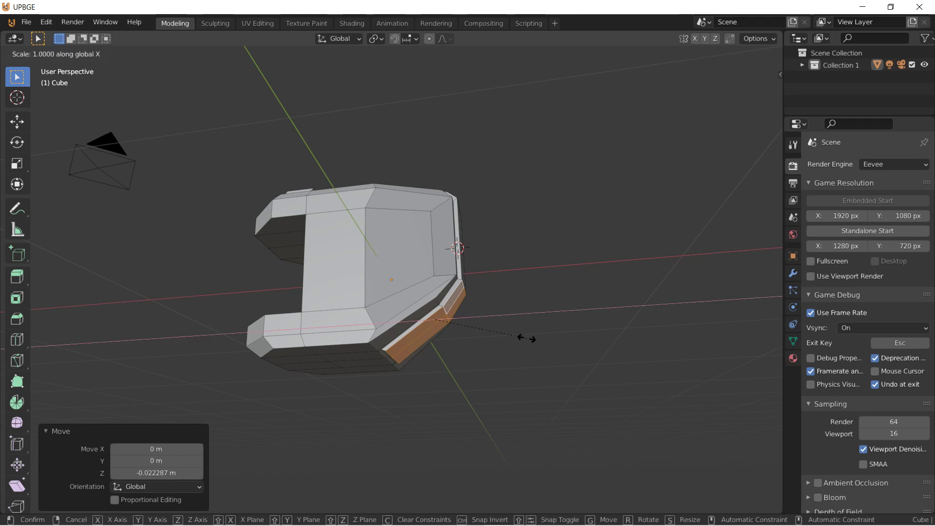
click(521, 337)
key(Tab)
middle_drag(470, 290, 481, 349)
key(Tab)
middle_drag(244, 246, 381, 311)
key(Tab)
key(Tab)
Scale the two short side edges of the raised top panel along Y
key(2)
middle_drag(195, 113, 351, 262)
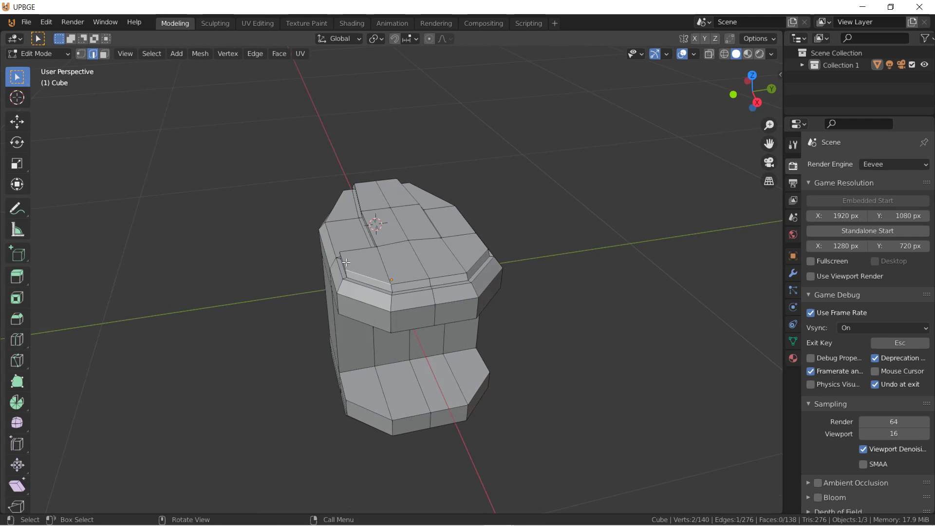
key(s)
key(x)
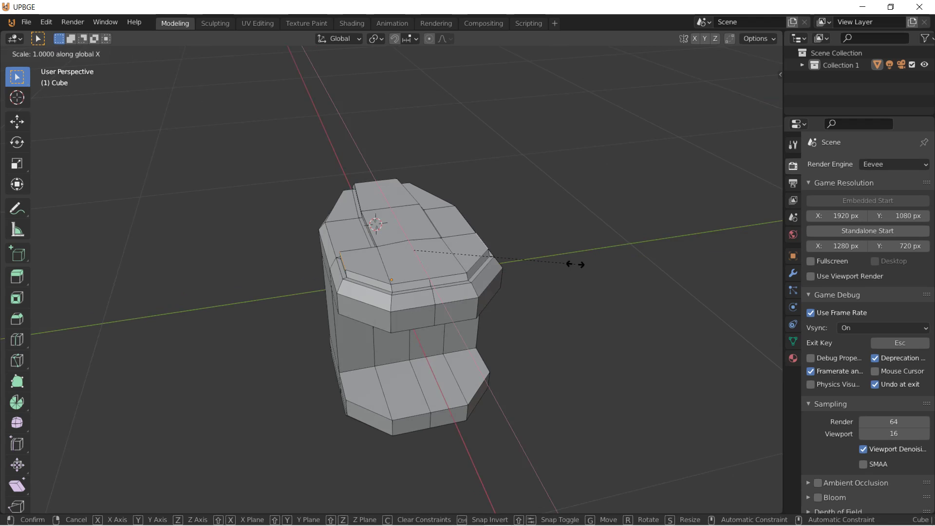
key(y)
click(555, 260)
Bevel the edge loops around the front notch's rim with two segments, about 0.032 m wide
key(Tab)
middle_drag(556, 260, 524, 232)
scroll(512, 244, down, 1)
middle_drag(482, 266, 391, 287)
scroll(401, 322, up, 4)
key(Tab)
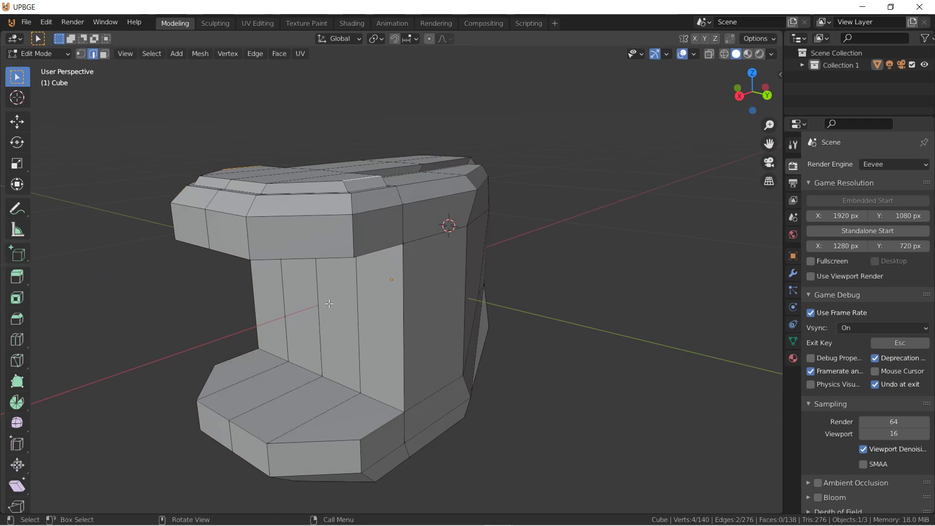
alt+click(312, 257)
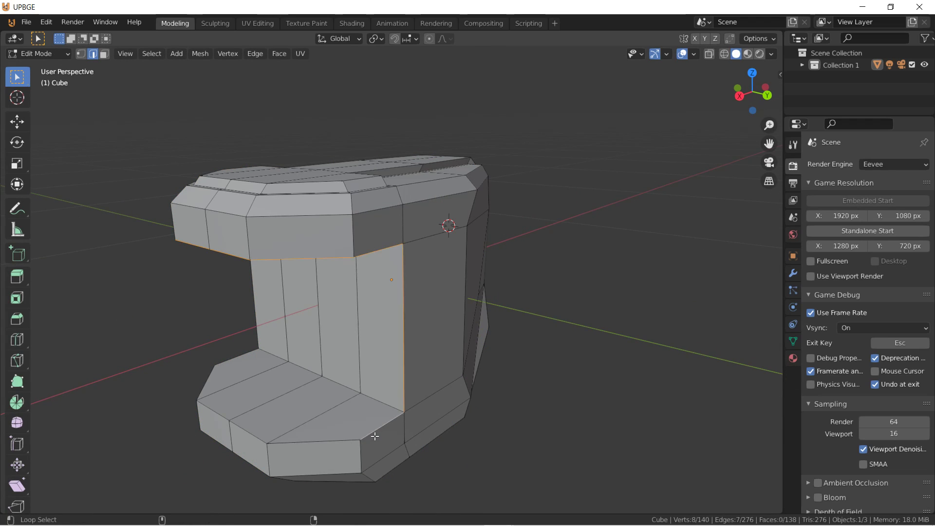
alt+shift+click(316, 438)
middle_drag(316, 438, 537, 303)
alt+shift+click(329, 376)
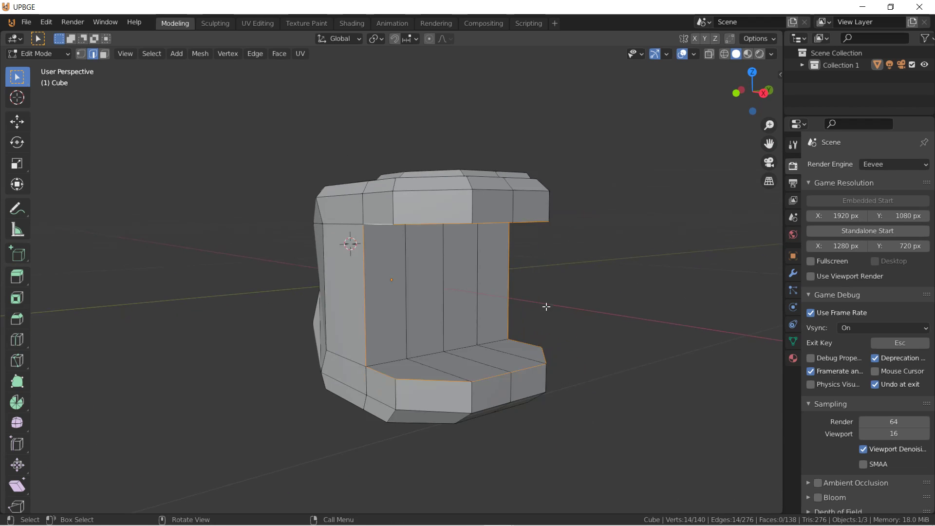
key(ctrl+b)
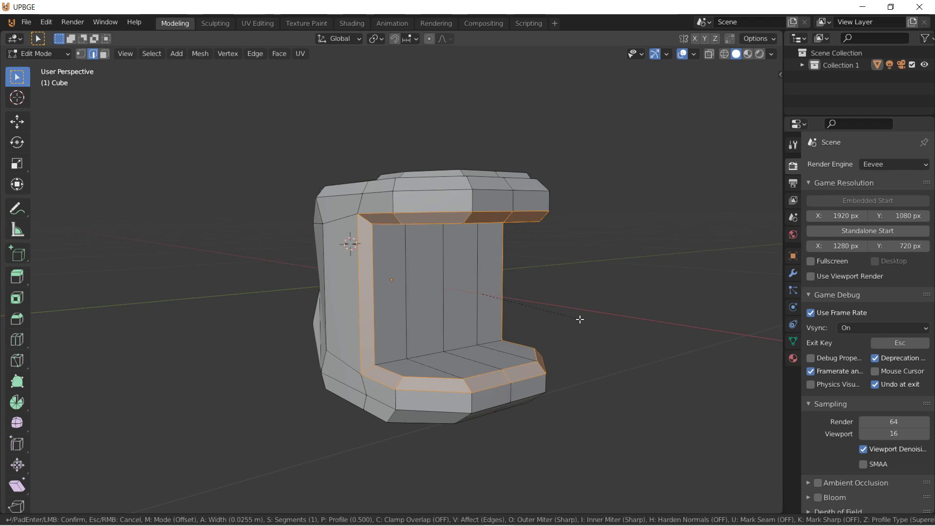
scroll(583, 321, up, 1)
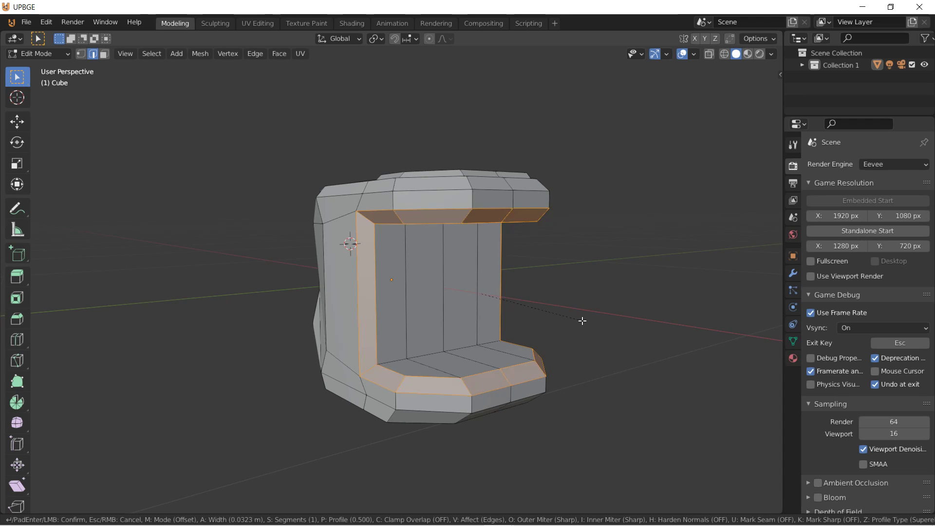
scroll(582, 321, up, 1)
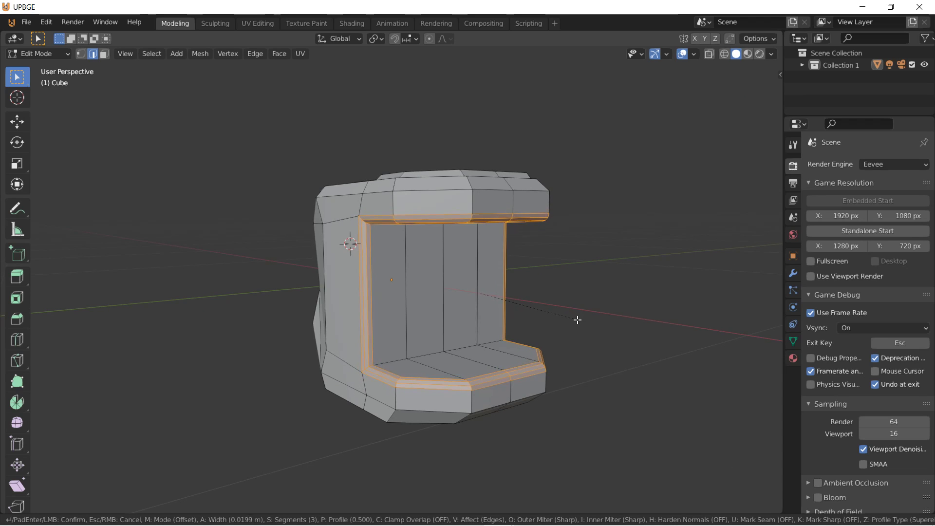
scroll(582, 322, up, 2)
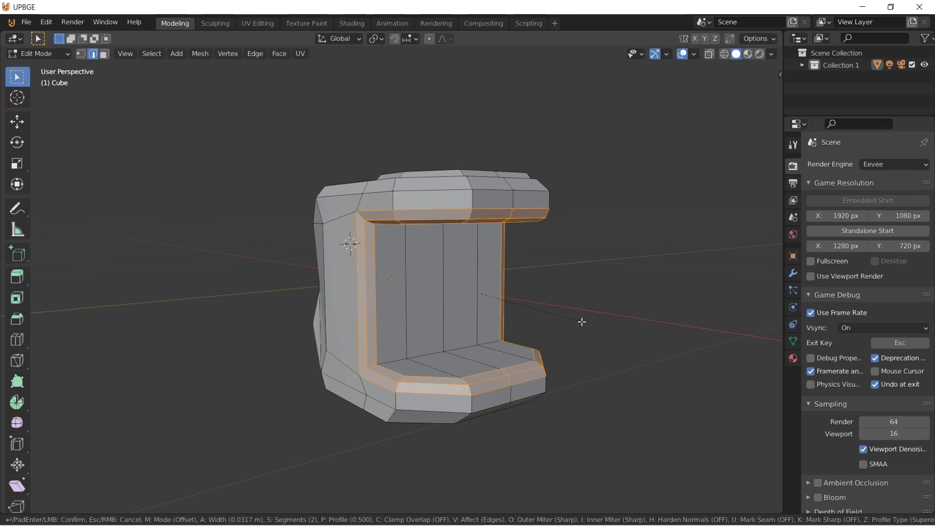
click(582, 321)
Bevel the edge loops along the bottom outline and rear slope with three segments, about 0.0125 m wide
key(Tab)
middle_drag(582, 321, 400, 339)
key(Tab)
scroll(401, 338, up, 2)
middle_drag(294, 281, 485, 247)
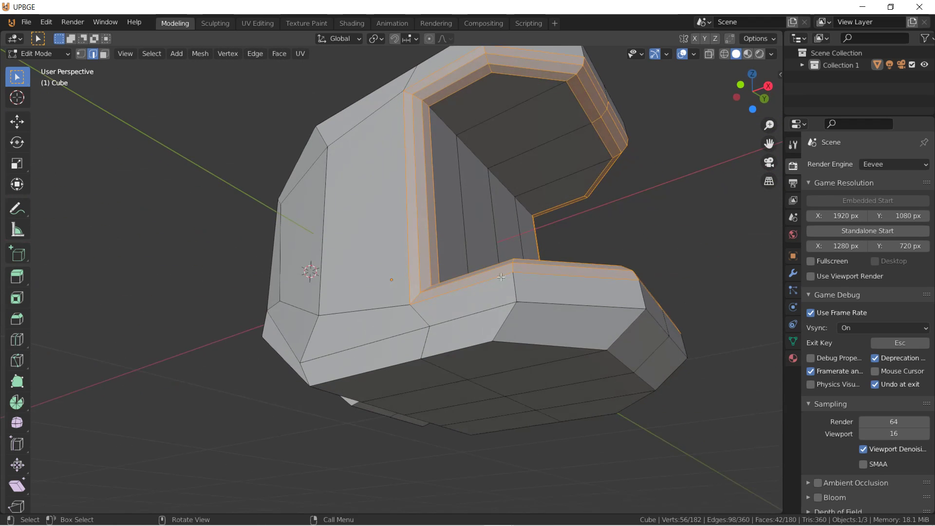
alt+click(556, 348)
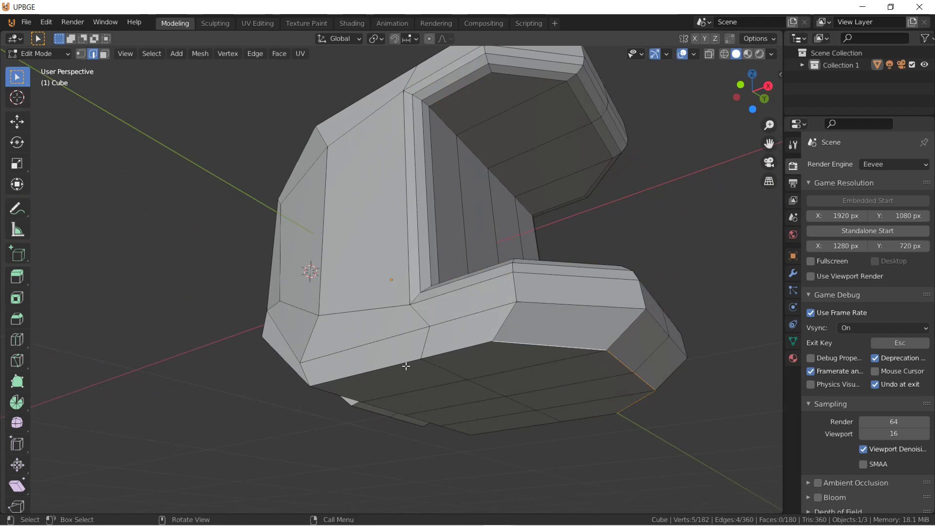
middle_drag(518, 427, 509, 399)
alt+shift+click(349, 276)
alt+shift+click(568, 410)
middle_drag(568, 411, 522, 335)
key(ctrl+b)
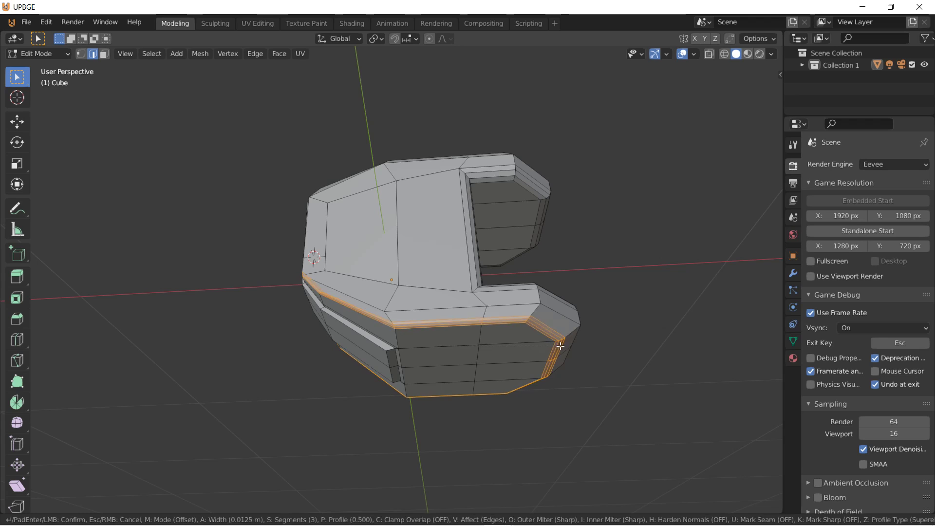
click(562, 346)
Merge the three crowded bevel vertices at one lower rear corner using At First
middle_drag(562, 345, 478, 350)
scroll(475, 351, down, 4)
key(alt+a)
key(1)
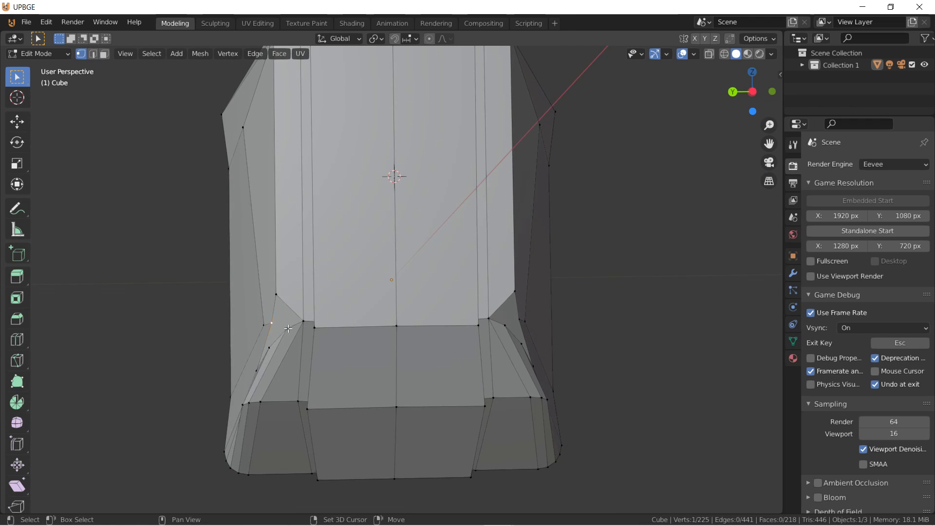
click(304, 322)
middle_drag(305, 332, 320, 348)
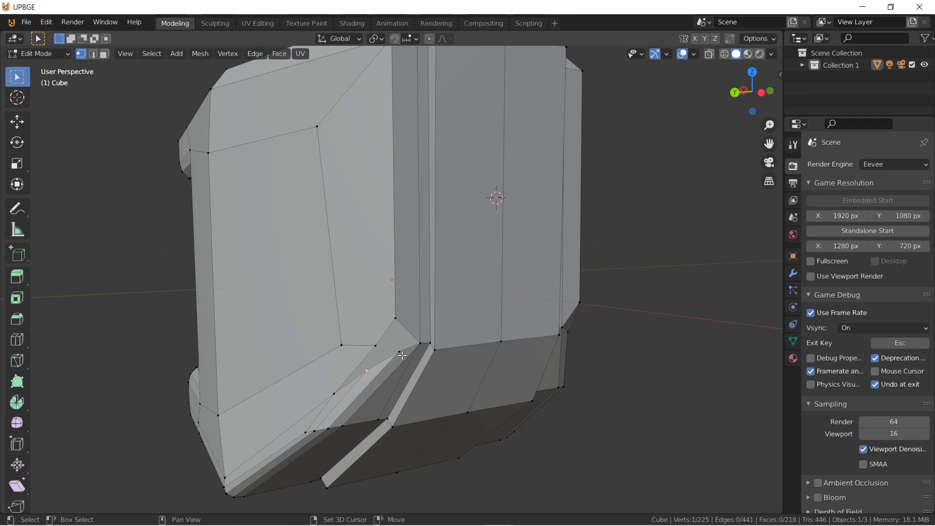
key(m)
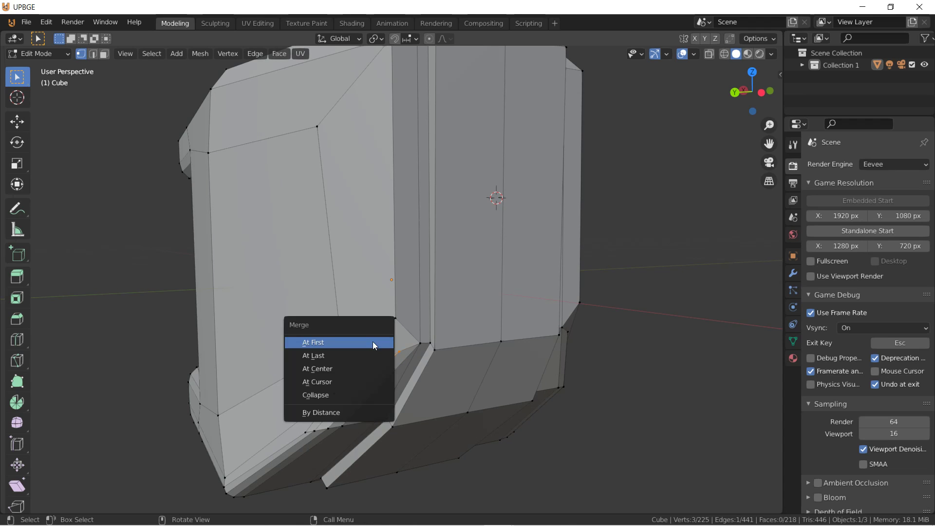
click(372, 341)
Merge the matching bevel vertices at the opposite lower rear corner
key(a)
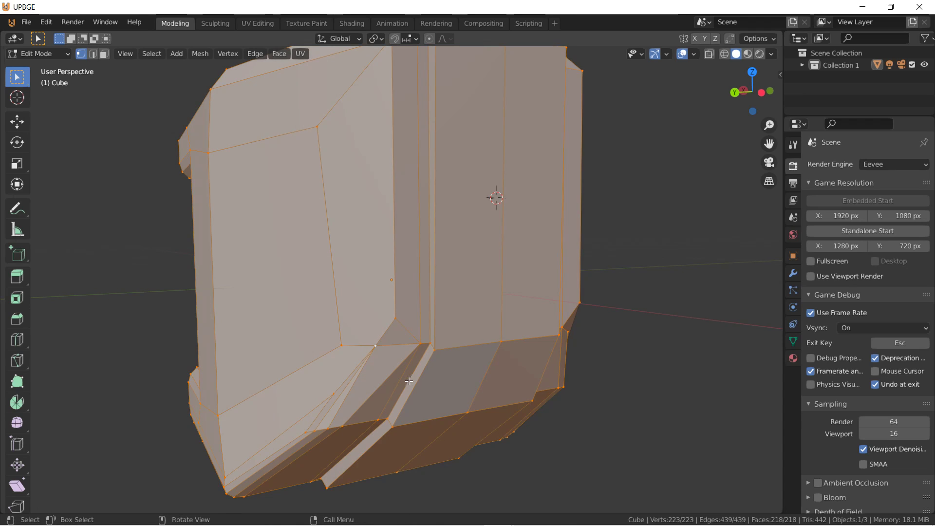
middle_drag(388, 411, 375, 398)
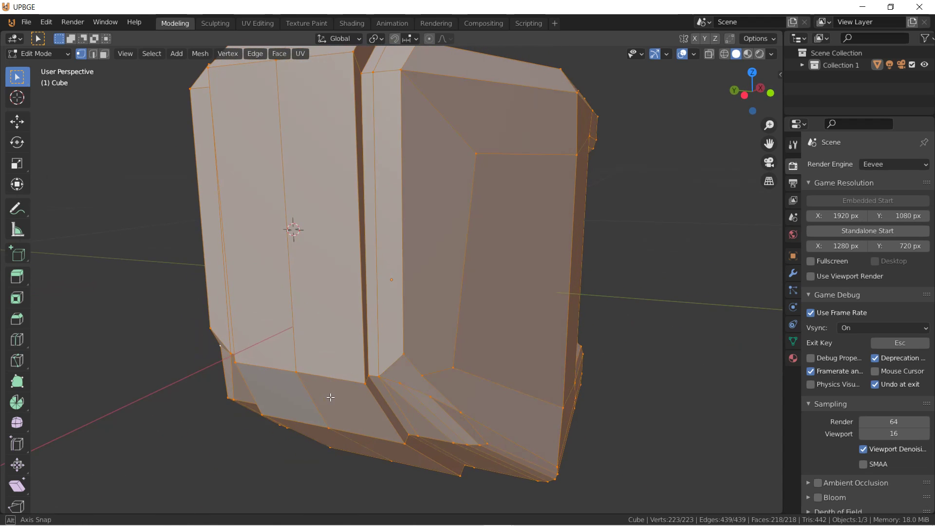
click(402, 391)
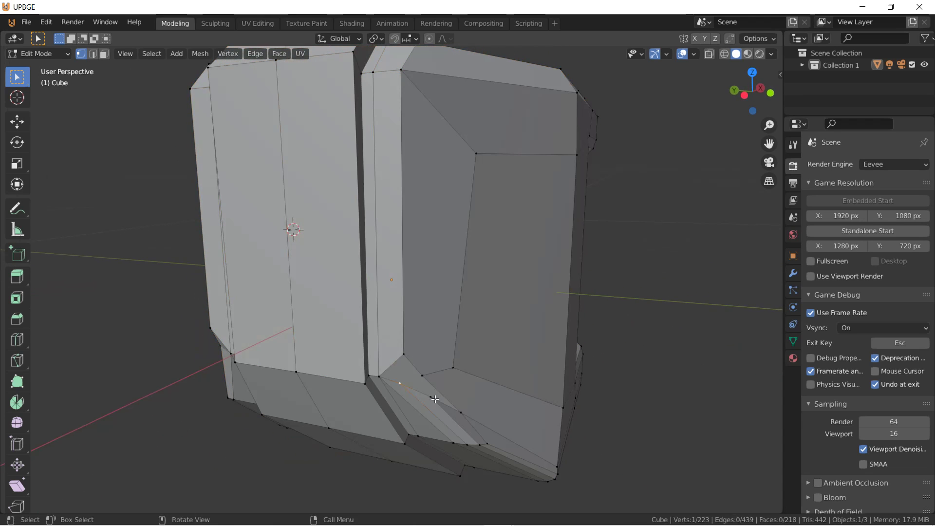
key(m)
click(421, 376)
key(alt+a)
Apply smooth shading to the whole object in Object Mode
middle_drag(386, 403, 226, 159)
scroll(437, 355, down, 1)
key(Tab)
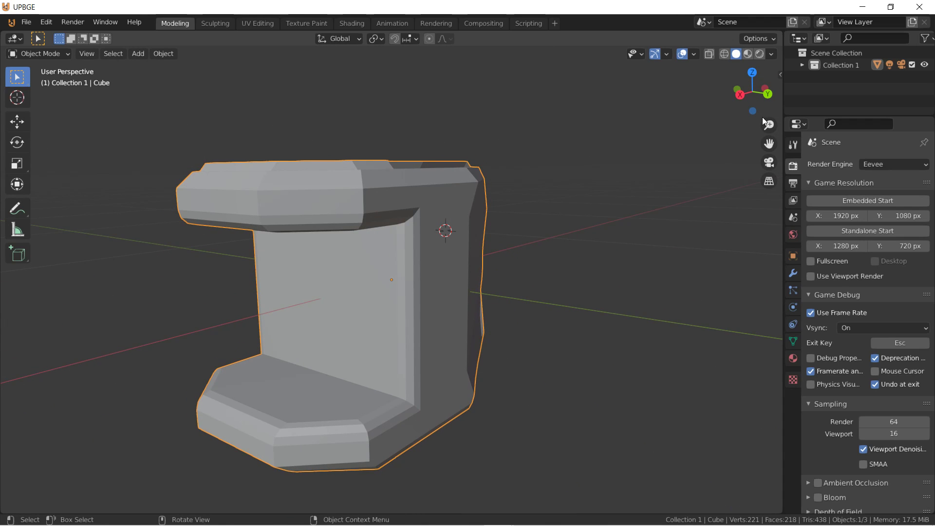
click(154, 54)
click(206, 297)
middle_drag(214, 280, 277, 335)
Inset the sixteen raised panel faces running over the top, down the rear and along the sloped underside as one region
key(Tab)
click(105, 54)
click(371, 326)
shift+click(336, 323)
shift+click(301, 310)
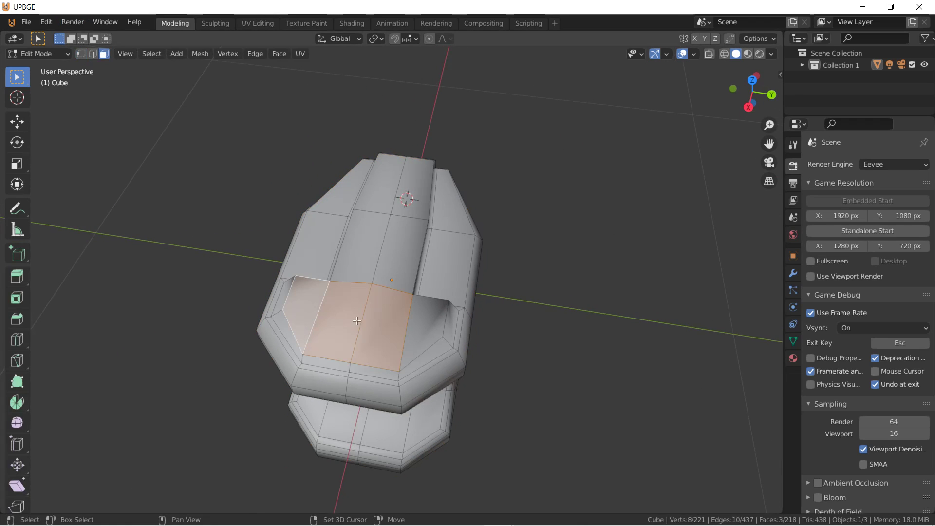
shift+click(421, 323)
shift+click(389, 256)
shift+click(371, 253)
shift+click(380, 193)
shift+click(411, 200)
middle_drag(378, 198, 146, 168)
shift+click(385, 223)
shift+click(411, 226)
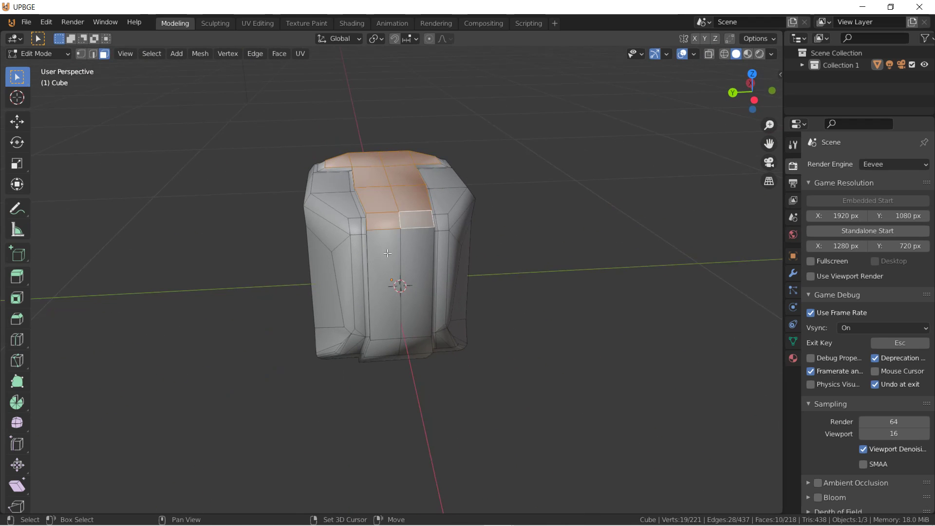
shift+click(388, 256)
shift+click(414, 270)
middle_drag(362, 373, 363, 329)
shift+click(418, 300)
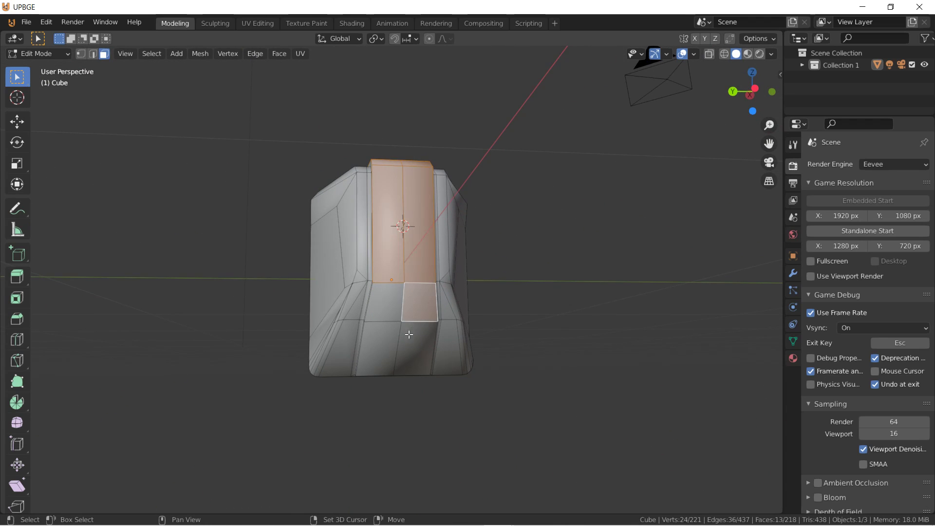
shift+click(373, 343)
shift+click(391, 299)
middle_drag(391, 298, 412, 262)
shift+click(413, 261)
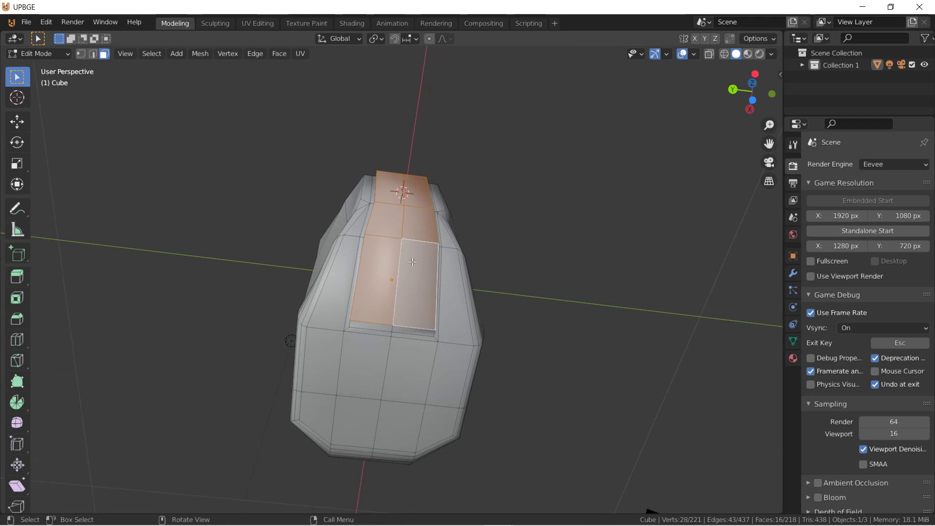
click(281, 54)
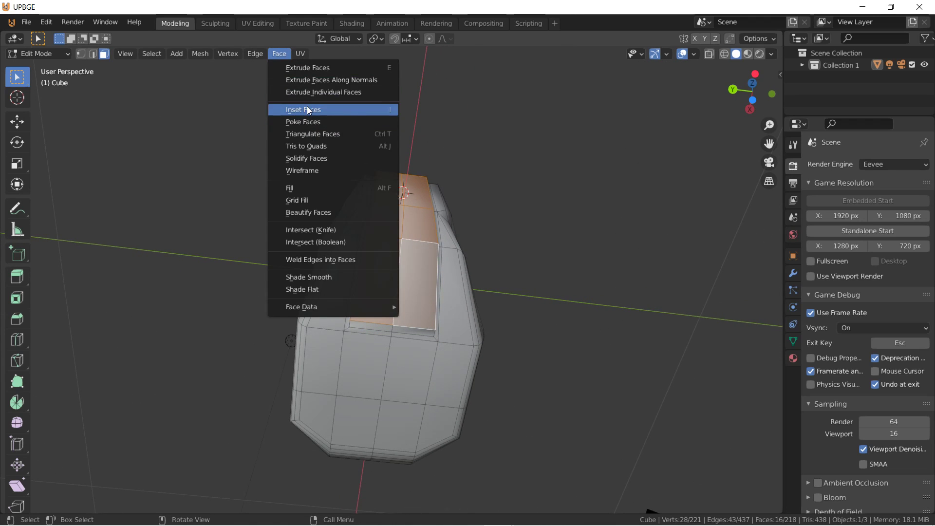
click(307, 107)
click(310, 110)
middle_drag(381, 201, 384, 208)
scroll(384, 208, up, 1)
click(302, 165)
Examine the smooth shading around the inset top and rear panel in Object Mode
middle_drag(312, 170, 367, 263)
scroll(346, 222, down, 3)
scroll(341, 278, up, 5)
middle_drag(300, 227, 439, 317)
key(Tab)
scroll(413, 281, down, 3)
scroll(439, 317, up, 3)
key(Tab)
Inset the upper outer band, both side walls and the lower front band of faces together as one region
alt+click(425, 288)
alt+shift+click(419, 263)
middle_drag(419, 263, 415, 238)
key(c)
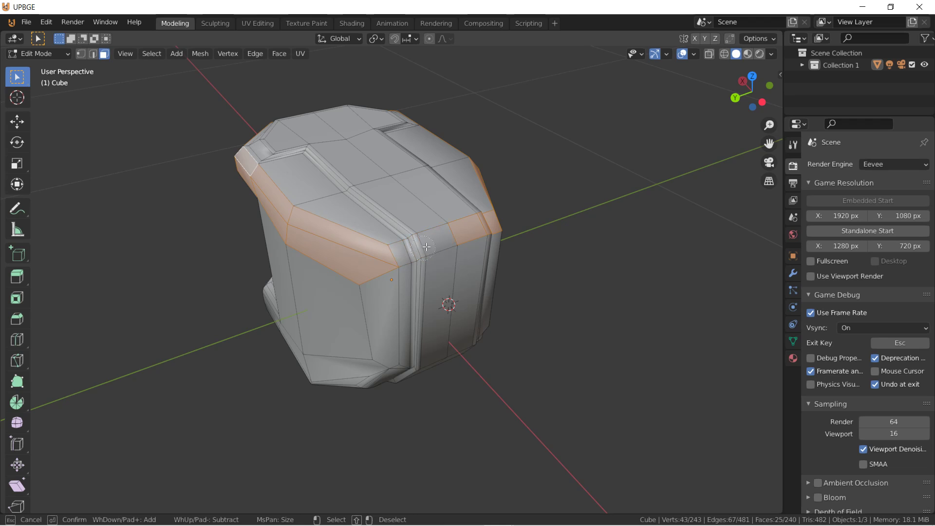
middle_click(487, 232)
key(Escape)
middle_drag(487, 233, 512, 215)
middle_drag(368, 242, 396, 236)
middle_drag(268, 296, 300, 307)
shift+click(299, 307)
key(ctrl+z)
shift+click(371, 288)
shift+click(429, 284)
middle_drag(430, 285, 294, 265)
shift+click(428, 283)
shift+click(322, 264)
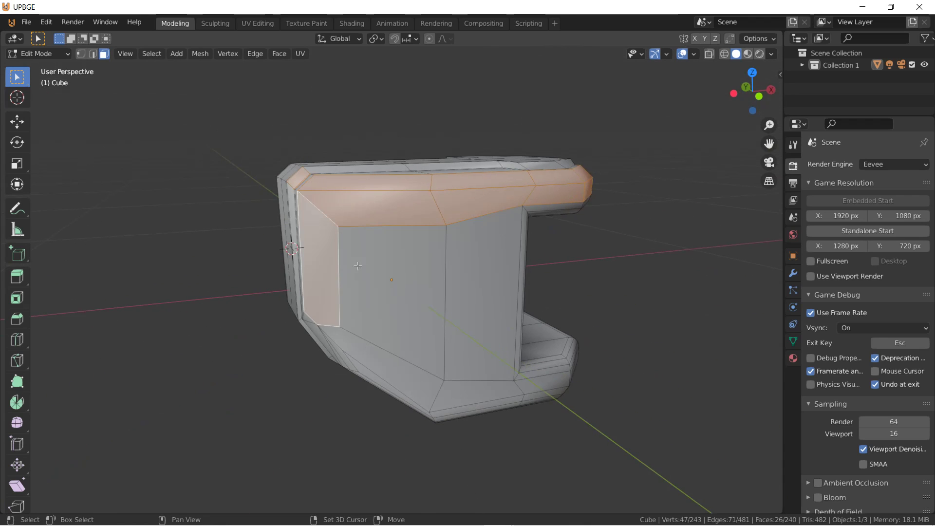
shift+click(385, 273)
shift+click(472, 287)
middle_drag(472, 372, 466, 385)
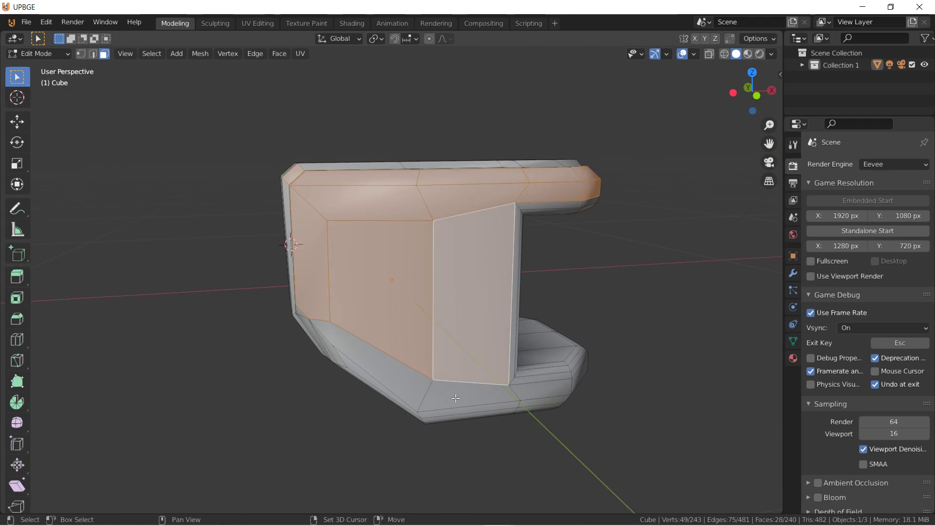
shift+click(458, 400)
shift+click(402, 377)
middle_drag(402, 376, 400, 342)
shift+click(471, 355)
middle_drag(471, 354, 428, 360)
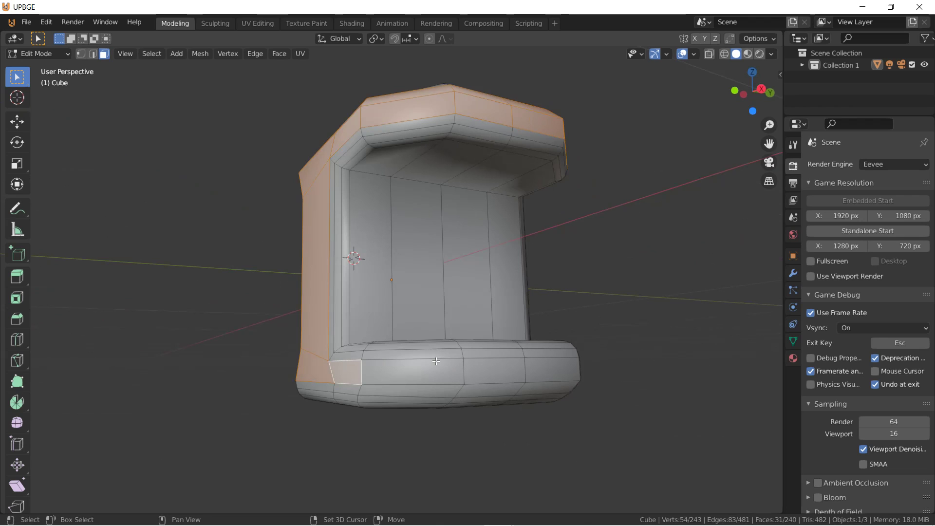
shift+click(437, 363)
shift+click(490, 371)
middle_drag(490, 371, 416, 391)
shift+click(389, 394)
shift+click(454, 391)
shift+click(420, 389)
shift+click(393, 393)
shift+middle_drag(434, 277, 364, 300)
middle_drag(260, 78, 290, 56)
click(288, 54)
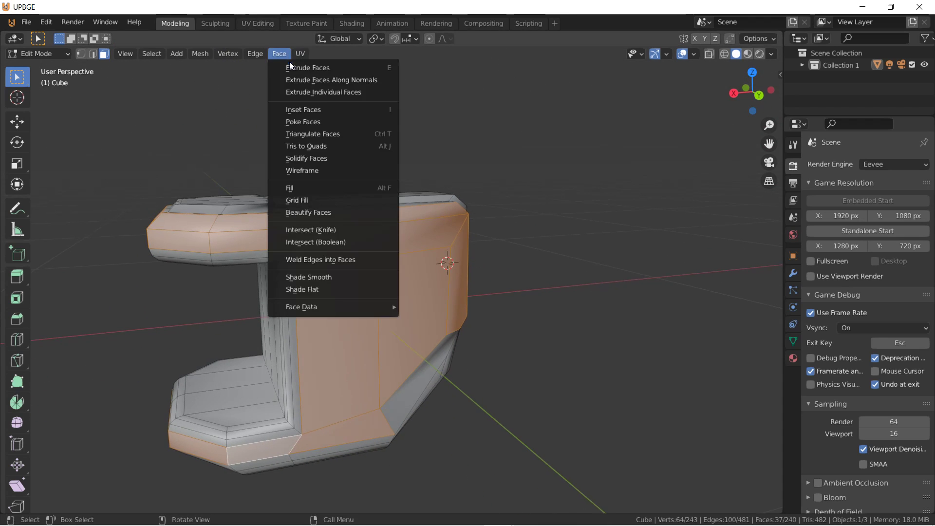
click(296, 110)
click(297, 110)
Inset the four faces of the notch's back wall by about 0.0059 m
key(Tab)
middle_drag(386, 282, 267, 148)
key(Tab)
click(293, 341)
shift+click(324, 344)
shift+click(376, 292)
shift+click(419, 292)
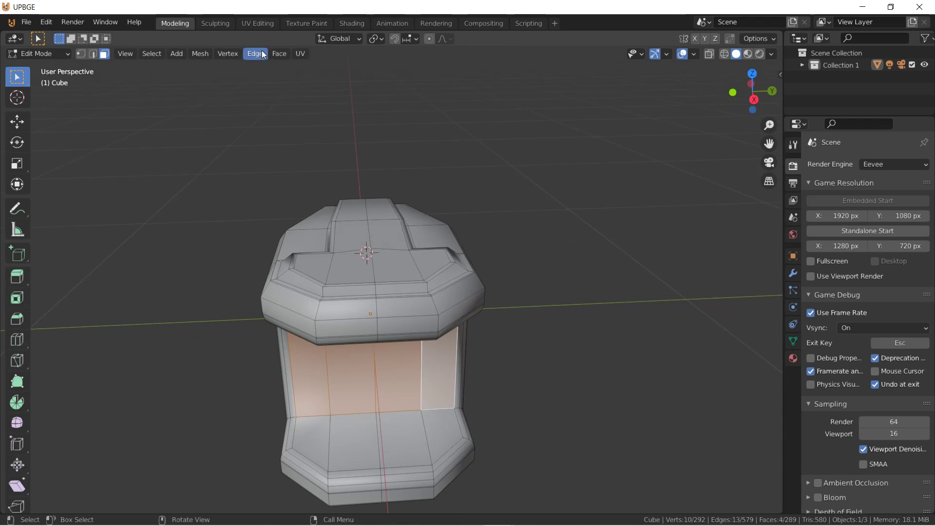
click(279, 53)
click(312, 113)
click(368, 358)
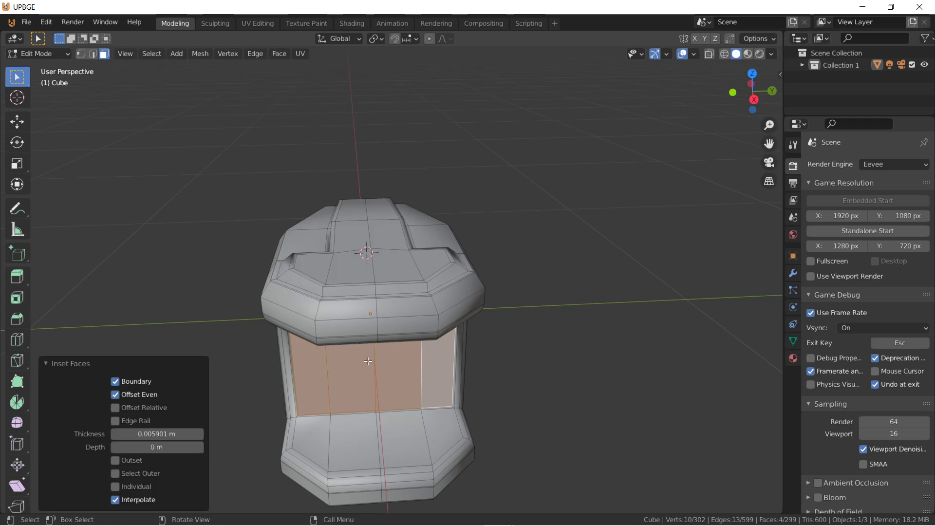
Inset the four faces of the notch floor and the four faces of the notch ceiling
key(alt+a)
click(312, 438)
shift+click(353, 439)
shift+click(400, 439)
shift+click(434, 426)
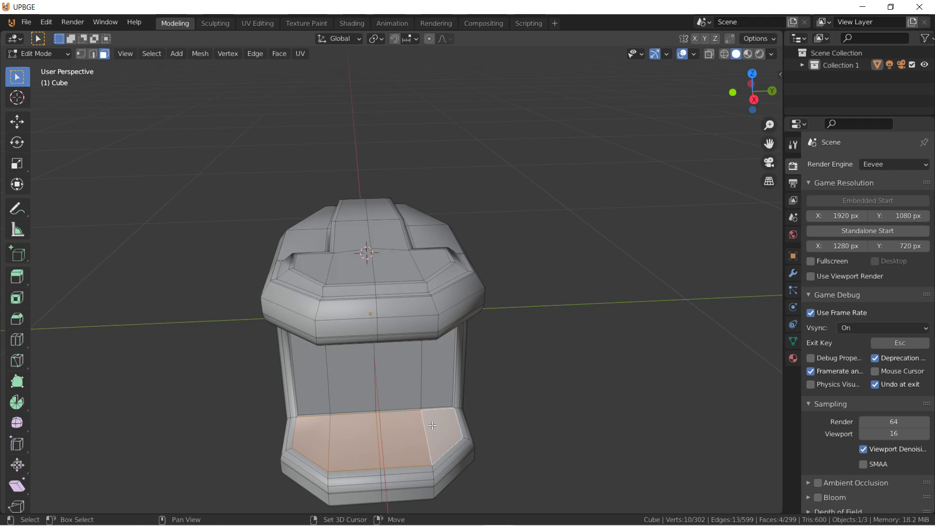
middle_drag(433, 427, 431, 317)
shift+click(438, 148)
shift+click(408, 140)
shift+click(382, 140)
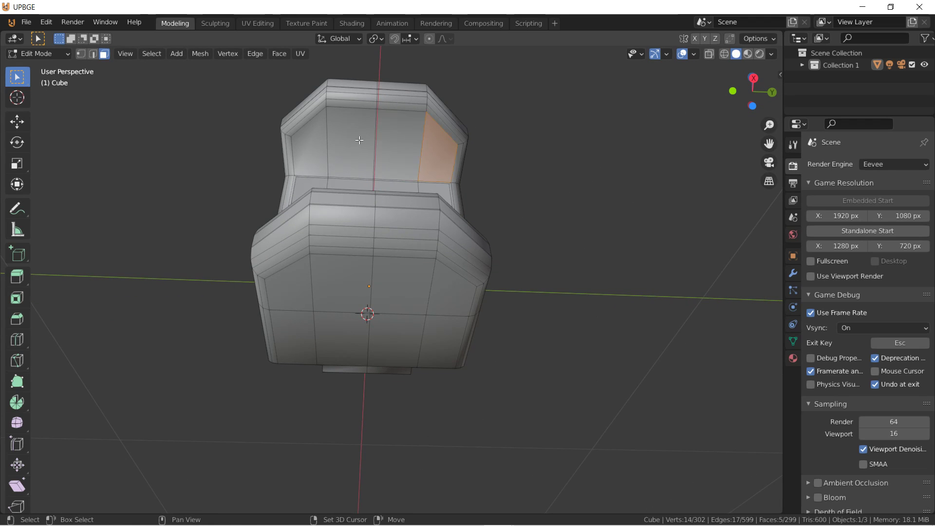
shift+click(359, 141)
shift+click(388, 142)
shift+click(310, 149)
click(280, 57)
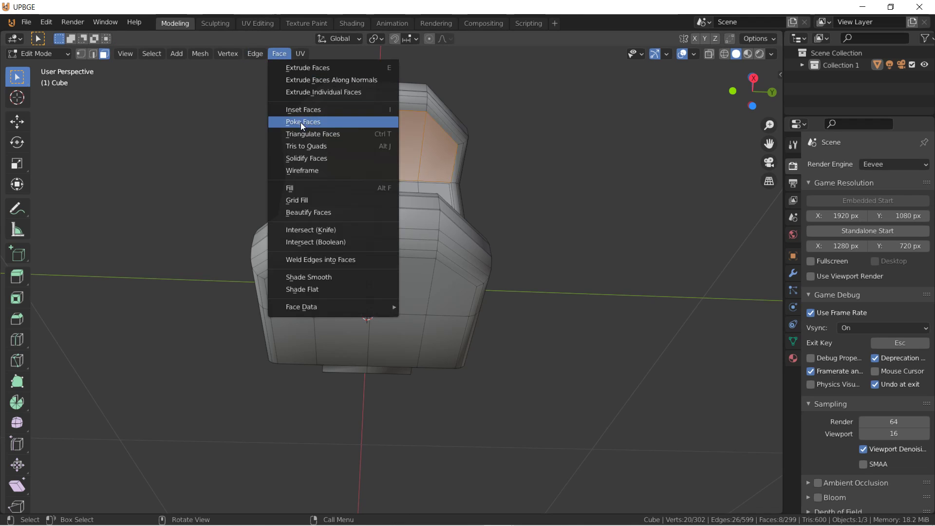
click(297, 110)
click(413, 118)
key(Tab)
middle_drag(413, 122, 405, 324)
middle_drag(288, 387, 326, 385)
click(324, 385)
click(348, 514)
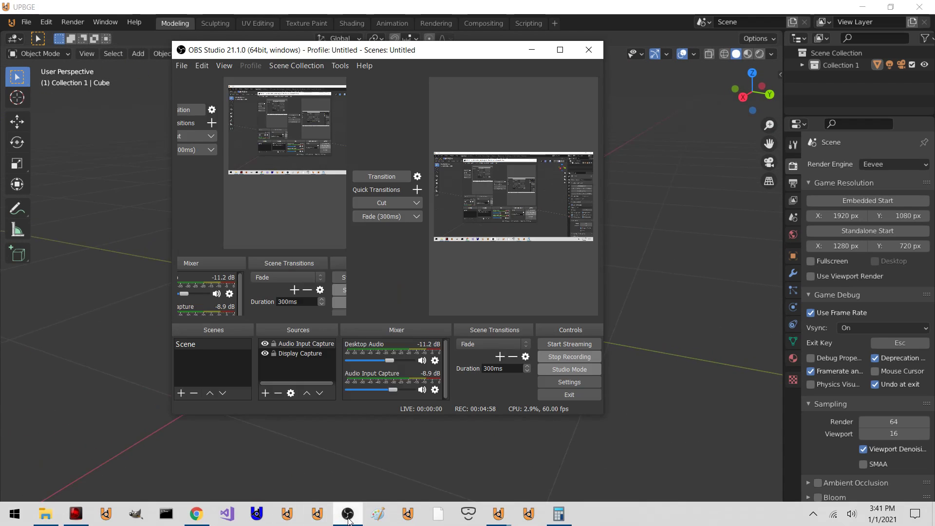
click(348, 515)
Duplicate the two middle faces of both the notch floor and ceiling in place and separate the copies into a new object
key(Tab)
click(331, 380)
middle_drag(346, 382, 353, 222)
click(348, 217)
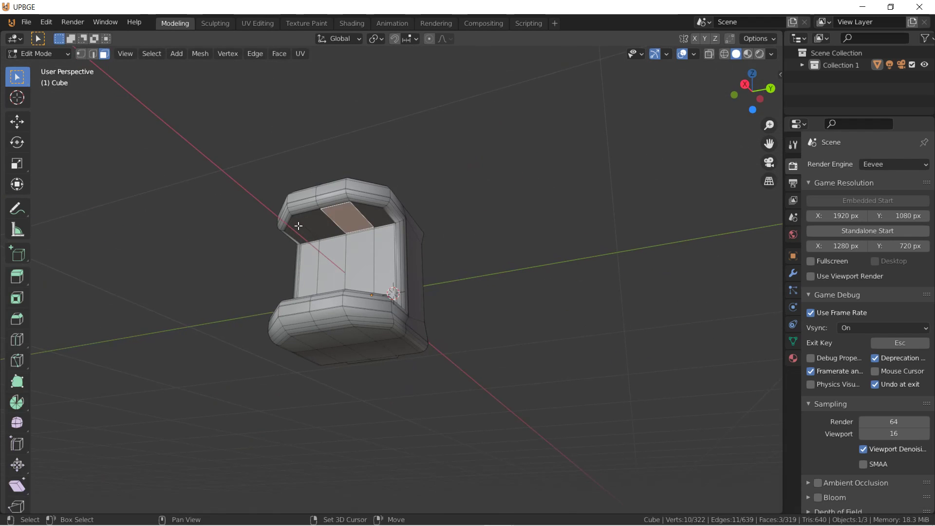
shift+click(323, 226)
key(shift+d)
click(323, 226)
key(p)
click(323, 226)
Open the separated object for mesh editing and subdivide the front-to-back edges of its floor and ceiling faces
key(Tab)
click(323, 226)
key(Tab)
key(a)
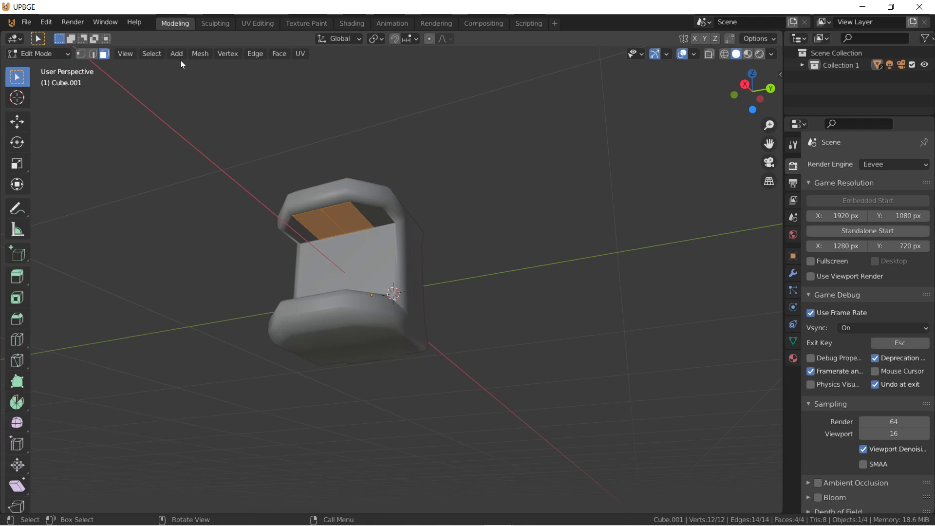
click(92, 55)
ctrl+alt+click(302, 228)
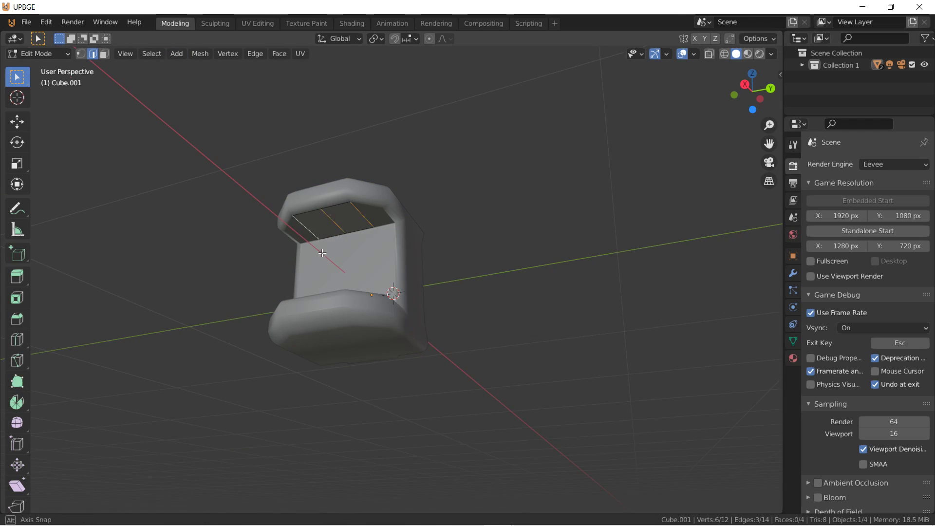
middle_drag(314, 236, 317, 342)
key(ctrl+e)
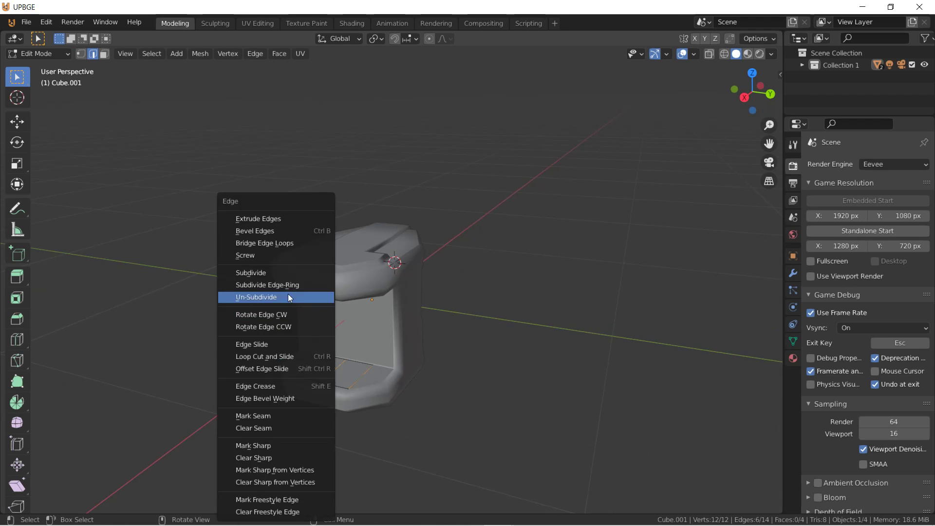
click(279, 273)
Subdivide the entire separated mesh with one cut to make finer floor and ceiling grids
ctrl+alt+click(299, 372)
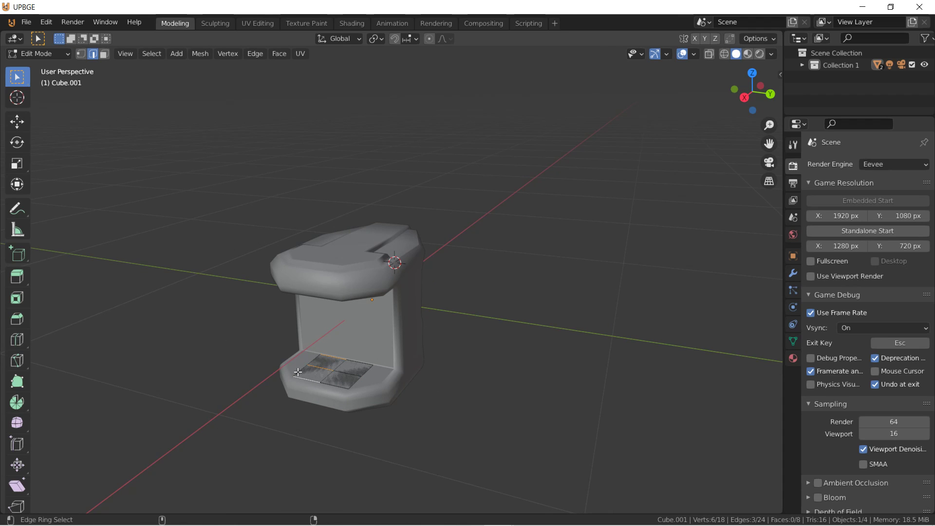
key(ctrl+z)
alt+click(302, 371)
alt+shift+click(360, 365)
middle_drag(360, 365, 349, 223)
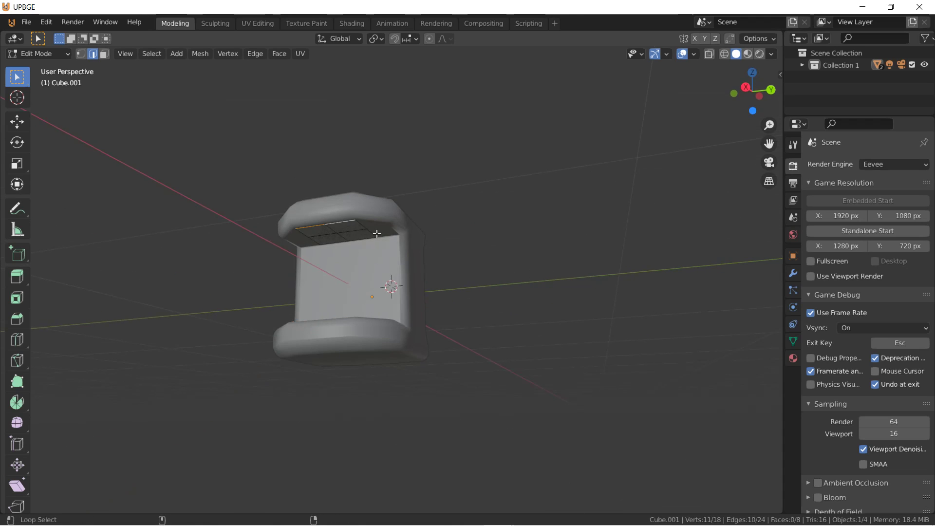
key(a)
key(ctrl+e)
click(334, 268)
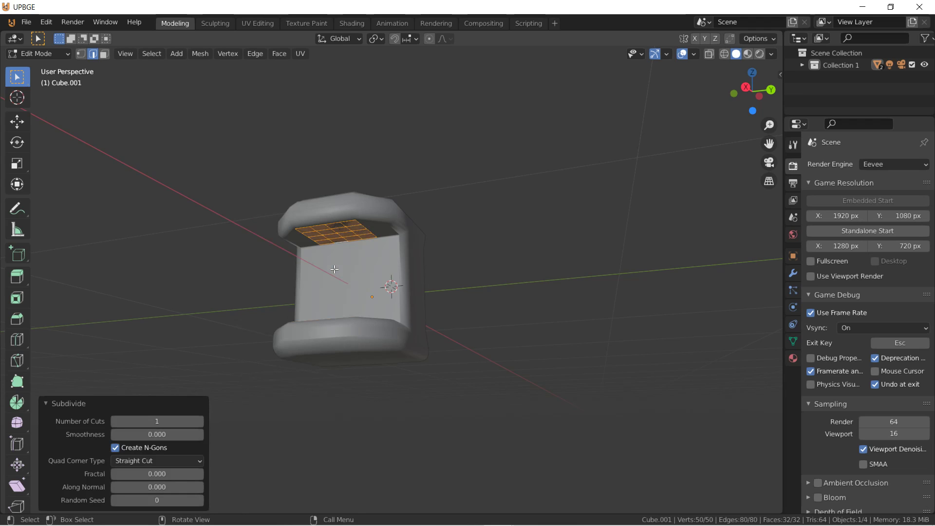
Round the outer edge loop of the ceiling grid into a circle using To Sphere with factor 1
alt+click(309, 233)
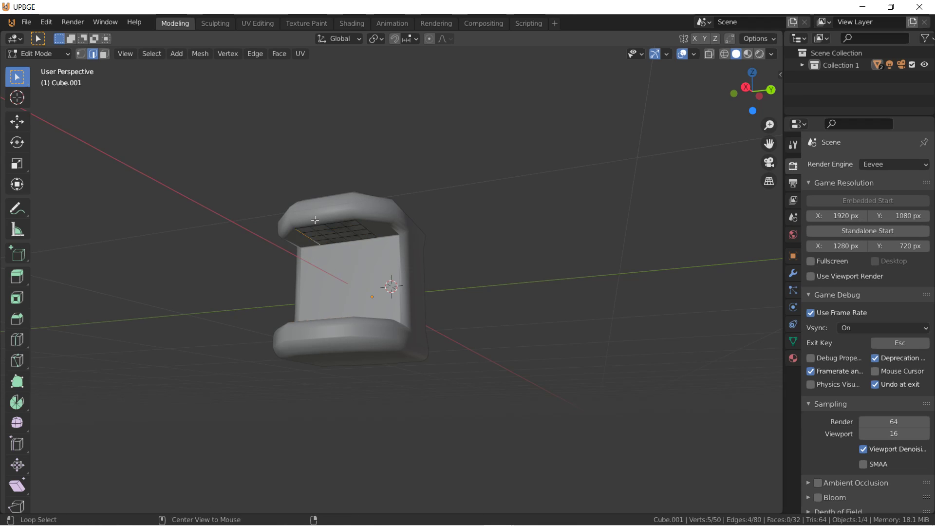
alt+click(372, 237)
alt+shift+click(359, 248)
key(shift+alt+s)
text(1)
key(Return)
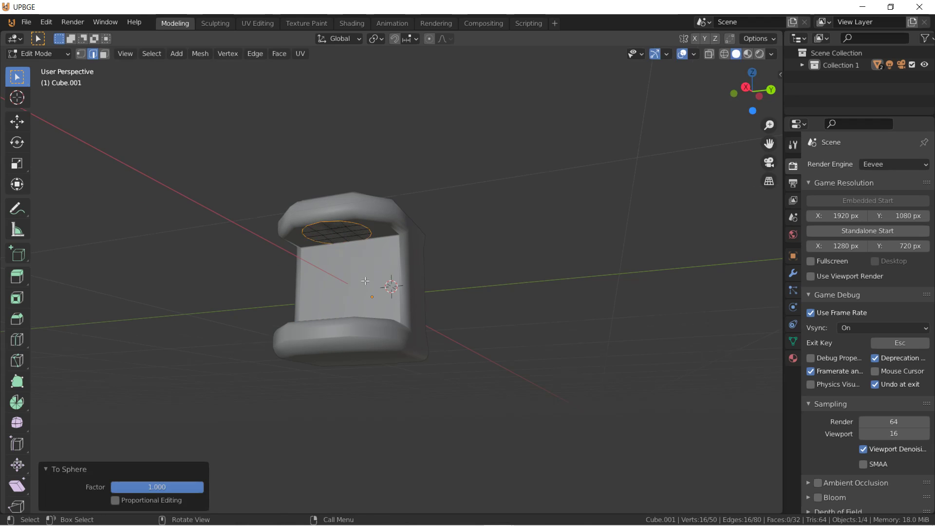
Round the outer edge loop of the floor grid into a circle using To Sphere with factor 1
middle_drag(364, 267, 372, 337)
alt+click(370, 375)
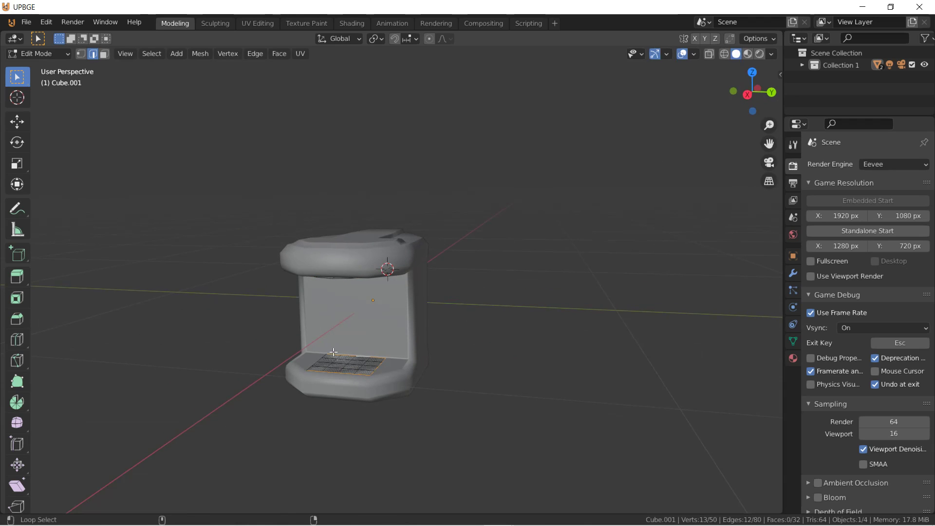
key(shift+alt+s)
text(1)
key(Return)
Select all faces of the circular floor grid and extrude them upward by 0.05 m
click(104, 54)
click(346, 361)
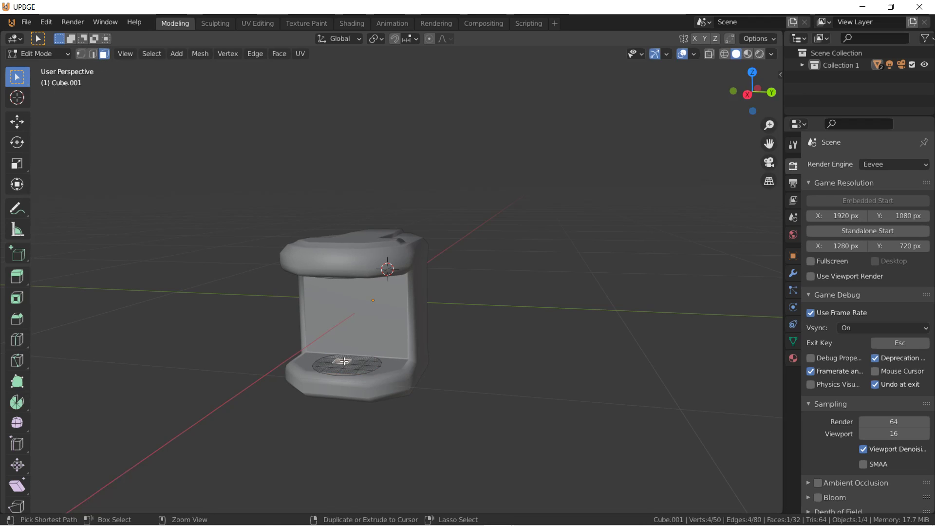
key(ctrl+KP_Add)
key(ctrl+KP_Add)
middle_drag(347, 362, 353, 336)
text(e)
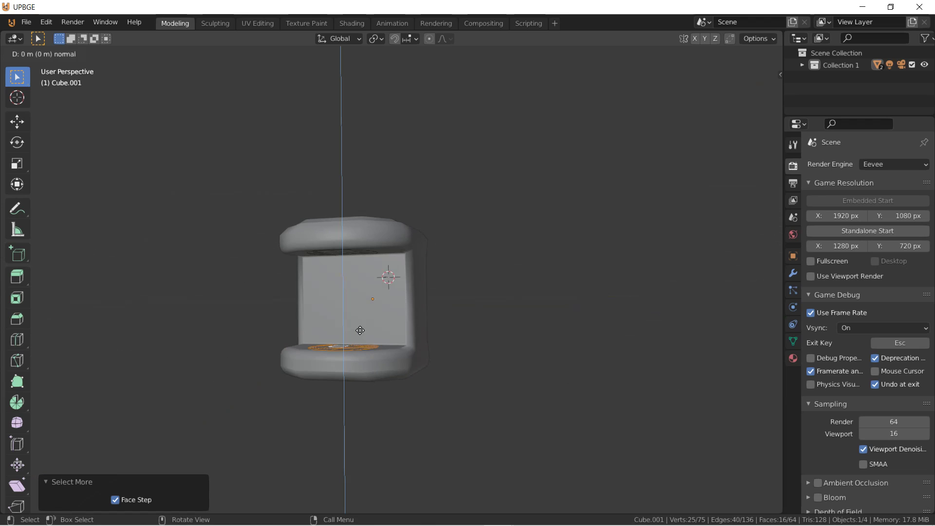
text(.1)
key(BackSpace)
text(05)
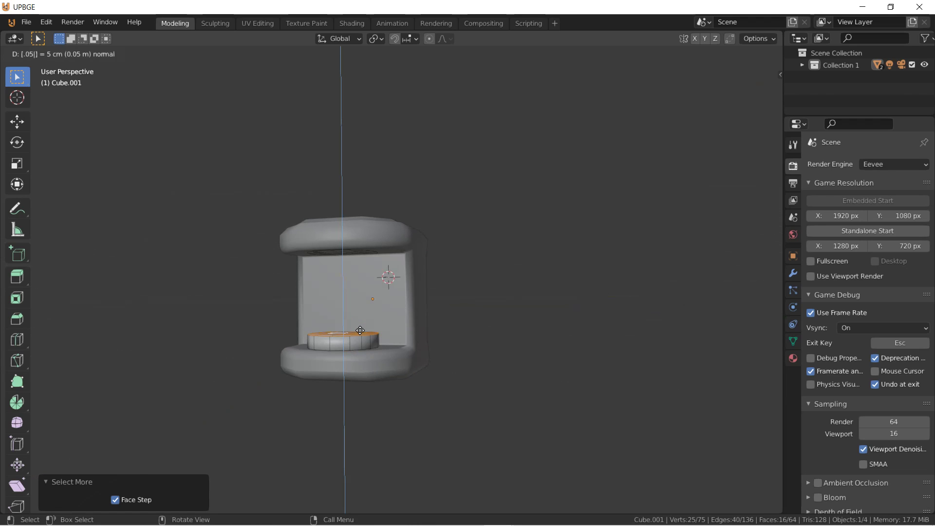
key(Return)
Select all faces of the circular ceiling grid and extrude them downward by 0.05 m
middle_drag(360, 331, 368, 298)
click(344, 236)
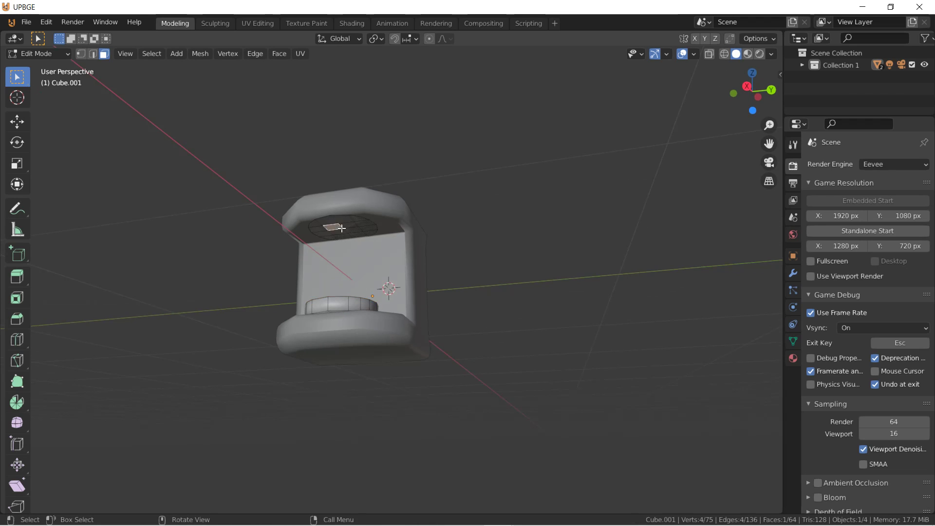
key(ctrl+KP_Add)
key(ctrl+KP_Add)
text(e.05)
key(Return)
Select the four central faces on both discs' ends and enlarge them by about 1.32 horizontally, locking Z
key(alt+a)
scroll(366, 301, up, 2)
middle_drag(345, 234, 358, 267)
shift+click(326, 399)
shift+click(323, 405)
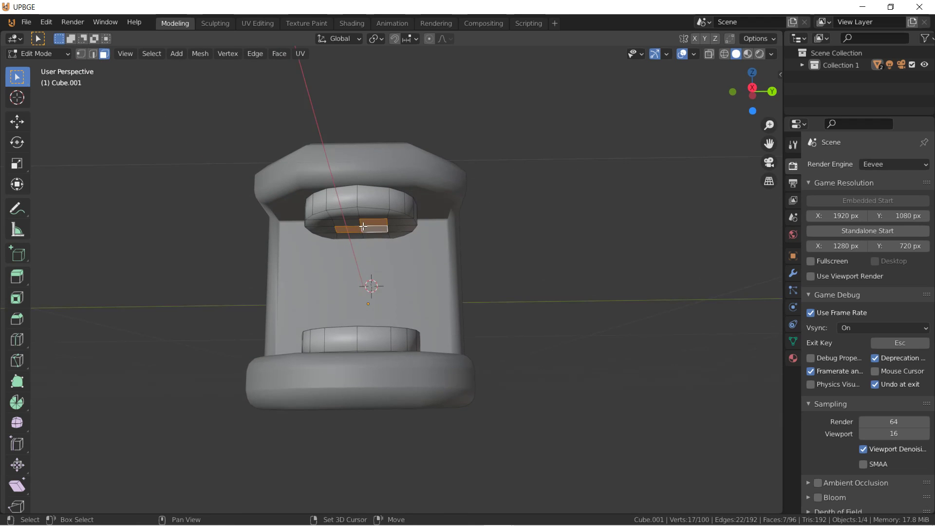
click(275, 55)
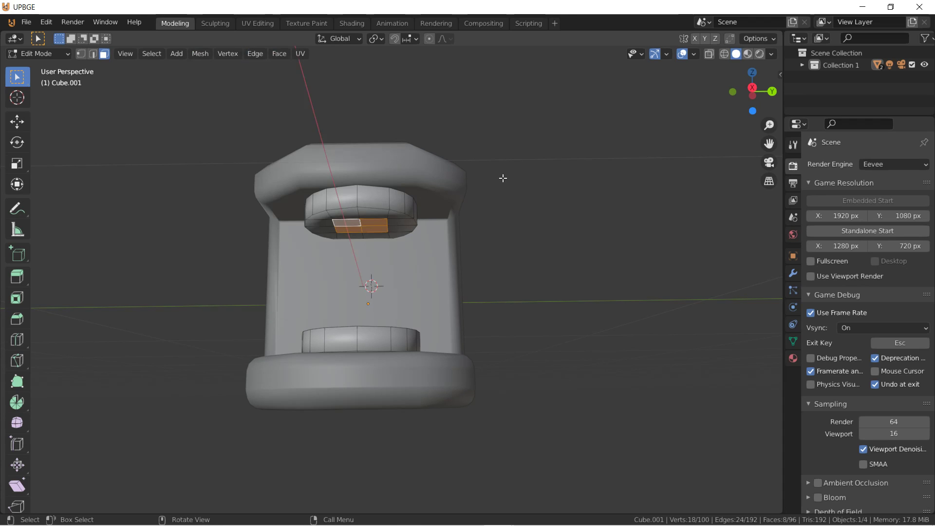
key(s)
key(shift+z)
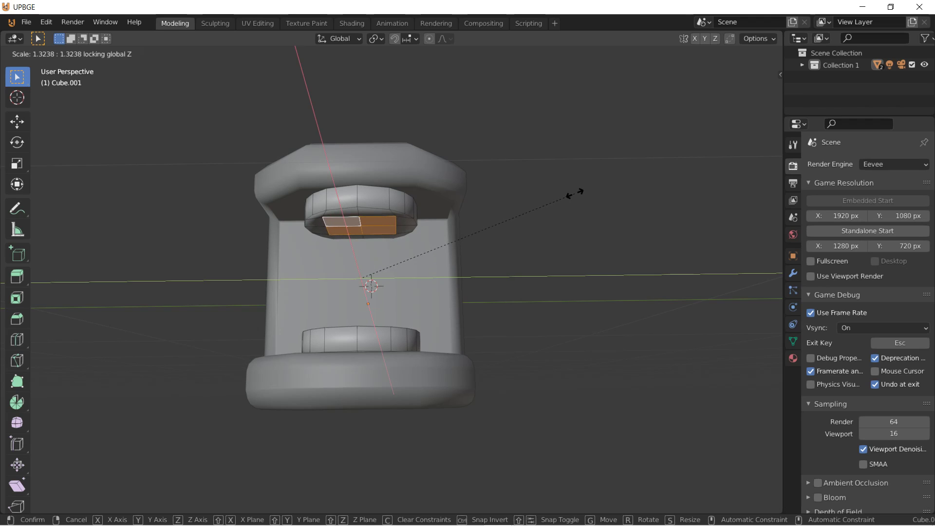
click(575, 194)
Extrude the central faces in place, snap the 3D cursor to the selection, and scale the faces to about 0.80
key(e)
right_click(410, 242)
key(shift+s)
click(406, 312)
key(s)
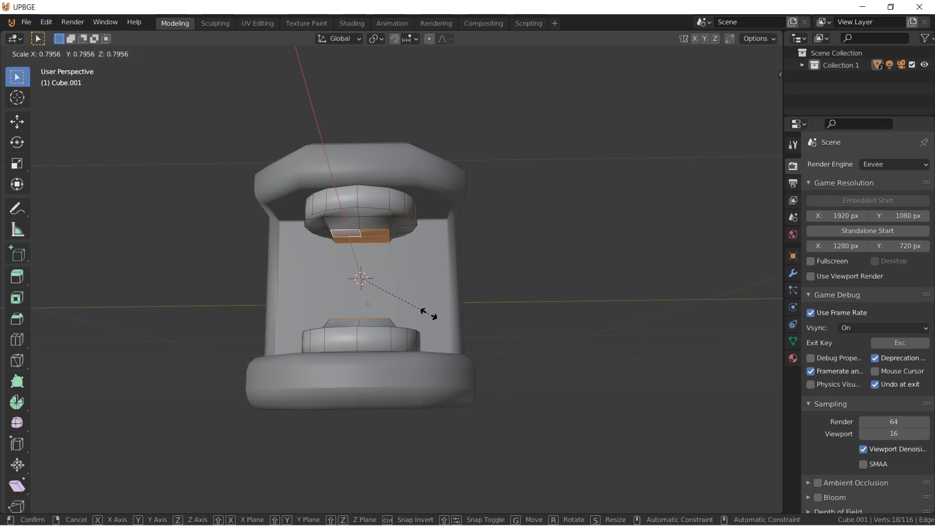
click(428, 313)
Extrude the central faces again and bring them together along Z to form the upper and lower column shafts
key(e)
key(Escape)
key(s)
key(z)
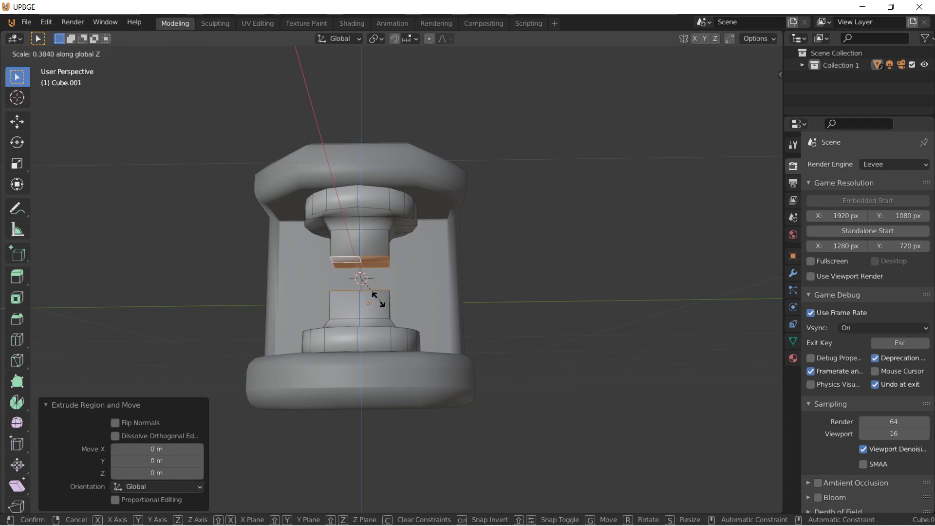
click(384, 298)
Extrude the shaft ends, scale them to 0.771 along Z, and flare them by about 1.69 horizontally
key(e)
key(Escape)
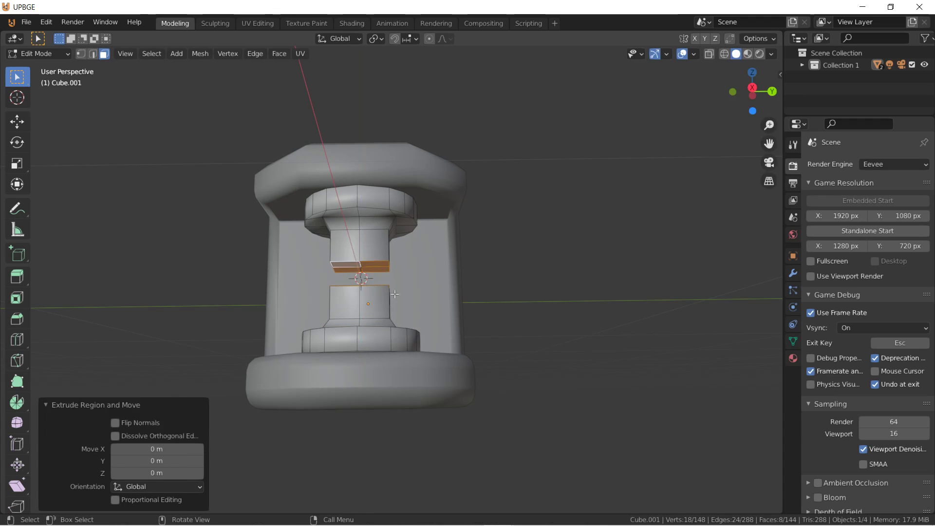
key(s)
key(z)
click(411, 294)
key(s)
key(shift+z)
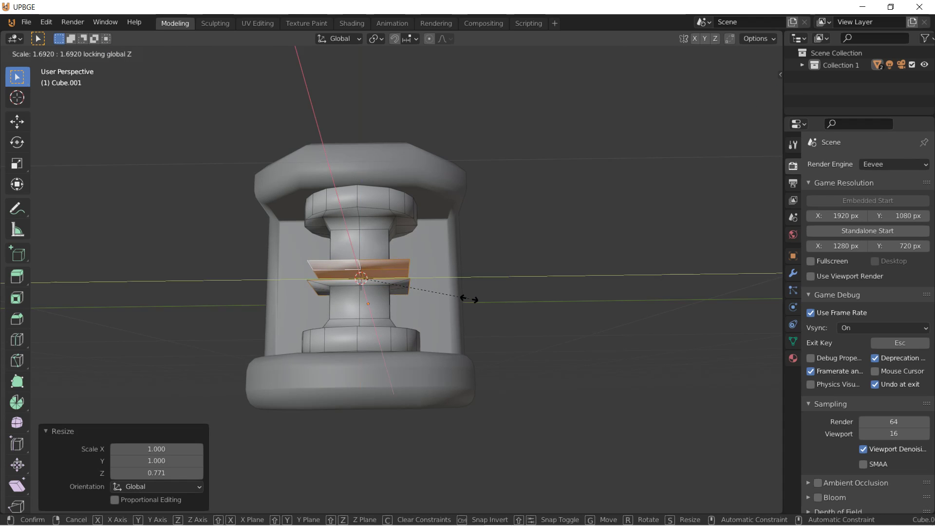
click(470, 300)
Extrude the flared ends until they meet by scaling along Z to 0, then delete the coincident inner faces
key(e)
right_click(469, 300)
key(s)
key(z)
key(0)
key(Return)
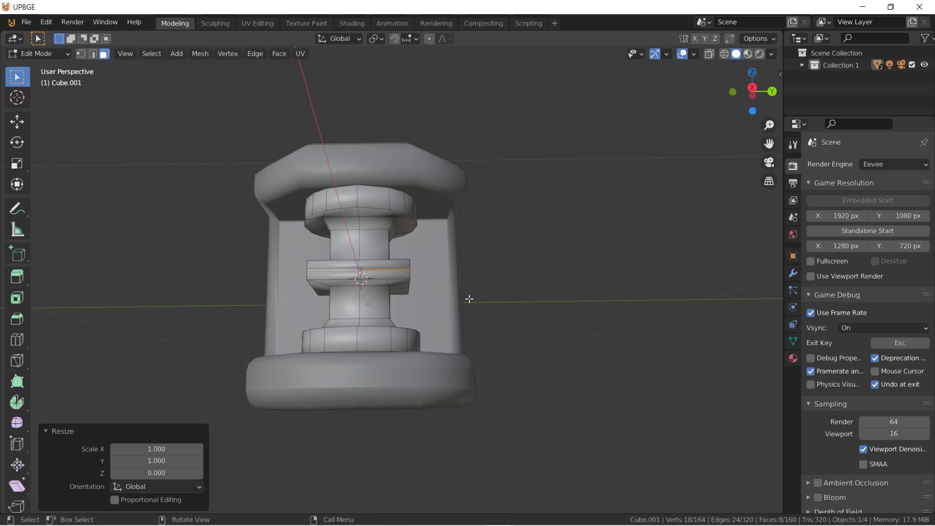
key(x)
click(469, 299)
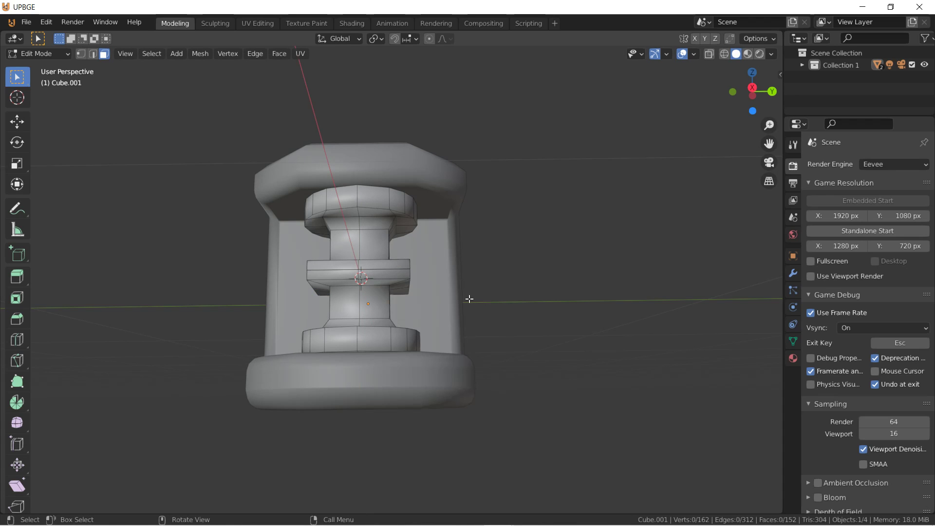
Merge the overlapping vertices at the middle seam by distance to join the two column halves
alt+click(409, 272)
key(m)
key(Up)
key(Return)
key(Tab)
middle_drag(410, 262, 420, 356)
key(Tab)
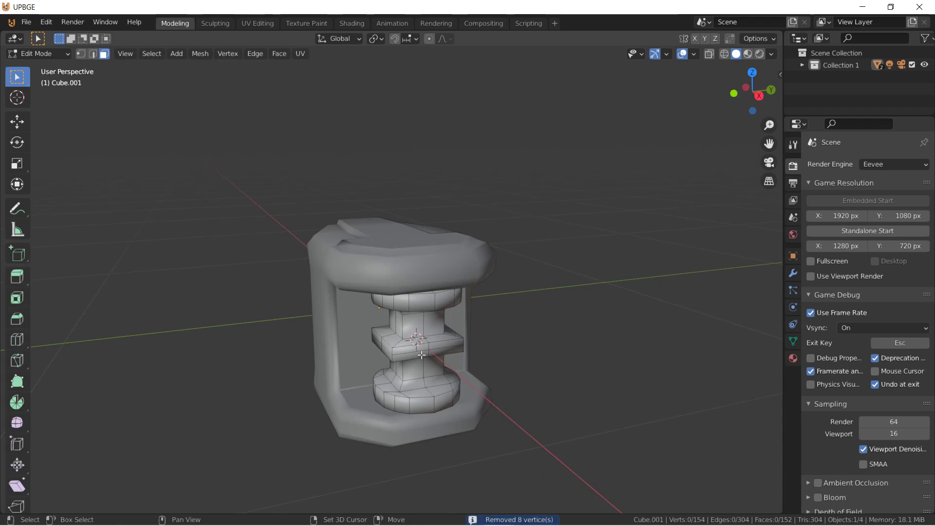
Select the twelve front faces of the collar and both shafts and snap the 3D cursor to them
shift+click(433, 344)
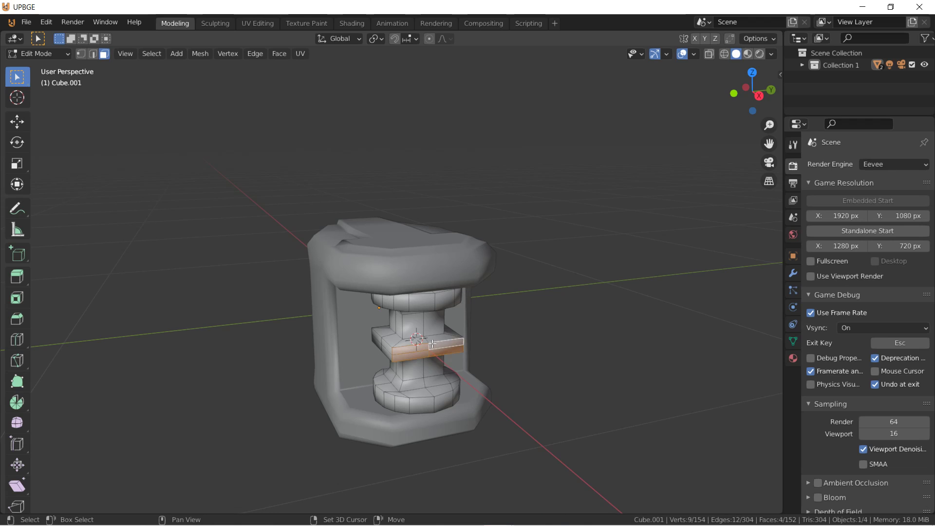
shift+click(419, 329)
shift+click(433, 329)
middle_drag(432, 328, 429, 309)
shift+click(415, 344)
middle_drag(435, 344, 420, 297)
shift+click(409, 261)
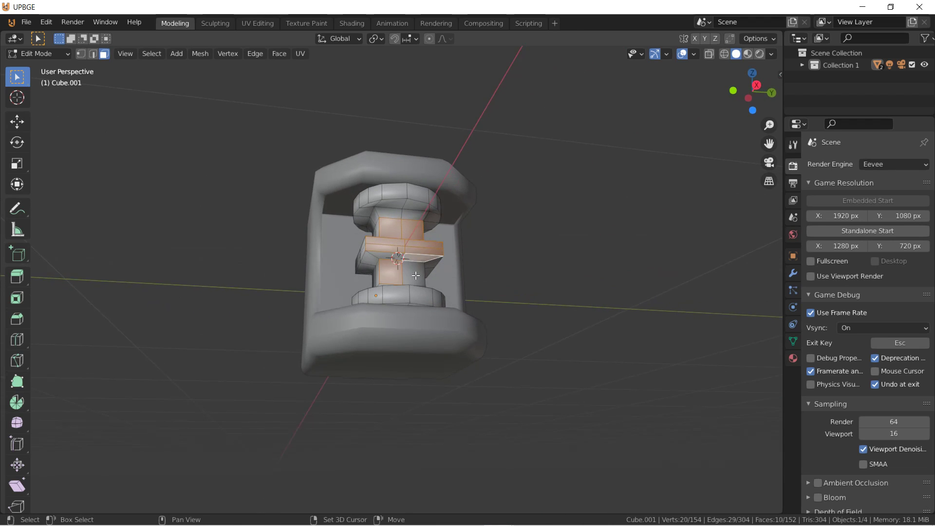
shift+click(420, 274)
scroll(420, 273, up, 4)
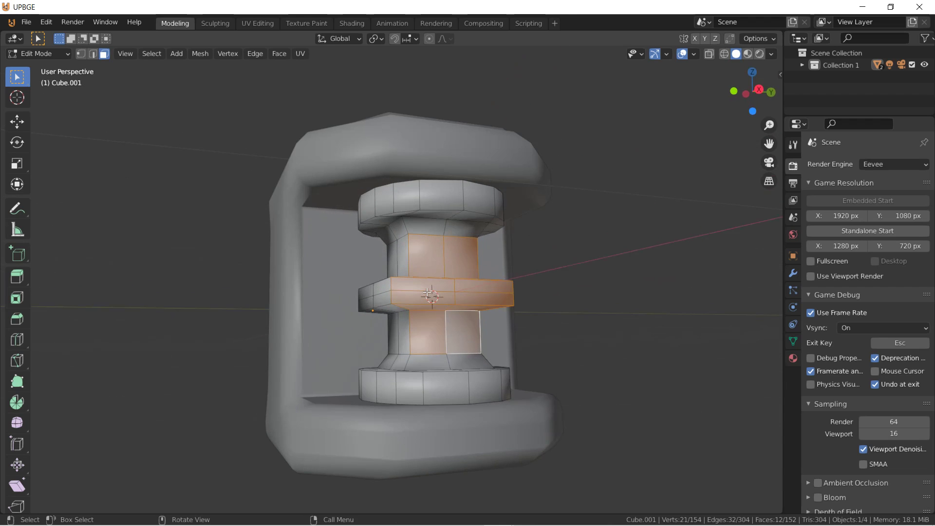
key(shift+s)
click(519, 353)
middle_drag(519, 354, 513, 342)
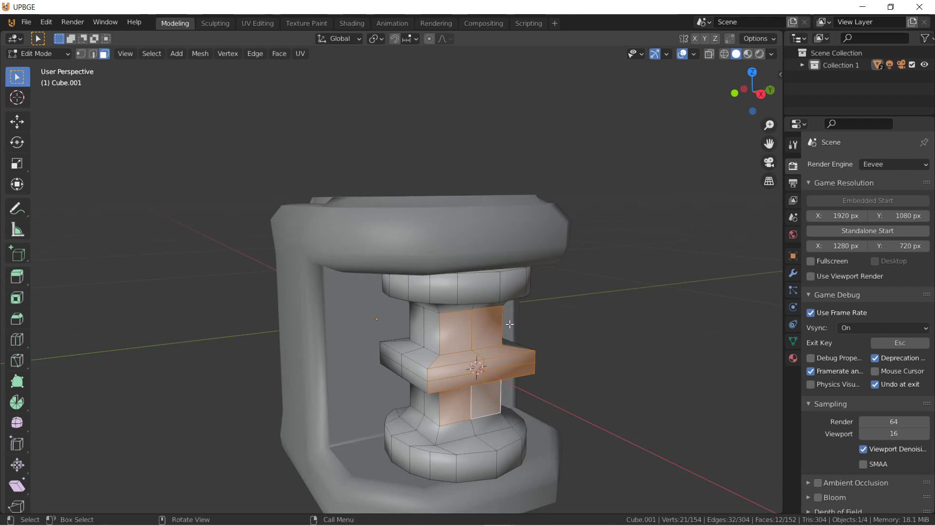
Extrude the selected front faces of the collar and shafts forward and narrow them along Y
key(e)
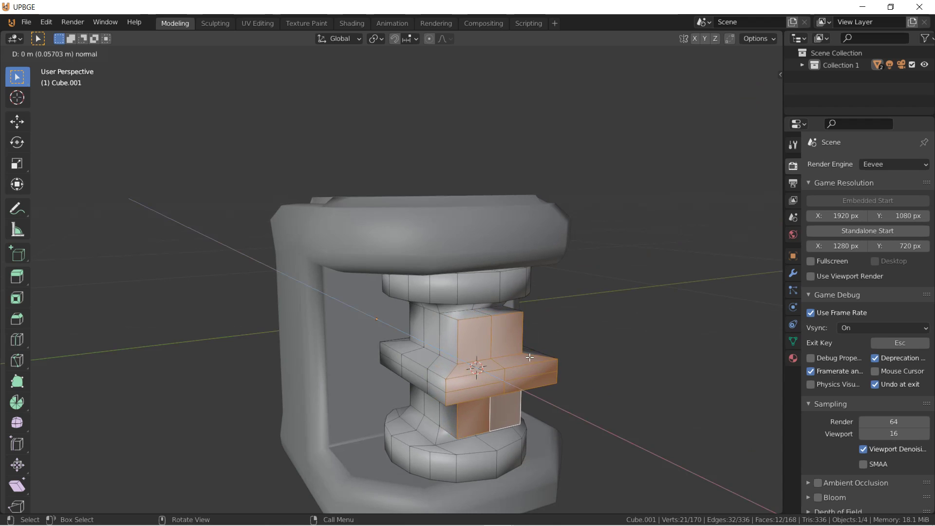
click(655, 395)
key(s)
key(x)
key(0)
key(Return)
key(s)
key(y)
click(586, 384)
Extrude the collar and shaft front a second time and narrow its new end along Y
key(e)
click(595, 389)
key(s)
key(y)
click(578, 389)
Extrude the four front faces of both shafts in place and scale them to 0.773 about their individual origins
click(514, 418)
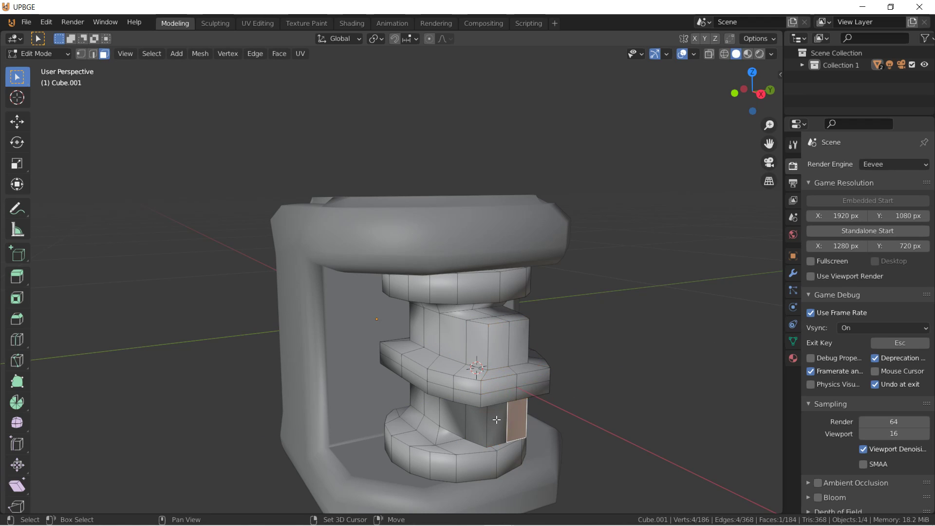
shift+click(498, 419)
shift+click(502, 354)
shift+click(513, 359)
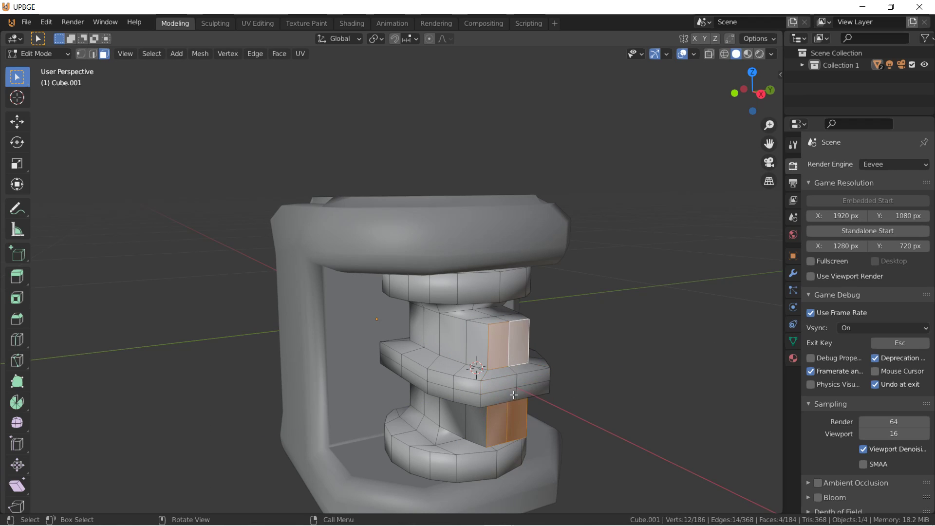
key(e)
key(Return)
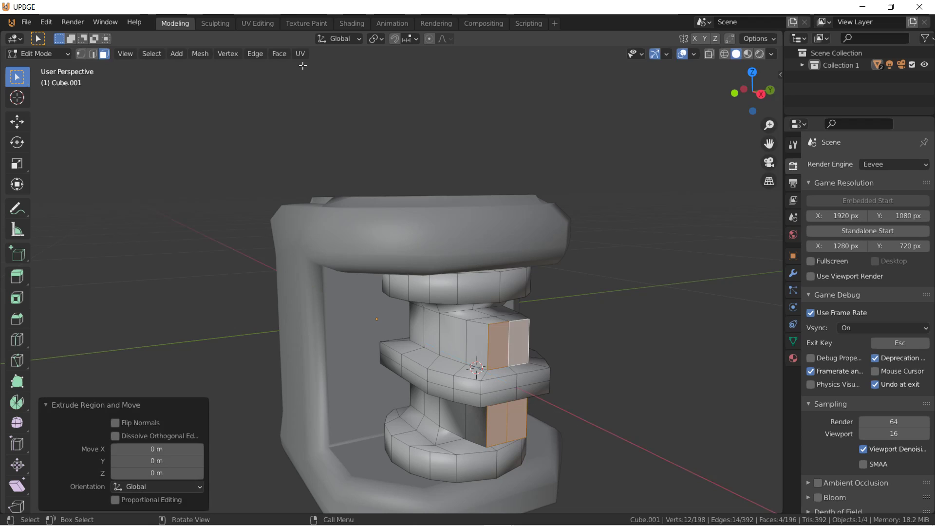
click(376, 34)
click(402, 76)
key(s)
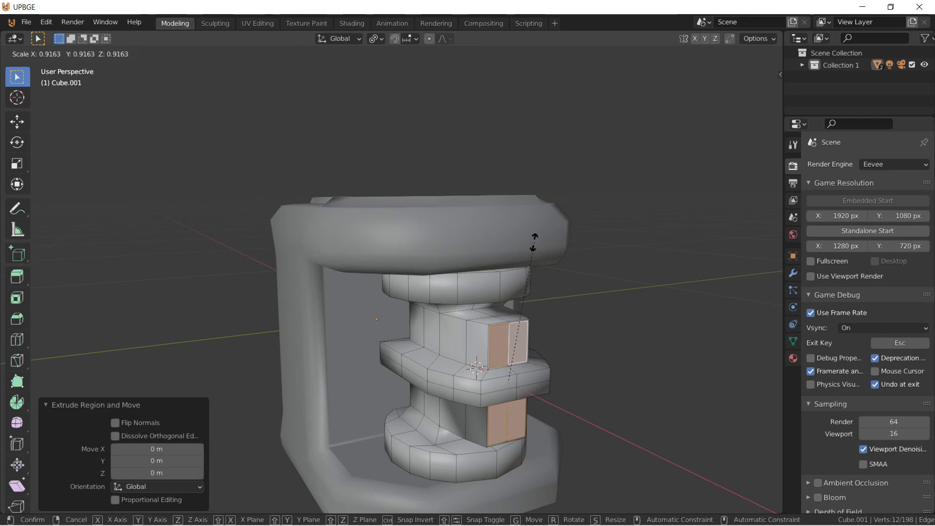
click(574, 365)
Recess the shrunken shaft faces by extruding them inward twice, scaling them to 0.592 between the two extrusions
key(e)
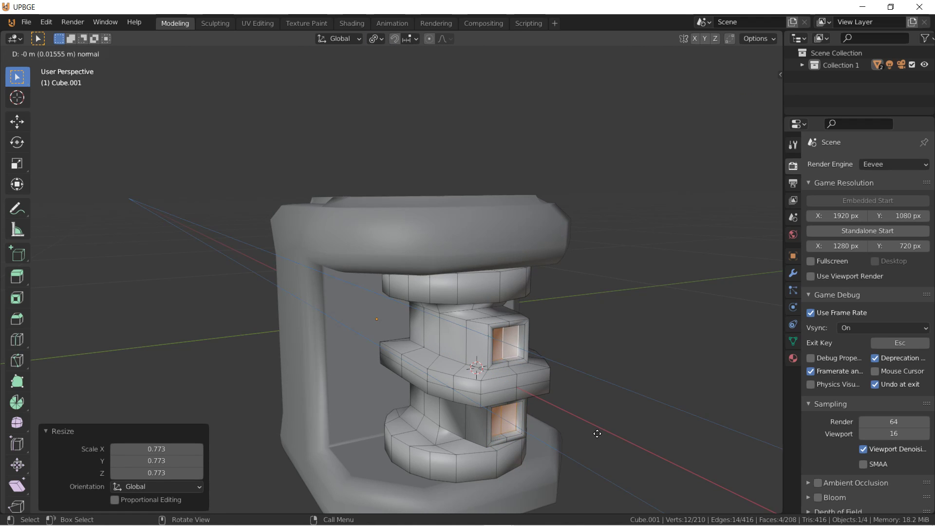
click(597, 433)
key(s)
click(551, 416)
key(e)
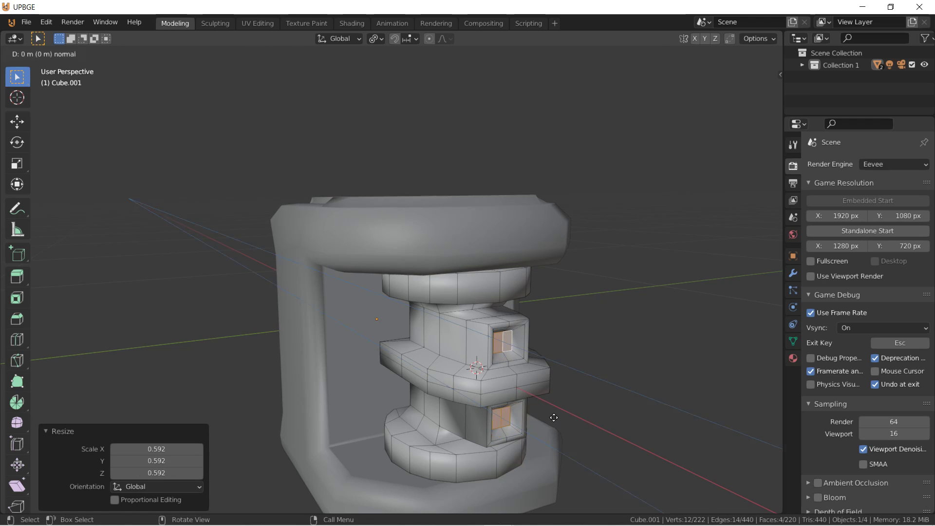
click(555, 418)
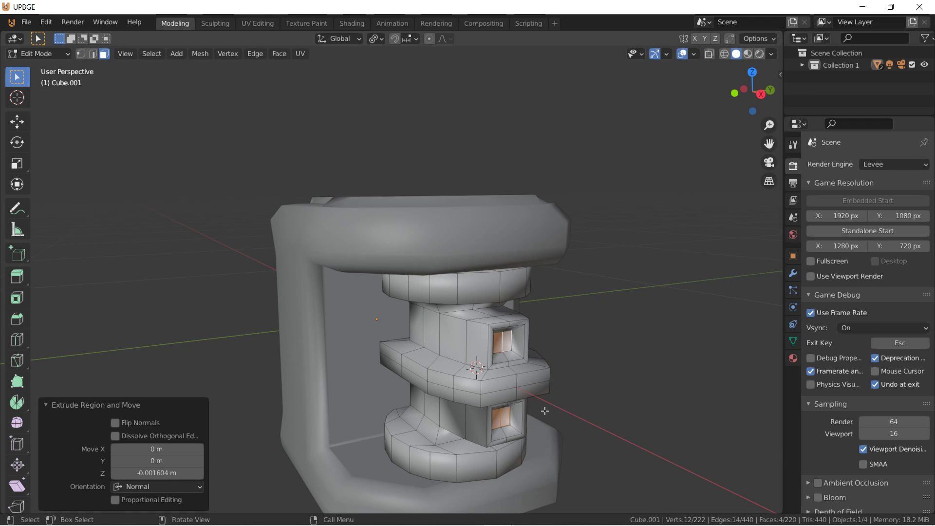
Inset the recessed faces at the bottom of both shaft pockets with near-zero thickness
click(285, 56)
click(306, 110)
click(307, 112)
key(Tab)
scroll(481, 320, down, 3)
key(alt+a)
mouse_move(451, 335)
middle_down()
mouse_move(501, 344)
mouse_move(466, 341)
middle_up()
click(458, 355)
scroll(460, 360, up, 4)
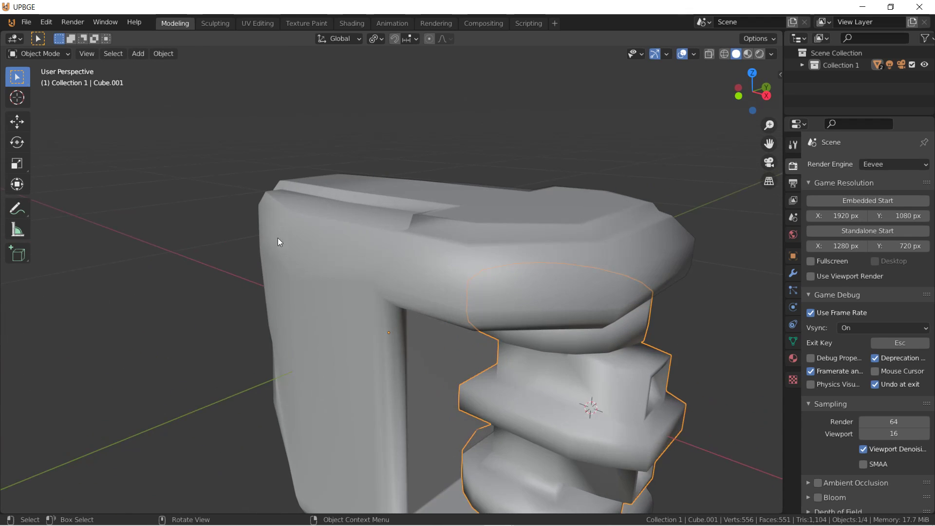
Select the two rear vertical edge loops along the column's shafts and collar and bevel them 0.0247 m with 3 segments
key(Tab)
middle_drag(489, 376, 310, 358)
alt+click(458, 370)
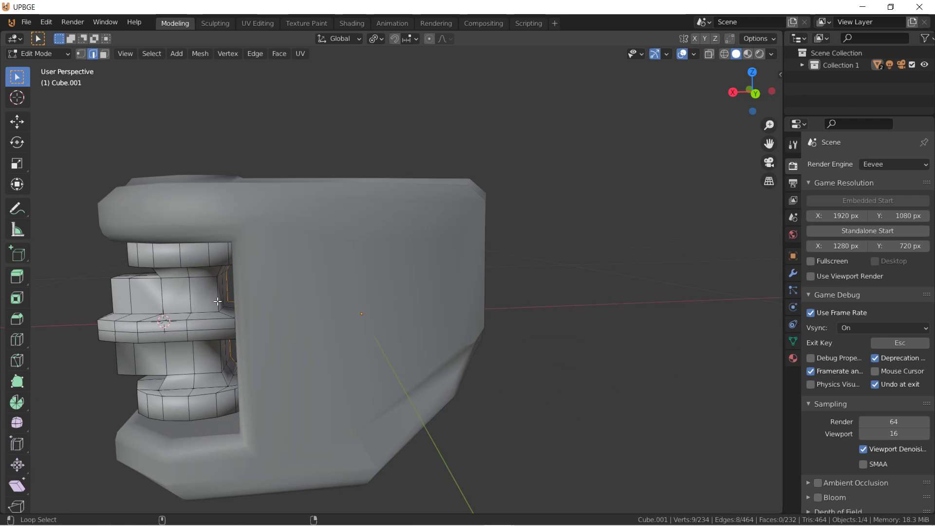
middle_drag(218, 302, 351, 341)
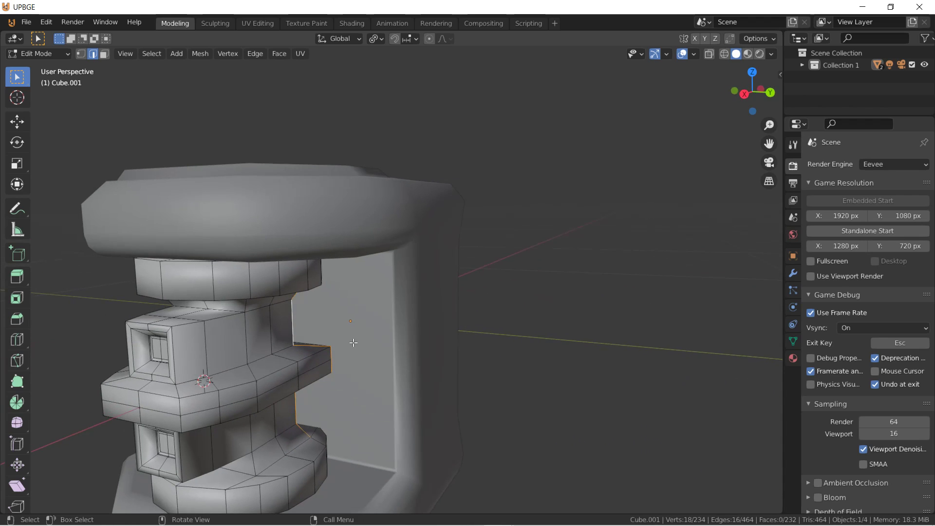
key(ctrl+b)
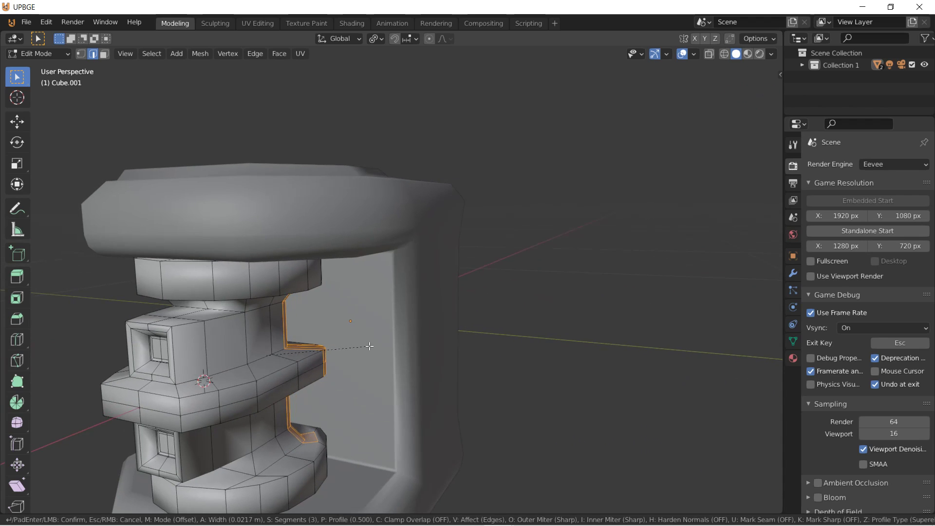
click(371, 348)
middle_drag(372, 347, 307, 295)
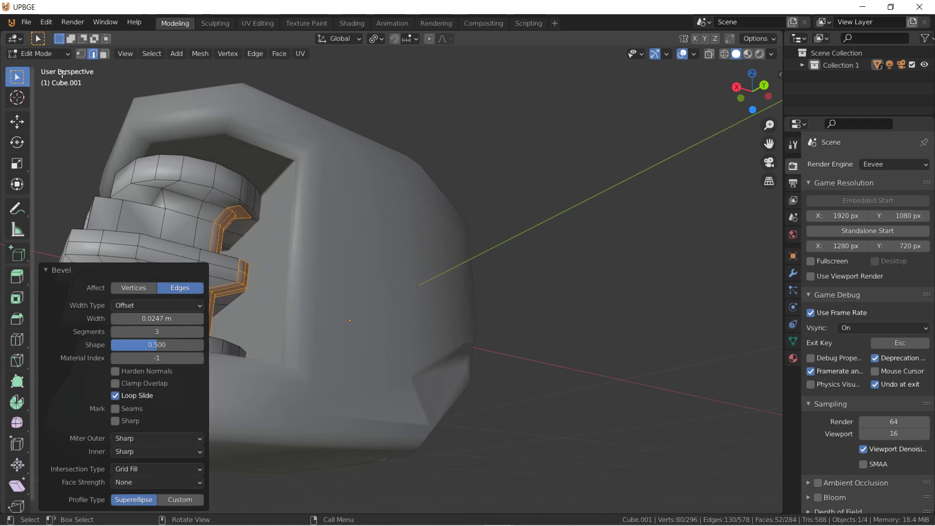
Connect the vertices where the new bevels end on the column's upper and lower discs, on both sides
key(alt+a)
click(81, 53)
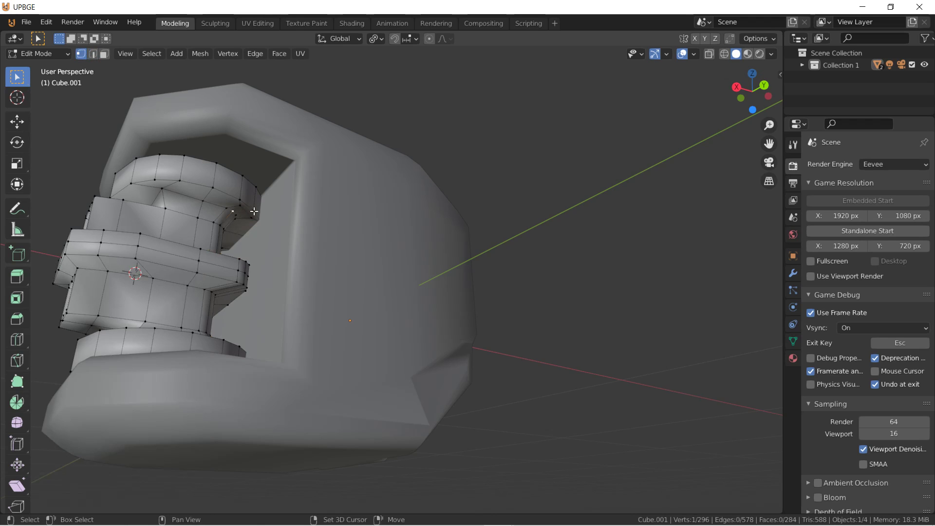
middle_drag(226, 244, 558, 183)
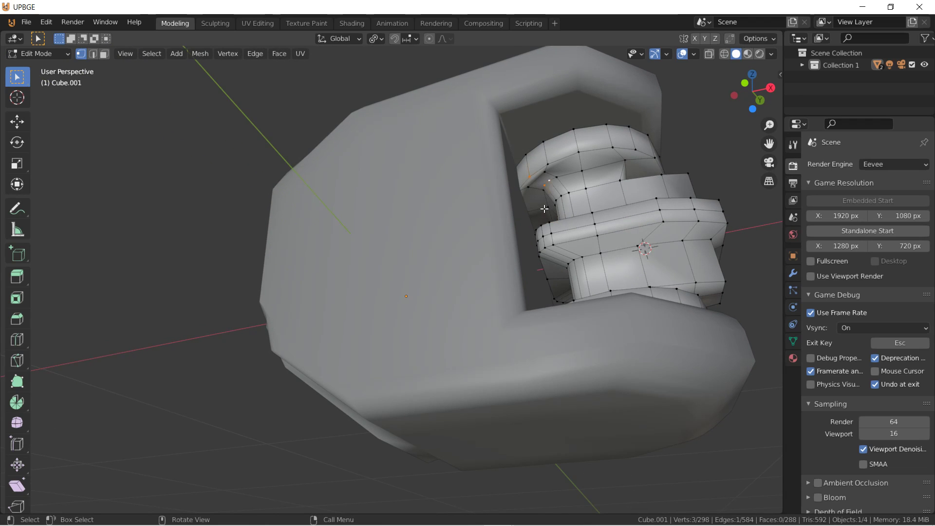
middle_drag(548, 204, 435, 452)
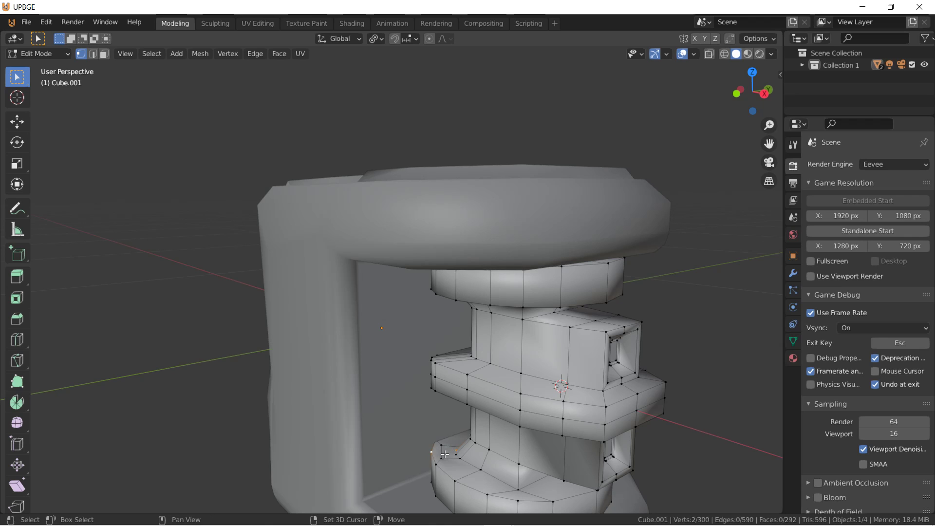
key(ctrl+z)
middle_drag(529, 464, 414, 441)
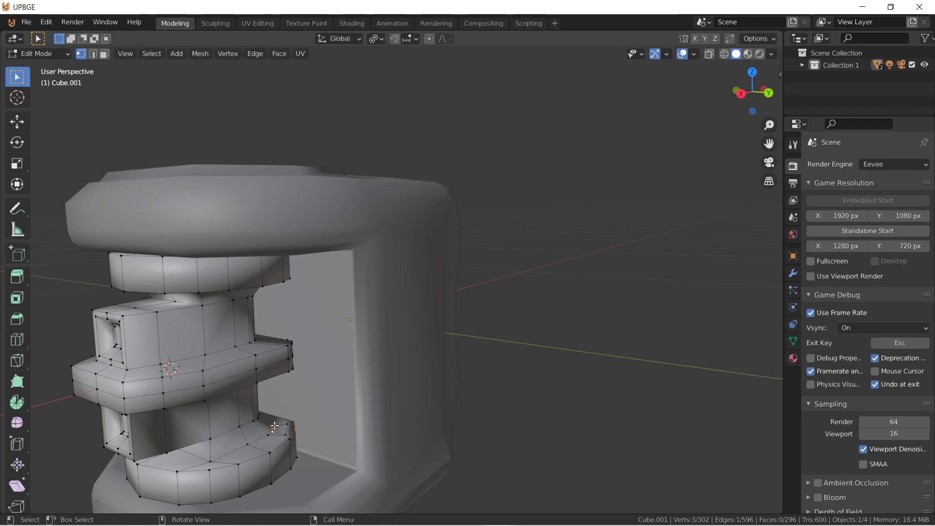
key(Tab)
middle_drag(284, 451, 438, 411)
key(Tab)
Select the outer face rings of the collar and both end discs and inset them with near-zero thickness
click(104, 54)
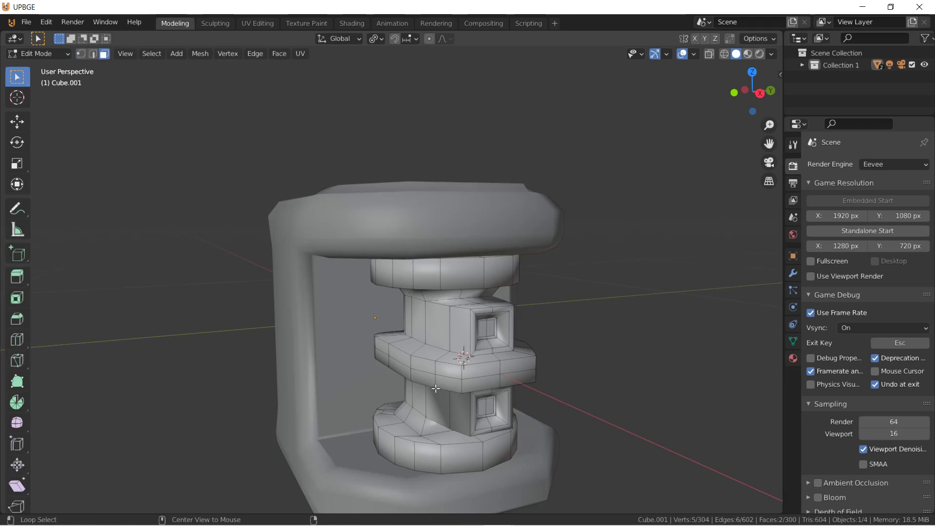
alt+click(435, 369)
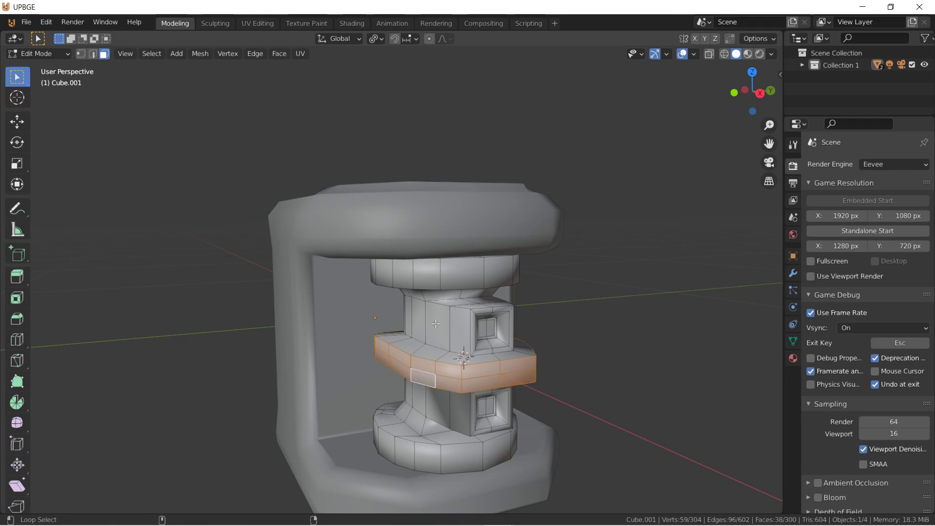
alt+shift+click(440, 272)
alt+shift+click(417, 464)
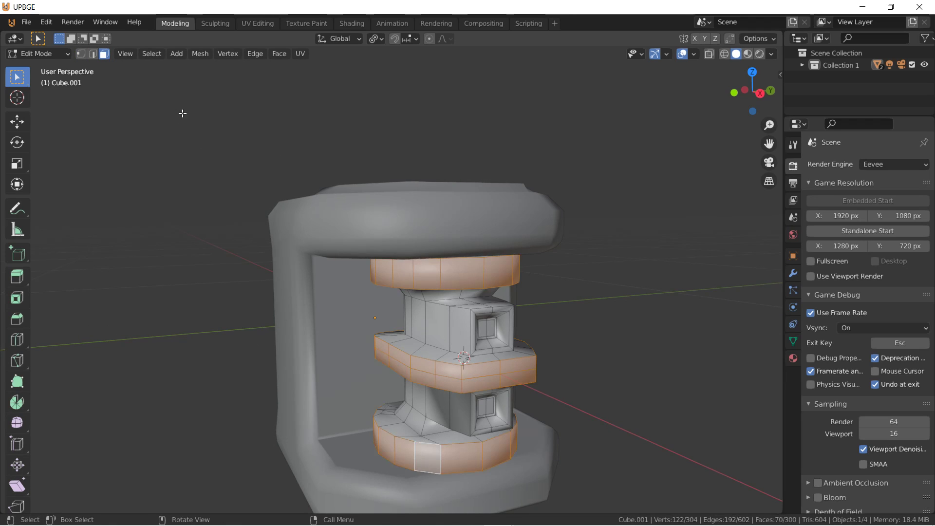
mouse_move(292, 54)
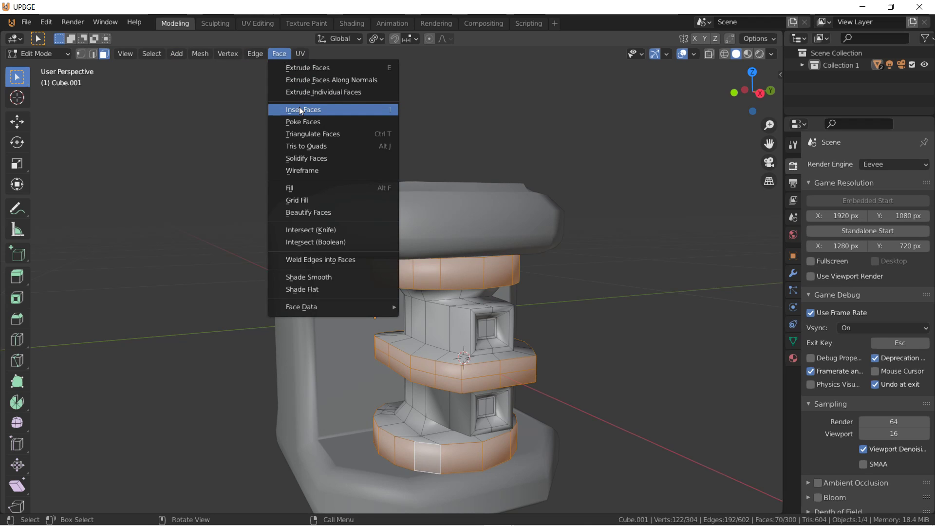
click(300, 108)
click(300, 107)
Examine the column's shading inside the notch from several sides with the viewport overlays hidden
key(Tab)
scroll(465, 345, down, 3)
middle_drag(466, 345, 452, 328)
scroll(565, 245, down, 4)
middle_drag(565, 246, 409, 249)
scroll(249, 253, up, 5)
scroll(412, 291, up, 2)
key(Tab)
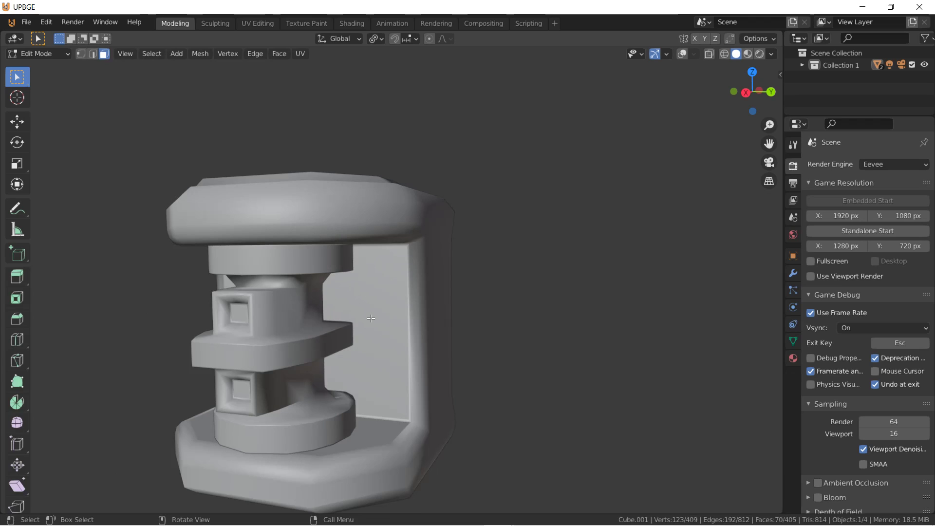
click(684, 54)
key(Tab)
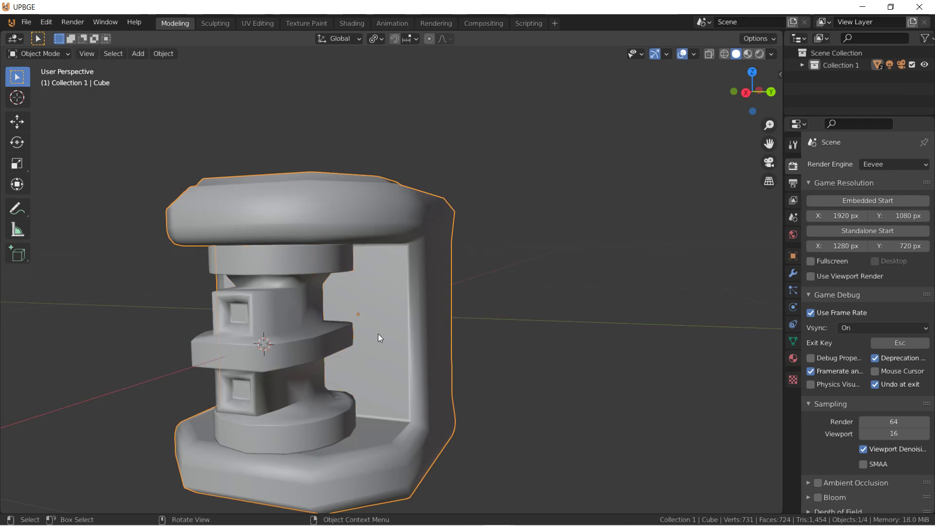
Select the four back-wall faces inside the body's notch and nudge them along Y
click(378, 334)
key(Tab)
key(Tab)
key(Tab)
click(384, 350)
shift+click(354, 348)
middle_drag(361, 350, 427, 363)
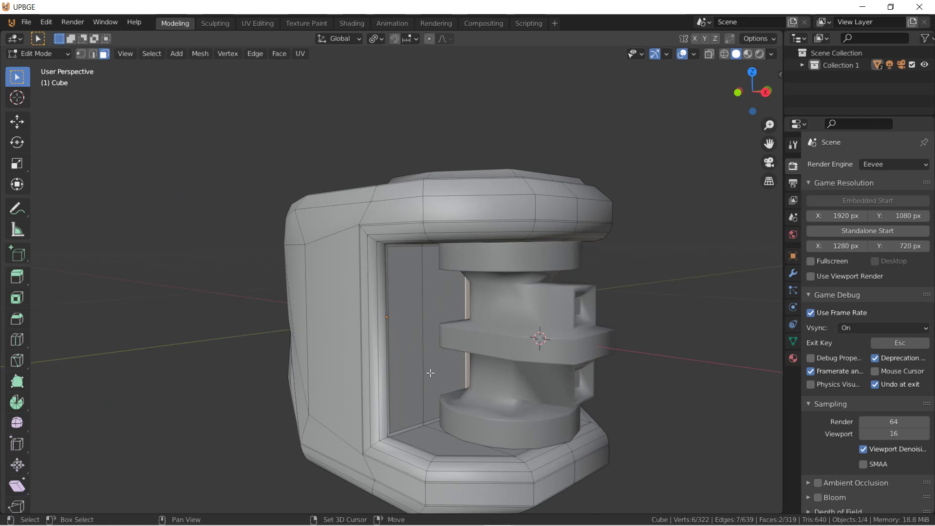
click(435, 373)
shift+click(406, 371)
key(g)
key(y)
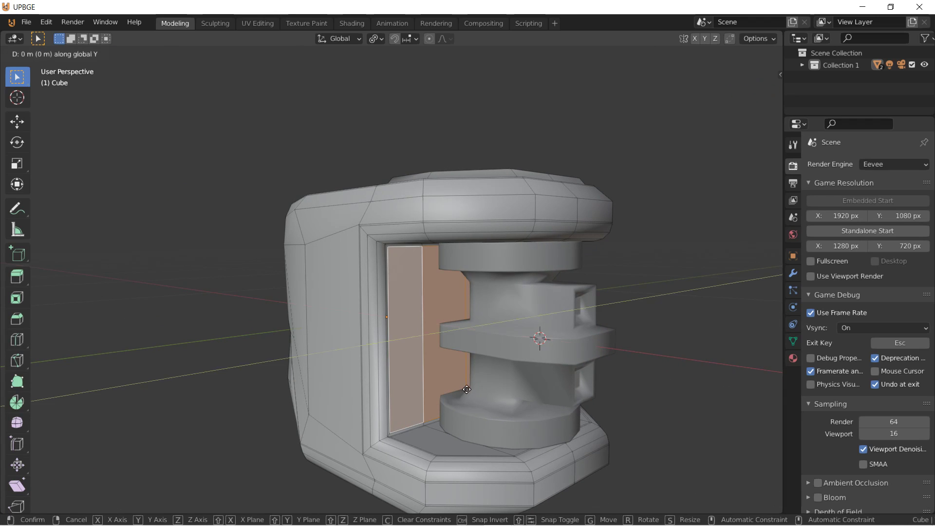
click(489, 365)
key(Tab)
key(Tab)
Inset the notch's four back-wall faces with near-zero thickness
click(223, 51)
click(293, 107)
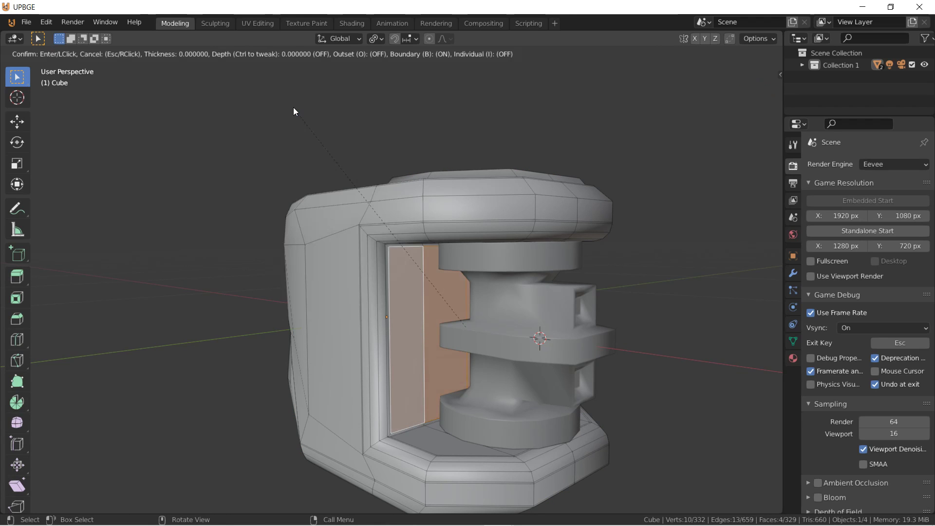
click(294, 107)
key(Tab)
middle_drag(434, 274, 399, 388)
Select the three vertical strip faces on each side of the notch and inset all six with near-zero thickness
key(Tab)
key(alt+a)
click(396, 439)
shift+click(409, 428)
shift+click(411, 424)
middle_drag(412, 424, 369, 358)
shift+click(366, 356)
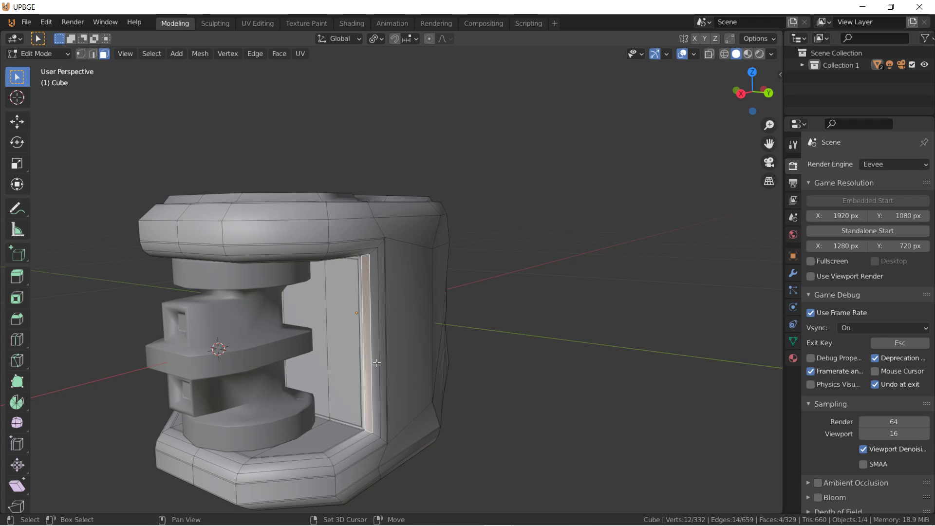
shift+click(376, 364)
shift+click(384, 368)
click(279, 57)
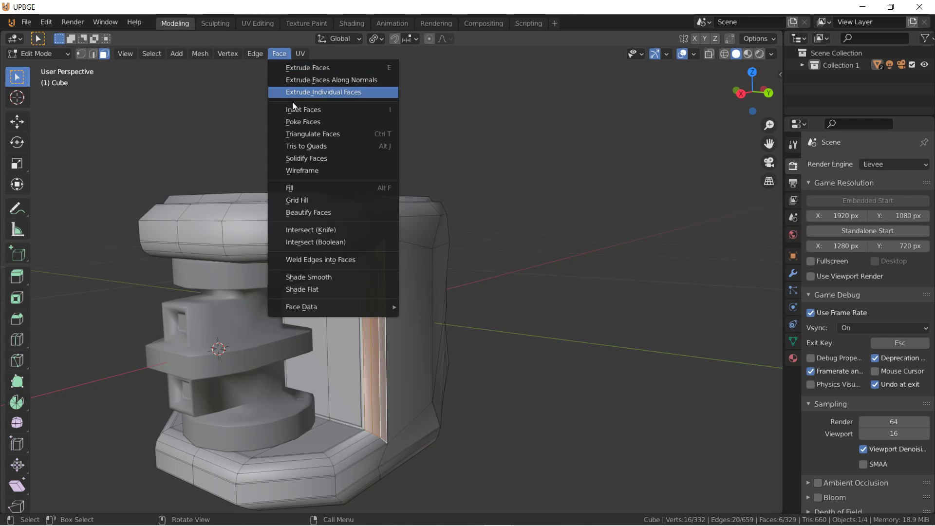
click(294, 104)
click(293, 105)
key(Tab)
middle_drag(357, 262, 430, 293)
key(alt+a)
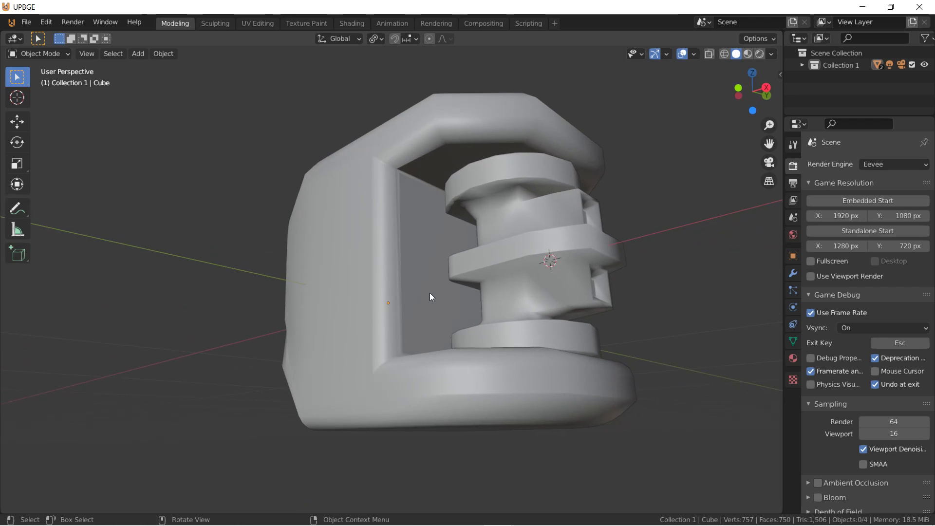
Select the twelve bevel faces around the lower lip of the notch and inset them with near-zero thickness
key(Tab)
click(395, 365)
shift+click(455, 361)
middle_drag(454, 361, 403, 375)
shift+click(378, 417)
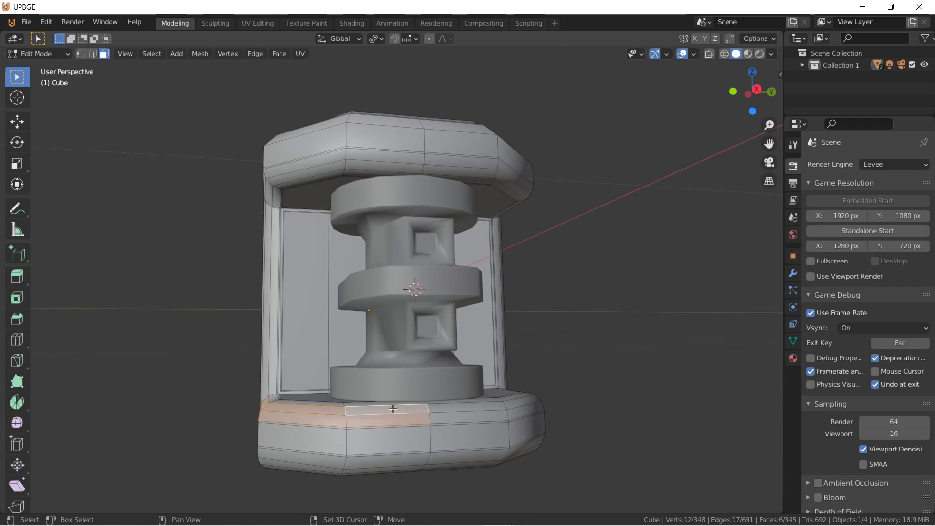
middle_drag(379, 418, 369, 439)
shift+click(374, 446)
shift+click(470, 441)
middle_drag(470, 441, 350, 443)
shift+click(350, 444)
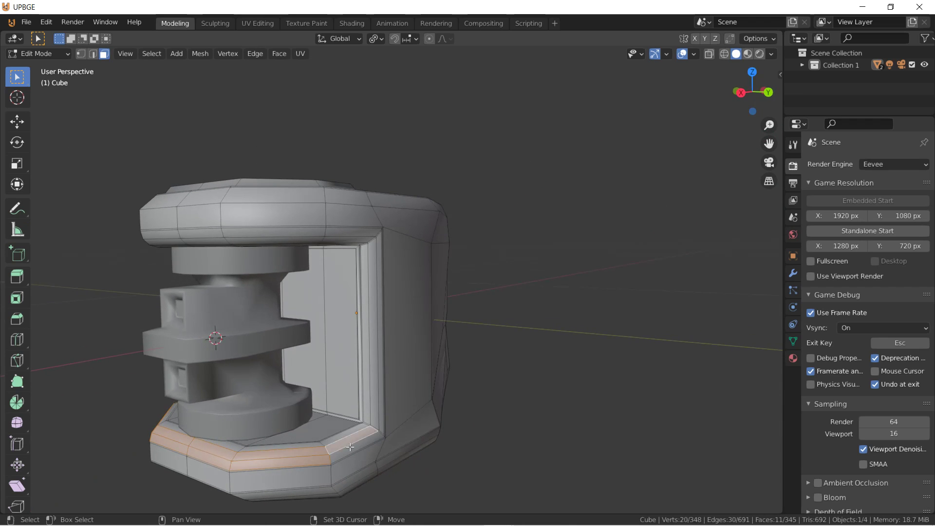
shift+click(352, 450)
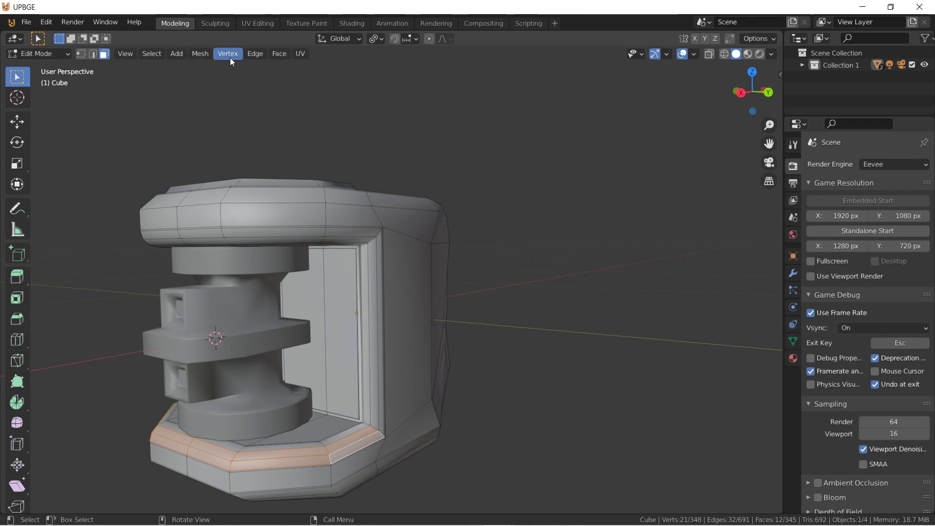
click(286, 59)
click(314, 112)
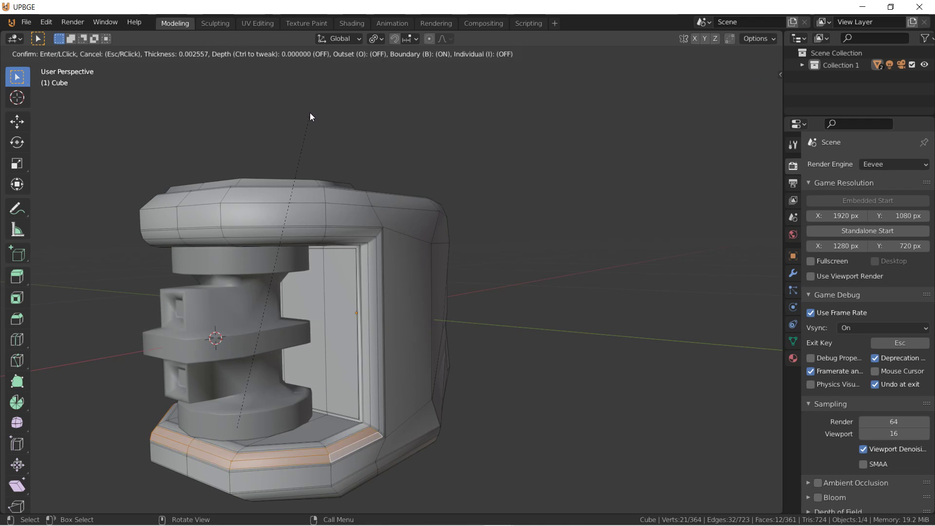
click(310, 113)
key(Tab)
Hide the viewport overlays and examine the smooth shading of the body and column from the opposite side
scroll(326, 353, down, 3)
middle_drag(326, 353, 551, 355)
click(687, 54)
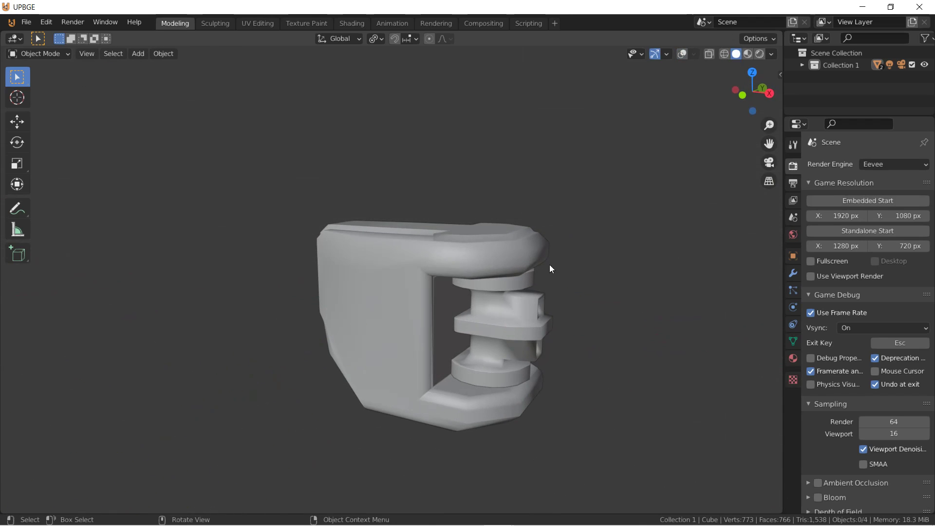
scroll(477, 332, up, 1)
Select the edge loop around the top of the column in wireframe view and snap the 3D cursor to it
click(554, 331)
key(shift+s)
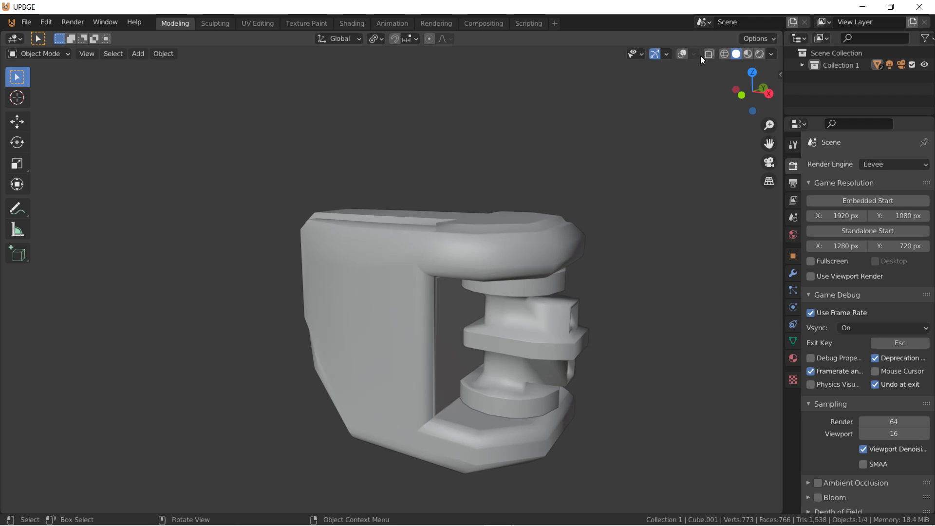
click(682, 54)
key(Tab)
middle_drag(530, 319, 511, 369)
key(z)
click(393, 361)
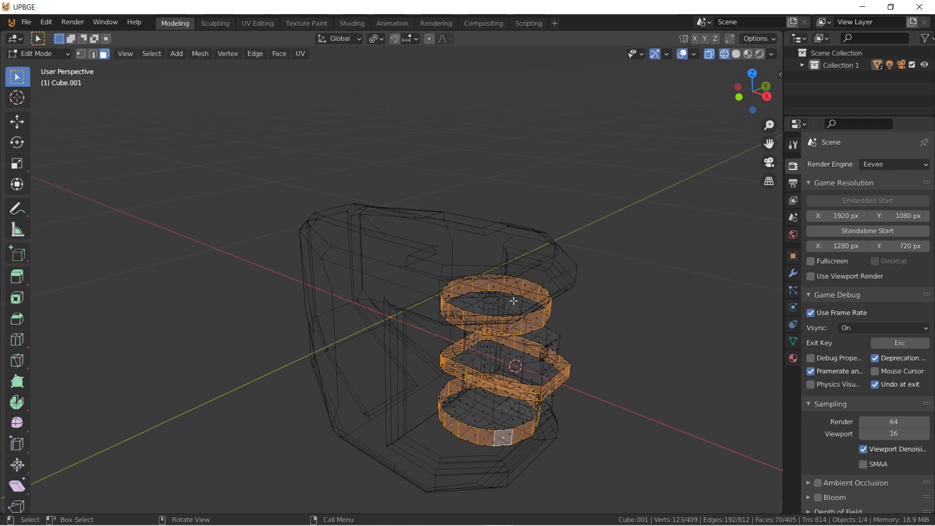
click(93, 55)
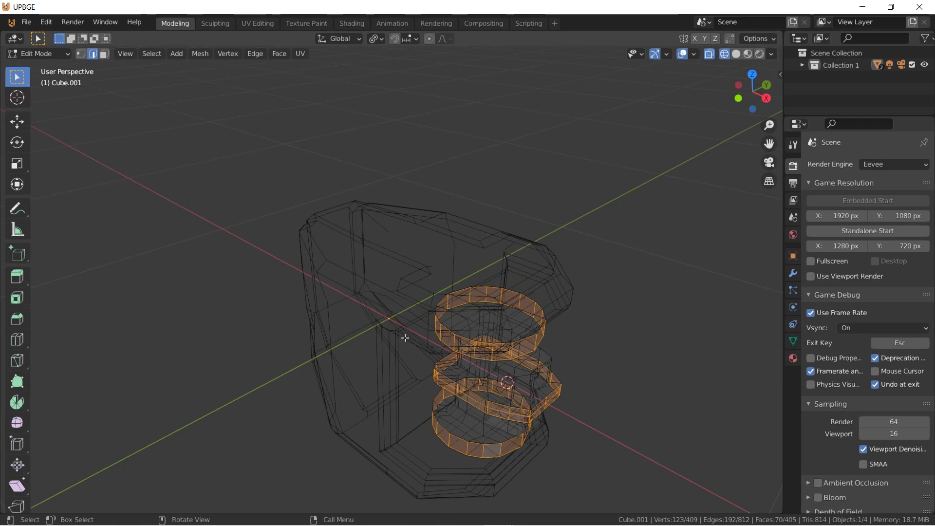
alt+click(473, 356)
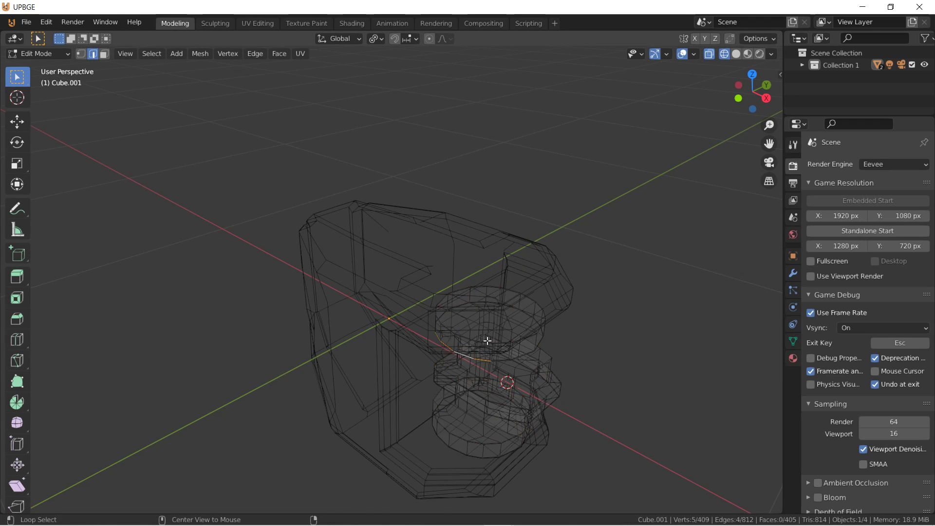
alt+click(498, 292)
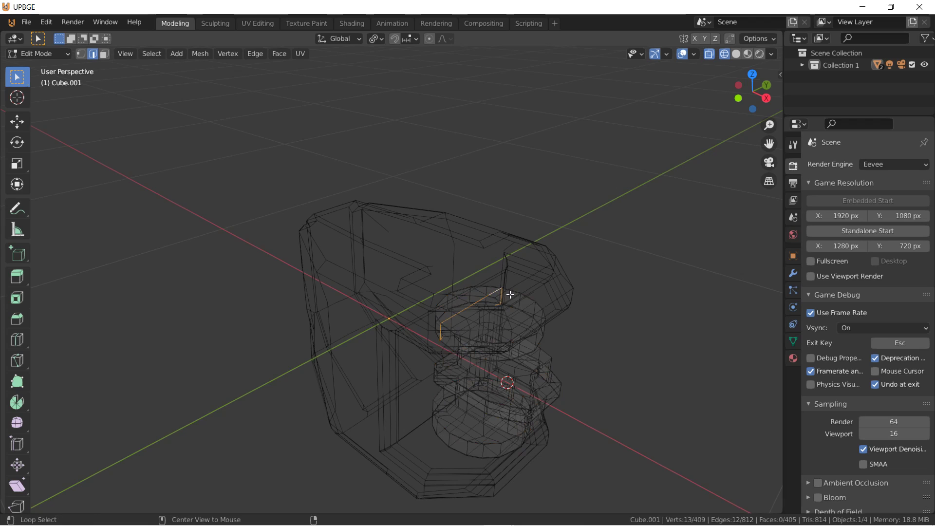
key(shift+s)
click(510, 371)
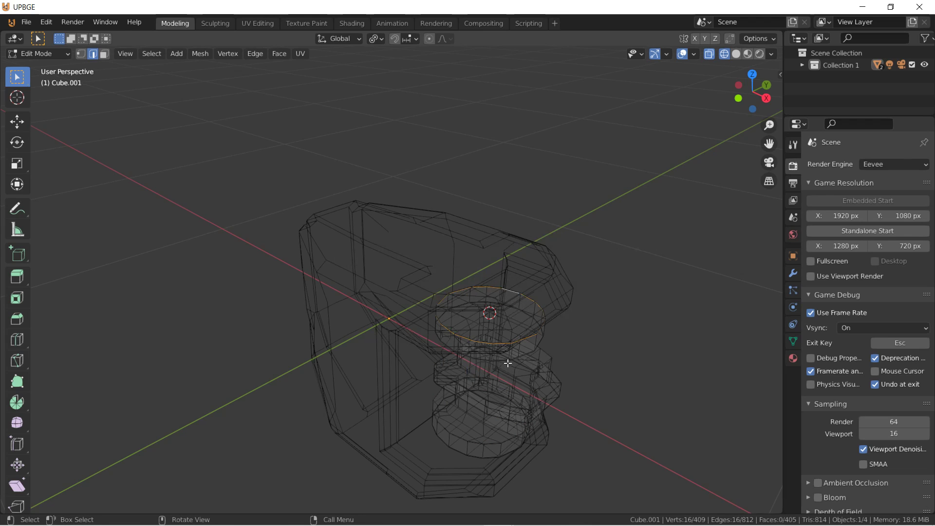
Set the column's origin to the 3D cursor in Object Mode
key(Tab)
click(167, 54)
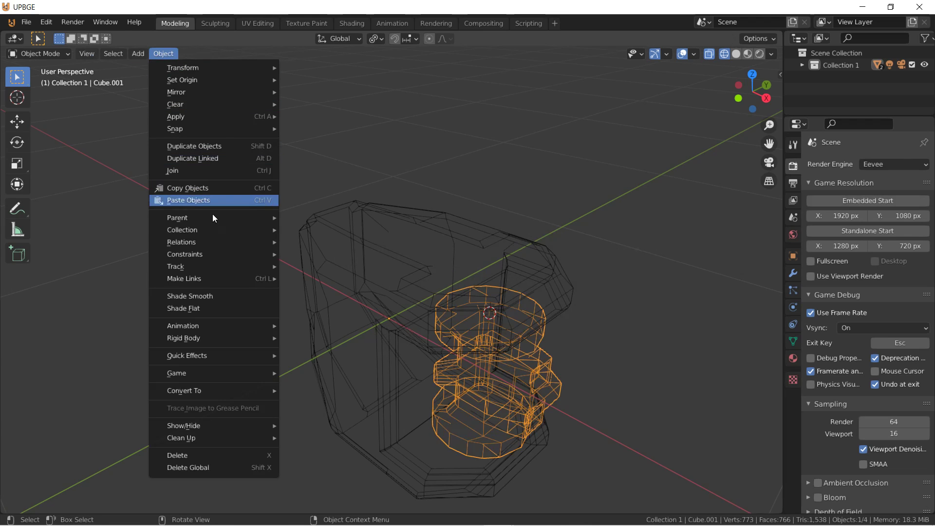
mouse_move(191, 80)
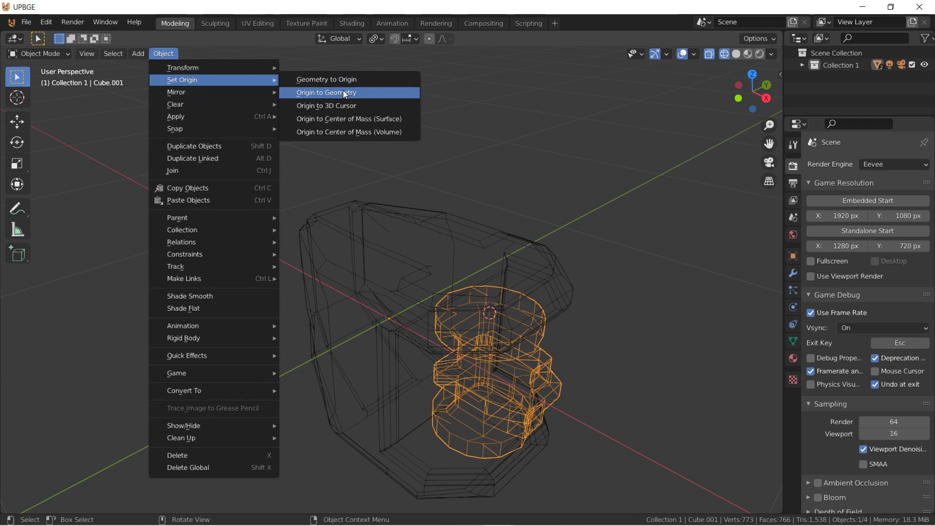
click(347, 108)
Try rotating the column about the global Z axis in Solid shading to test its pivot
mouse_move(428, 204)
middle_down()
mouse_move(489, 253)
mouse_move(484, 244)
middle_up()
key(z)
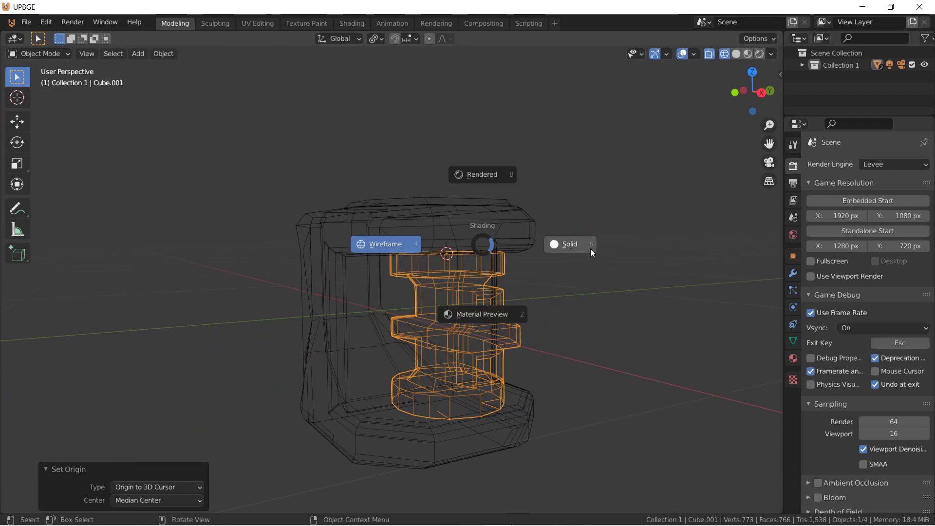
click(570, 244)
key(r)
key(z)
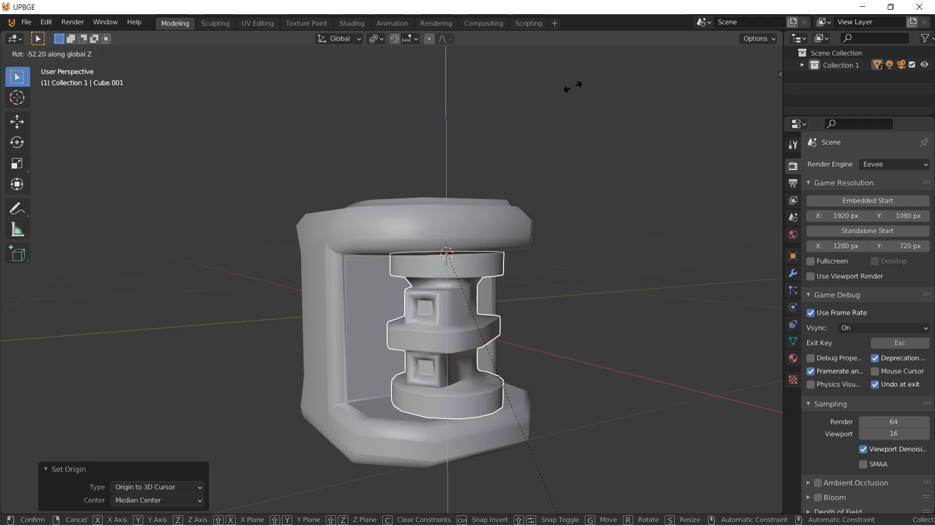
click(587, 508)
mouse_move(552, 162)
middle_down()
mouse_move(514, 217)
mouse_move(409, 229)
mouse_move(335, 259)
mouse_move(304, 236)
mouse_move(259, 176)
mouse_move(284, 221)
mouse_move(370, 215)
middle_up()
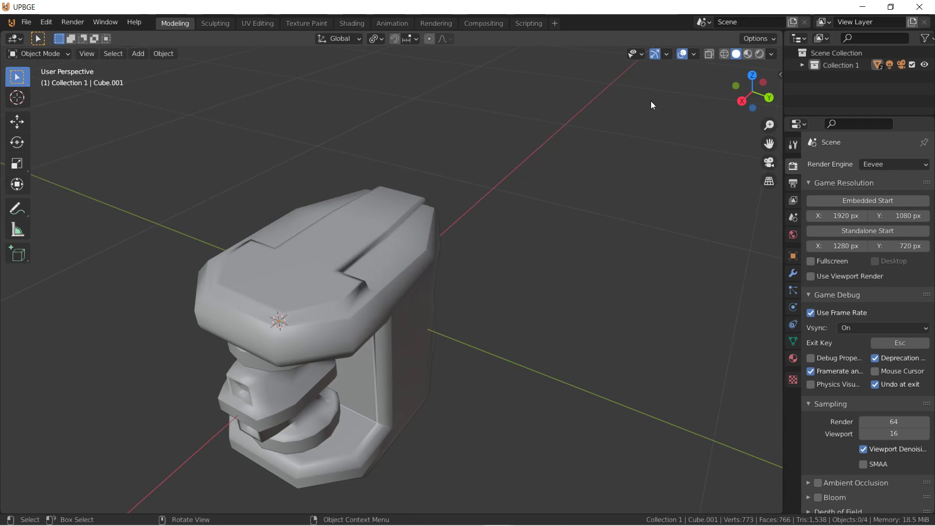
Preview the model in Material Preview shading and switch the viewport to Rendered shading
click(748, 54)
middle_drag(397, 305, 463, 302)
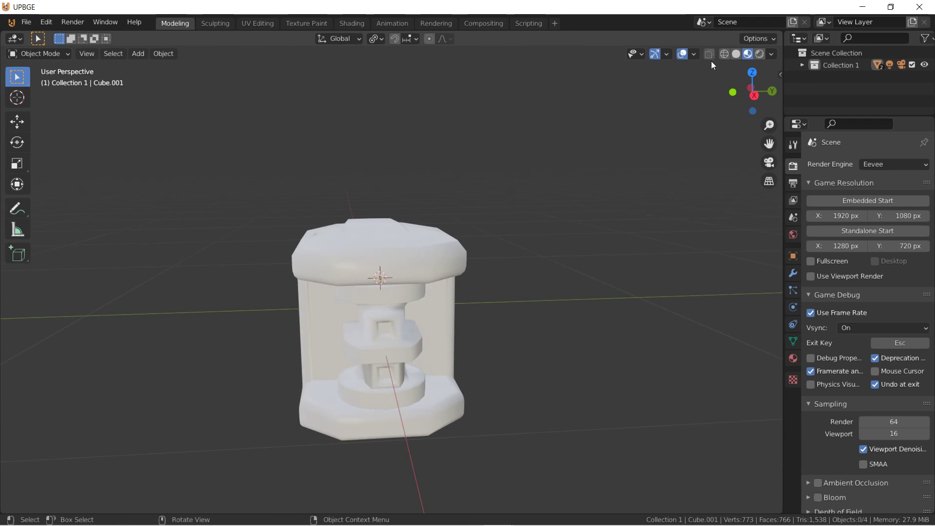
click(758, 56)
mouse_move(457, 256)
middle_down()
mouse_move(438, 307)
mouse_move(302, 281)
mouse_move(365, 159)
mouse_move(427, 265)
mouse_move(306, 288)
mouse_move(305, 343)
mouse_move(351, 273)
mouse_move(404, 254)
mouse_move(429, 263)
mouse_move(333, 303)
middle_up()
Split the 3D viewport horizontally and turn the lower area into a Shader Editor
right_click(783, 462)
click(784, 470)
click(577, 376)
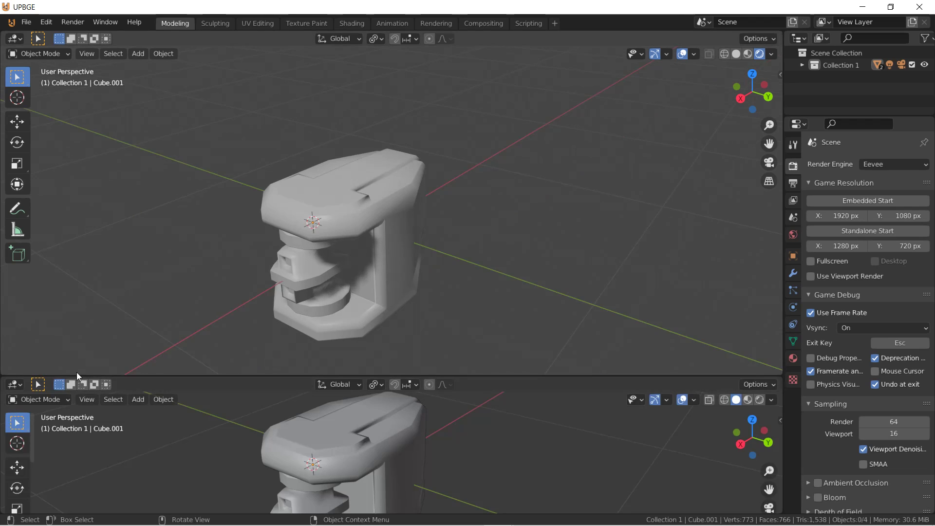
click(20, 402)
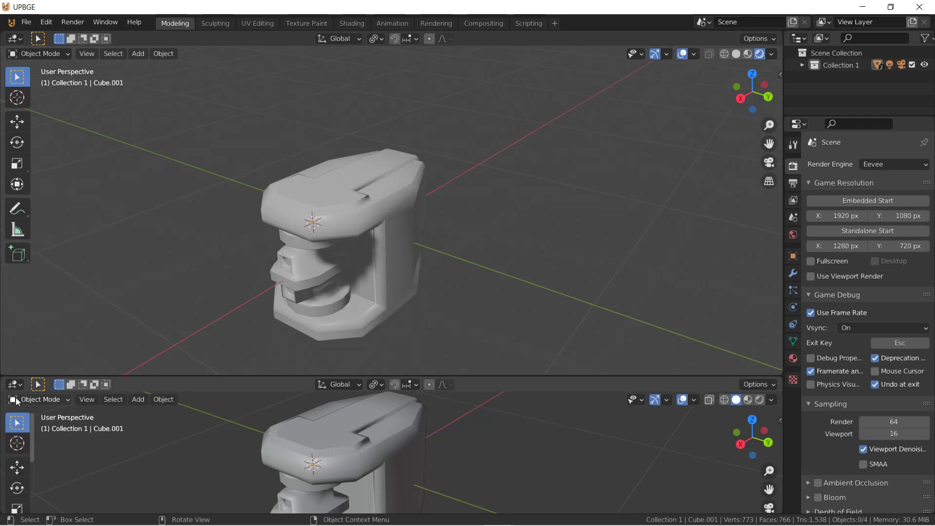
click(14, 385)
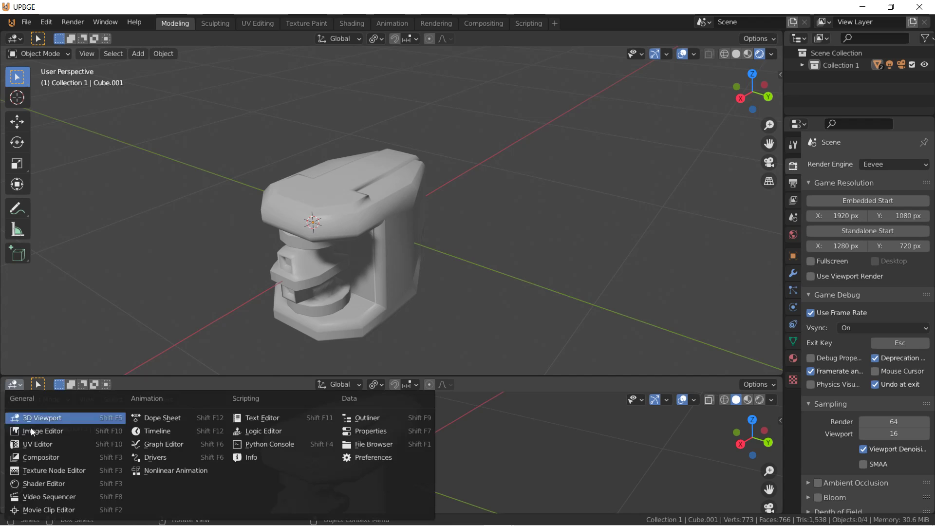
click(57, 483)
Set the render engine to Cycles and enlarge the Shader Editor area
click(893, 164)
click(888, 205)
drag(343, 378, 344, 218)
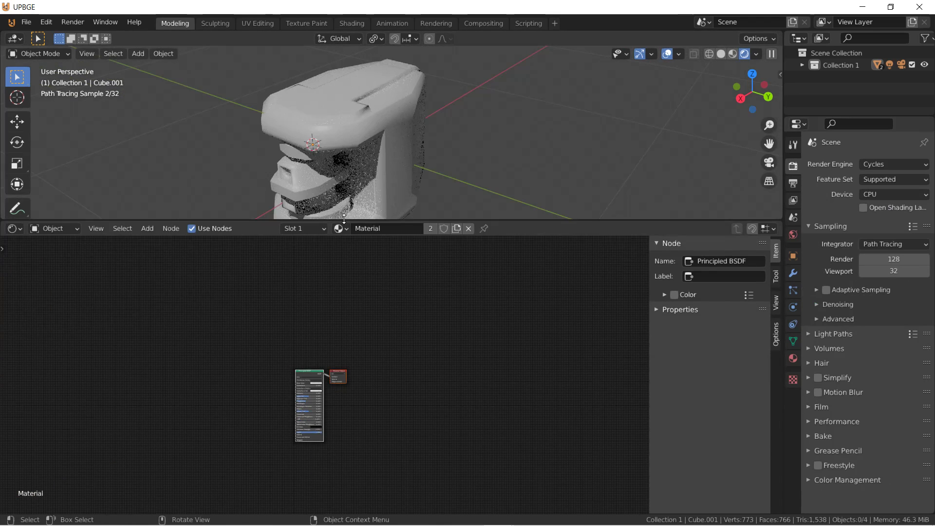
Add a Geometry input node to the material's node tree beside the Principled BSDF
scroll(361, 341, up, 16)
middle_drag(302, 362, 383, 295)
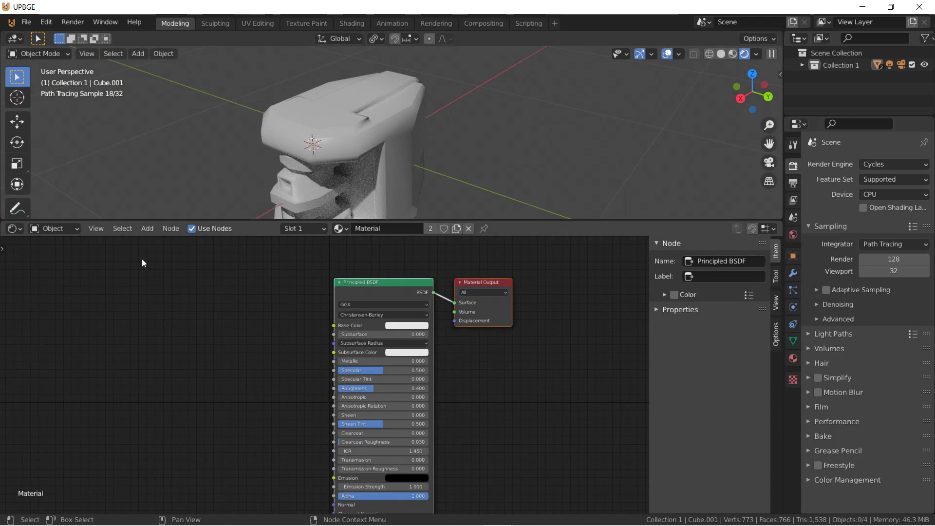
click(147, 229)
mouse_move(171, 262)
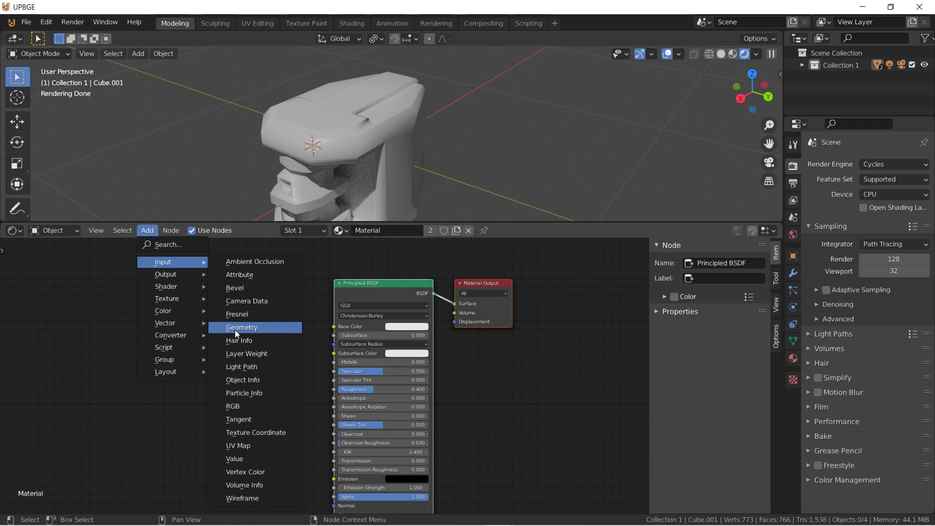
click(235, 330)
Set the Principled BSDF's Metallic to 1.000 and connect the Geometry node's Pointiness output to Base Color
drag(361, 362, 530, 402)
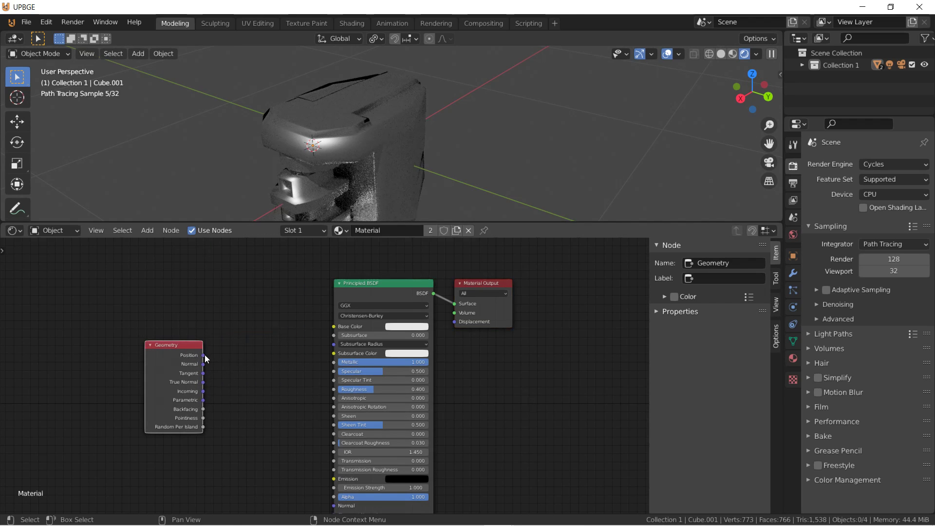
drag(203, 355, 317, 333)
drag(256, 376, 334, 327)
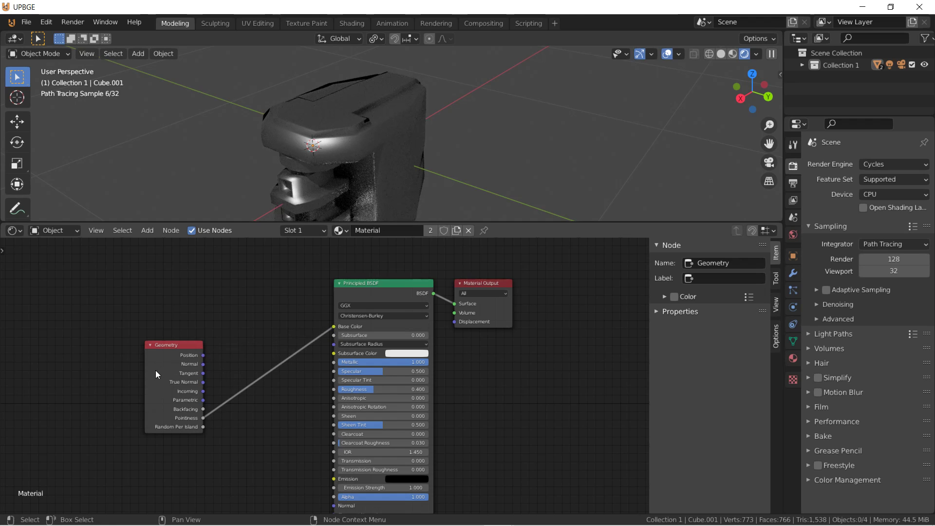
Add a Subdivision Surface modifier in Simple mode to the column and duplicate it
scroll(311, 185, down, 3)
middle_drag(312, 185, 375, 165)
drag(150, 223, 149, 222)
click(793, 273)
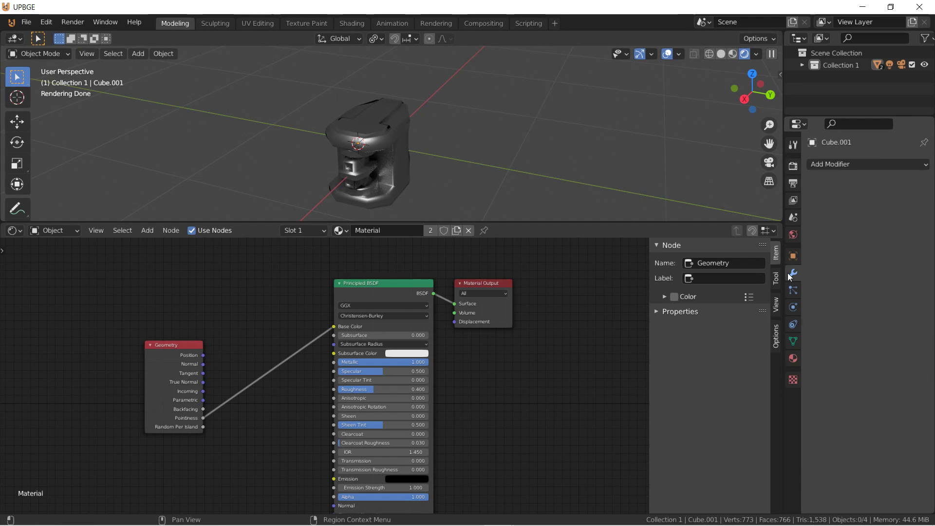
click(875, 164)
click(705, 369)
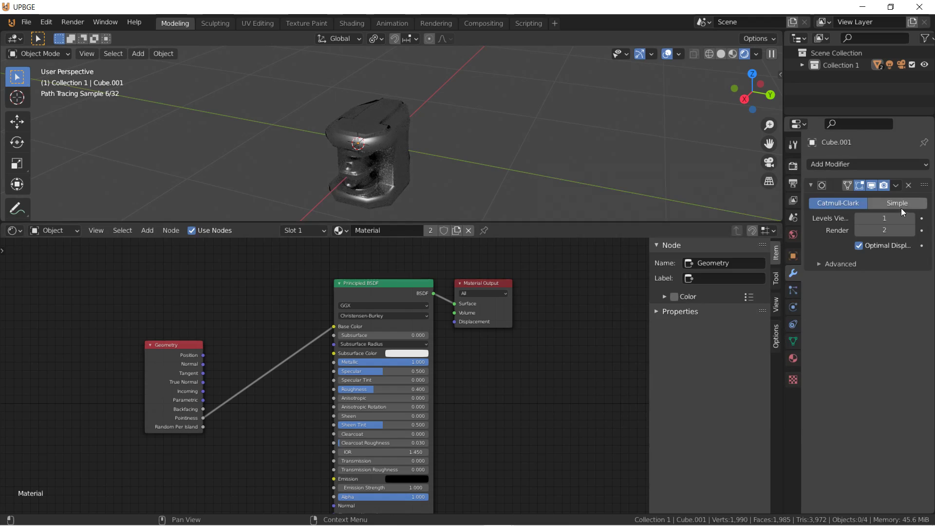
click(896, 186)
click(879, 214)
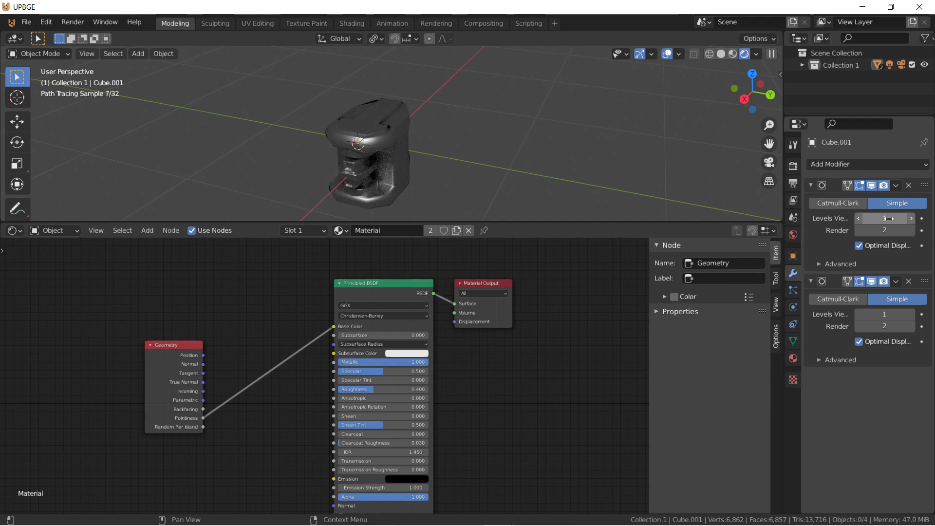
Set the first subdivision modifier's viewport level to 2 and switch the second modifier to Catmull-Clark
click(911, 219)
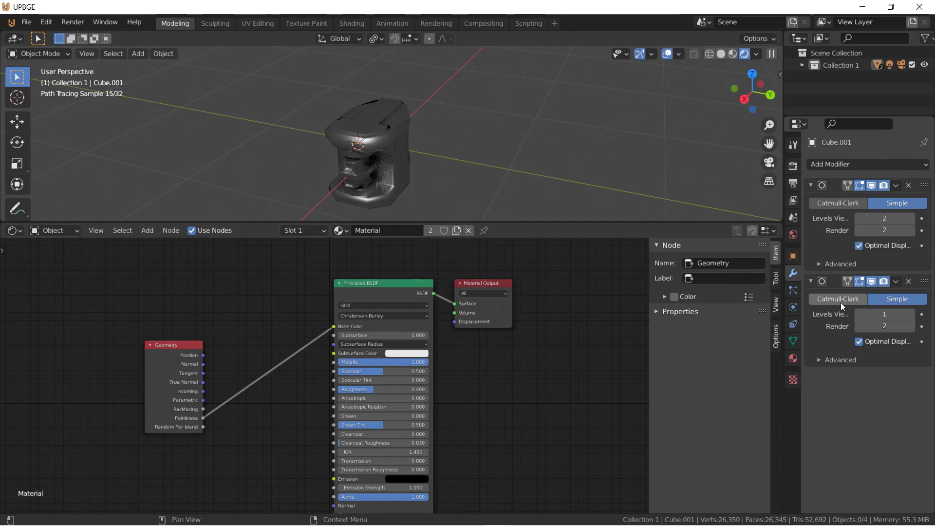
scroll(368, 135, up, 2)
middle_drag(368, 135, 346, 93)
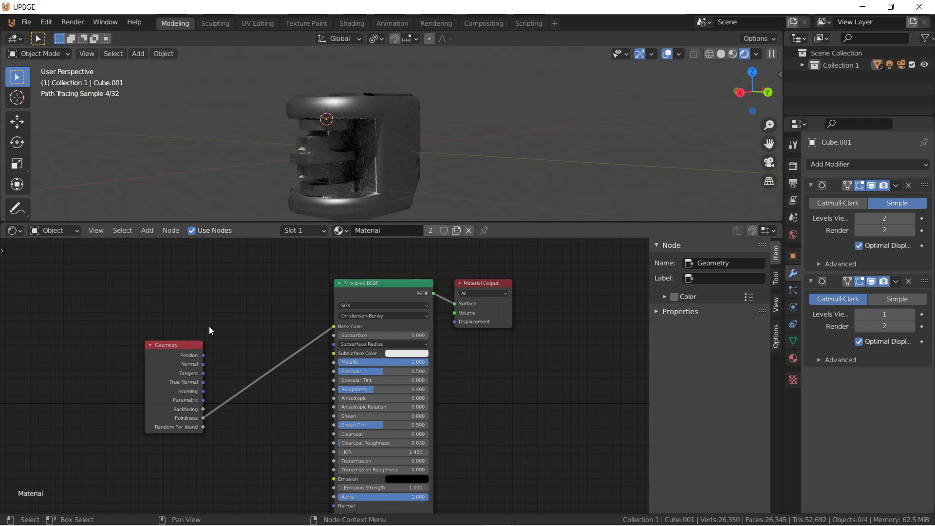
Insert a Math node on the link between the Geometry node's Pointiness and the Base Color input
scroll(185, 343, up, 1)
middle_drag(157, 360, 188, 357)
click(152, 230)
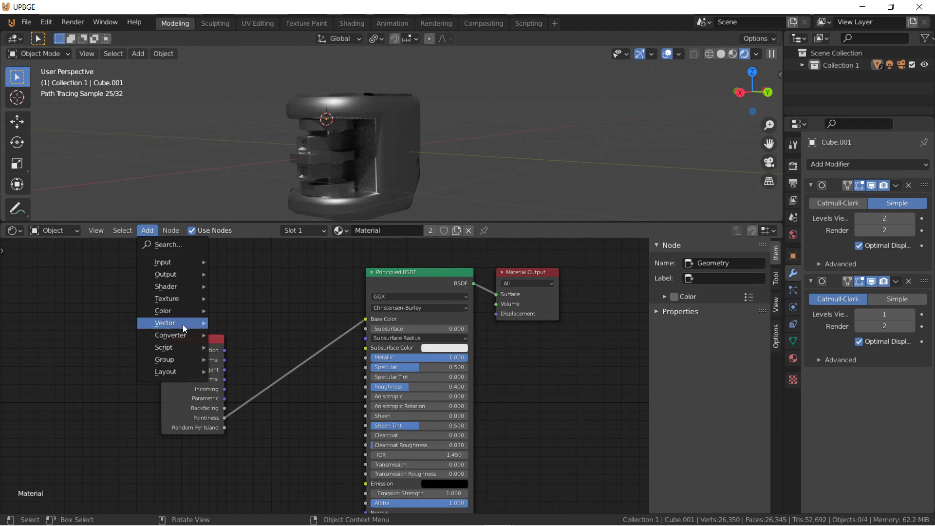
mouse_move(181, 337)
drag(247, 365, 265, 376)
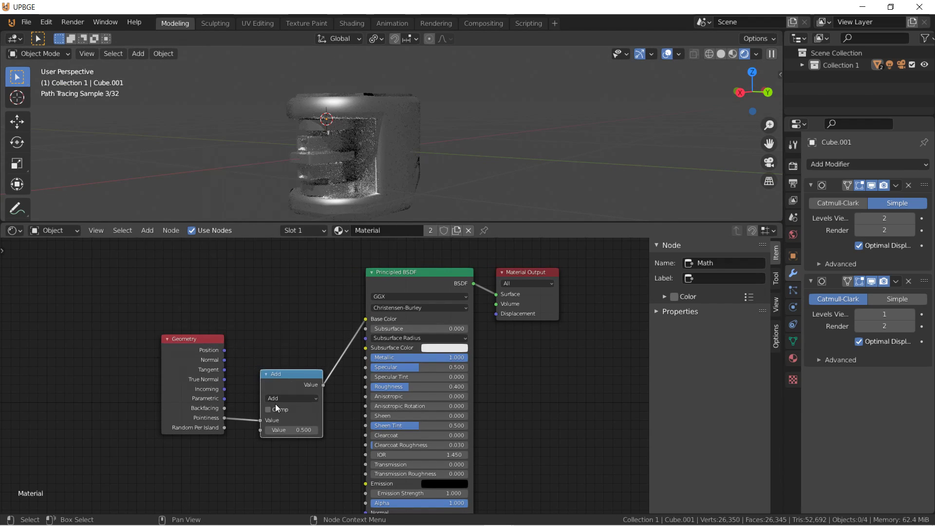
Set the Math node's operation to Multiply and its second value to pi*4
click(275, 399)
click(278, 312)
click(306, 431)
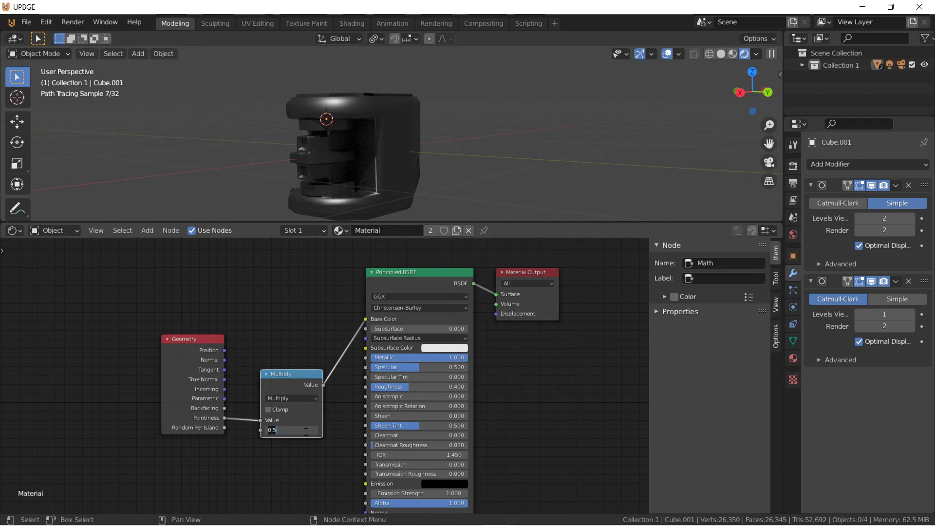
text(pi*4)
key(Return)
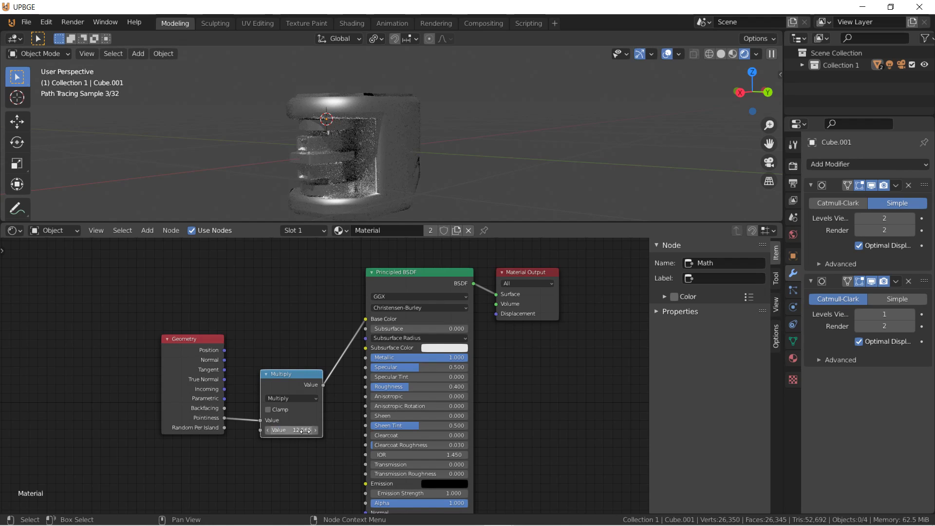
Duplicate the Multiply node onto the link before Base Color and set the copy's operation to Sine
drag(265, 378, 181, 365)
key(shift+d)
click(280, 340)
click(292, 360)
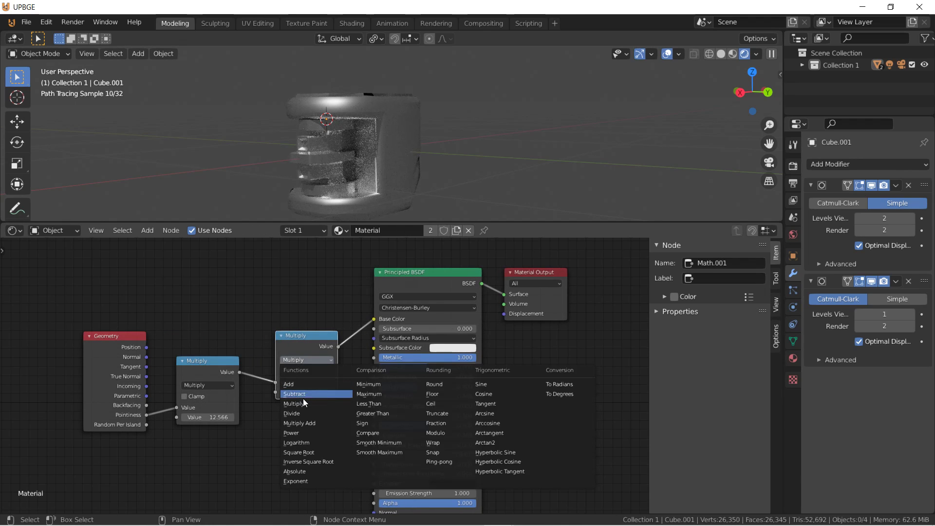
click(480, 384)
middle_drag(317, 185, 446, 130)
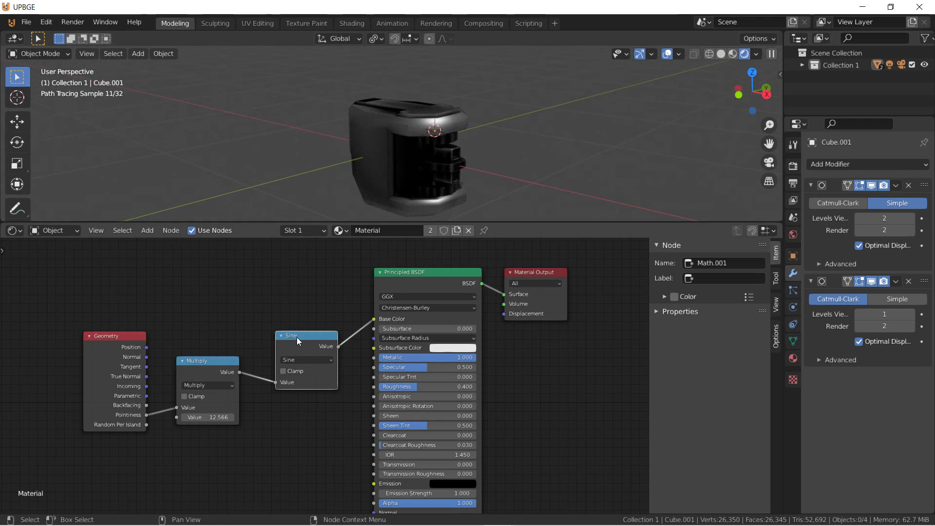
Spread the Geometry, Multiply and Sine nodes out to the left of the Principled BSDF
drag(117, 345, 46, 346)
drag(202, 360, 151, 339)
drag(317, 346, 288, 364)
Open the outer body's mesh for editing at its upper rim, with nothing selected
middle_drag(488, 161, 431, 119)
click(668, 54)
click(378, 116)
key(Tab)
scroll(411, 138, up, 3)
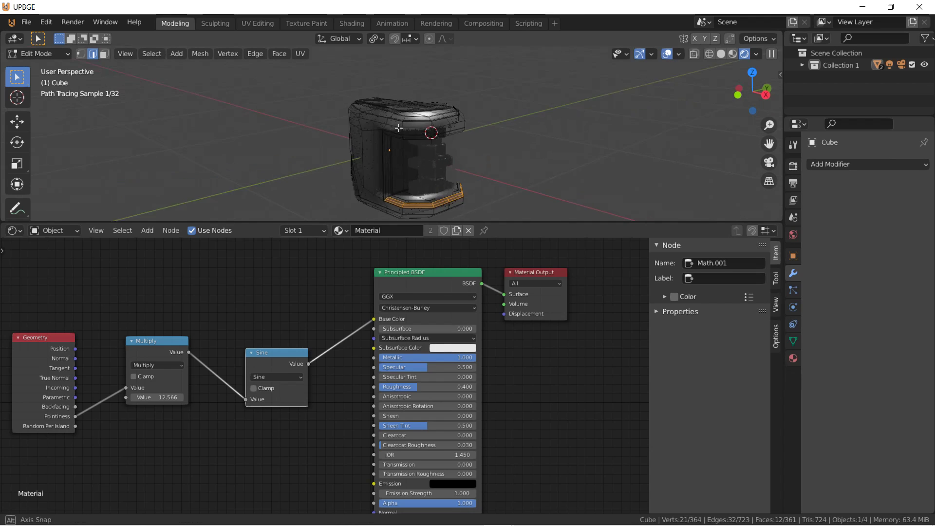
click(103, 53)
middle_drag(399, 122, 392, 123)
scroll(387, 162, up, 5)
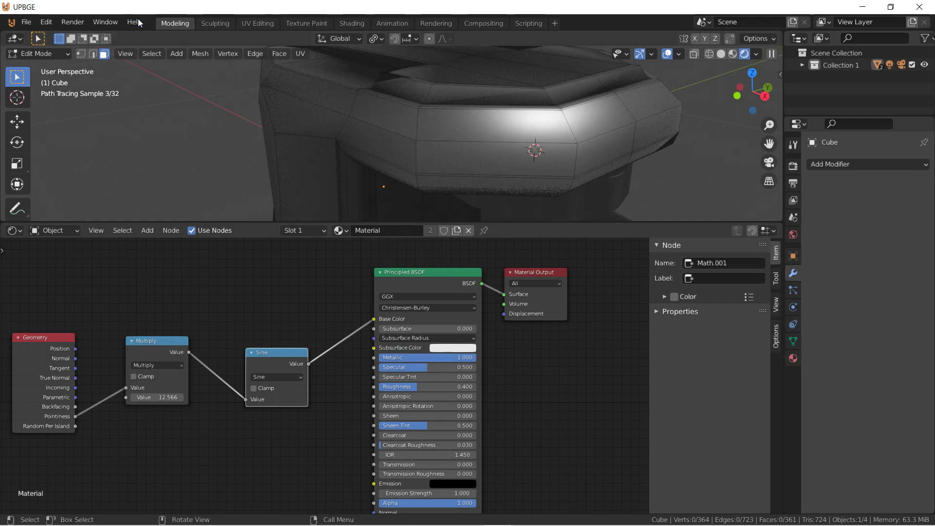
Select the edge ring around the body's upper rim and subdivide it with one cut
click(93, 54)
ctrl+alt+click(418, 120)
middle_drag(528, 181, 418, 144)
key(ctrl+e)
click(417, 142)
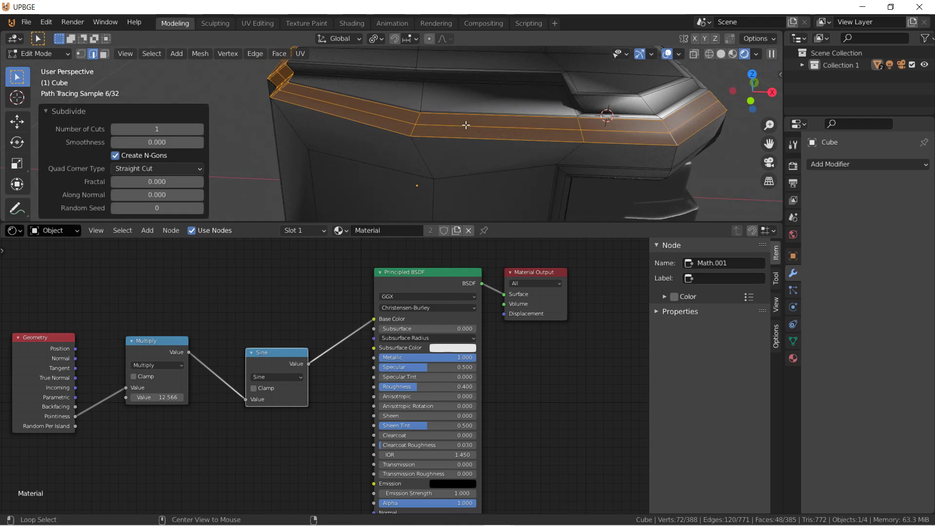
Slide the middle edge loop of the body's upper rim about 0.48 towards the upper edge and leave mesh editing
alt+click(466, 125)
key(ctrl+e)
click(473, 198)
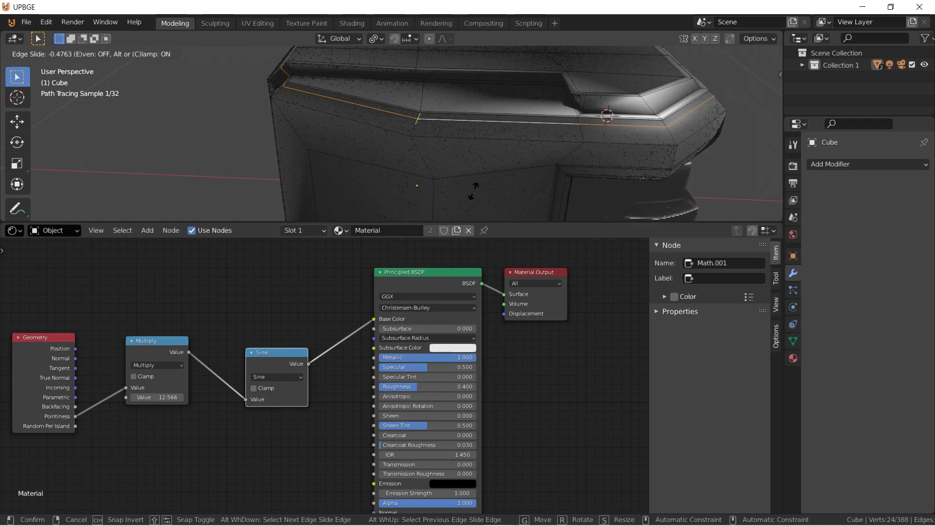
click(474, 186)
key(Tab)
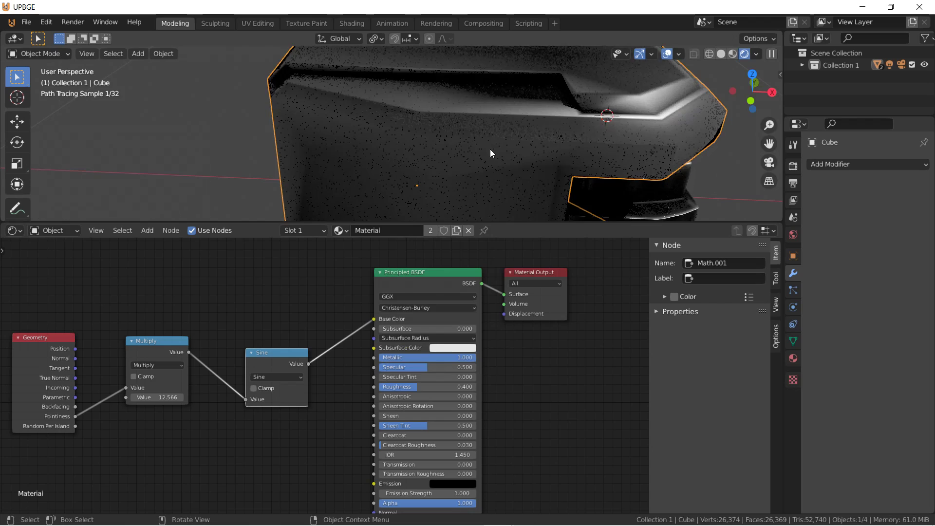
scroll(511, 155, down, 3)
middle_drag(530, 159, 411, 160)
key(alt+a)
Reposition the Geometry and Multiply nodes to the left and change the Sine node's operation to Tangent
middle_drag(245, 458, 370, 454)
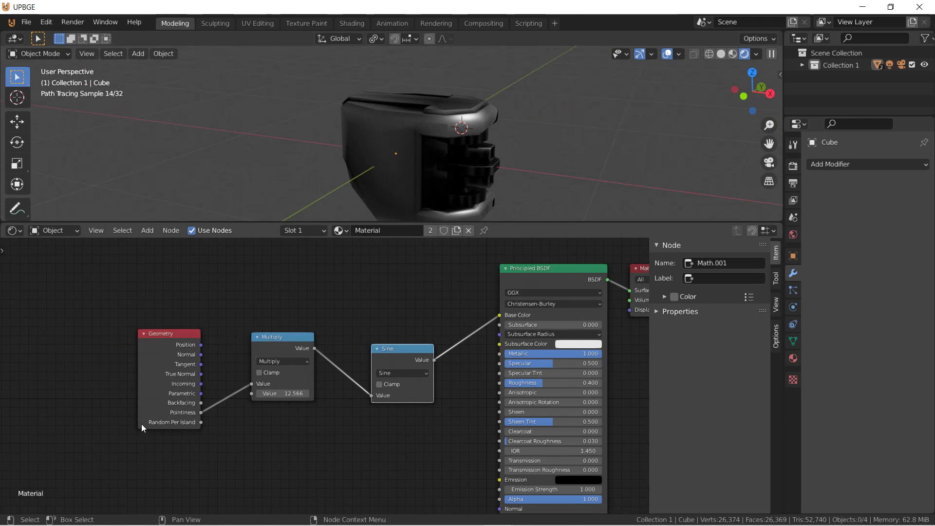
drag(143, 417, 127, 380)
drag(276, 345, 265, 361)
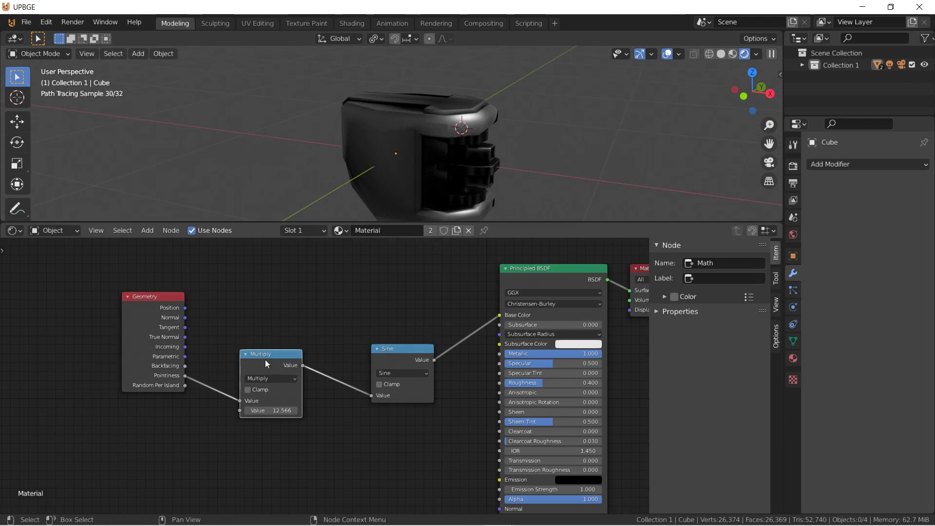
click(379, 373)
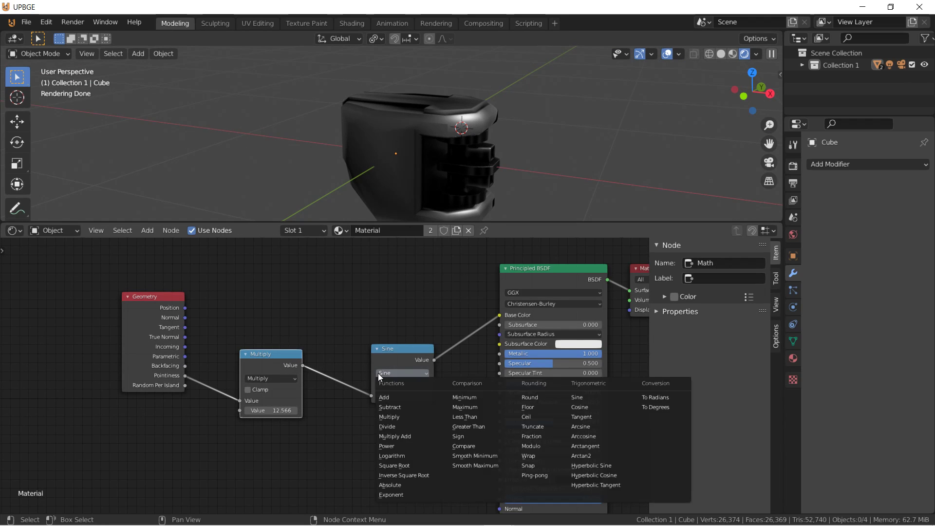
click(592, 417)
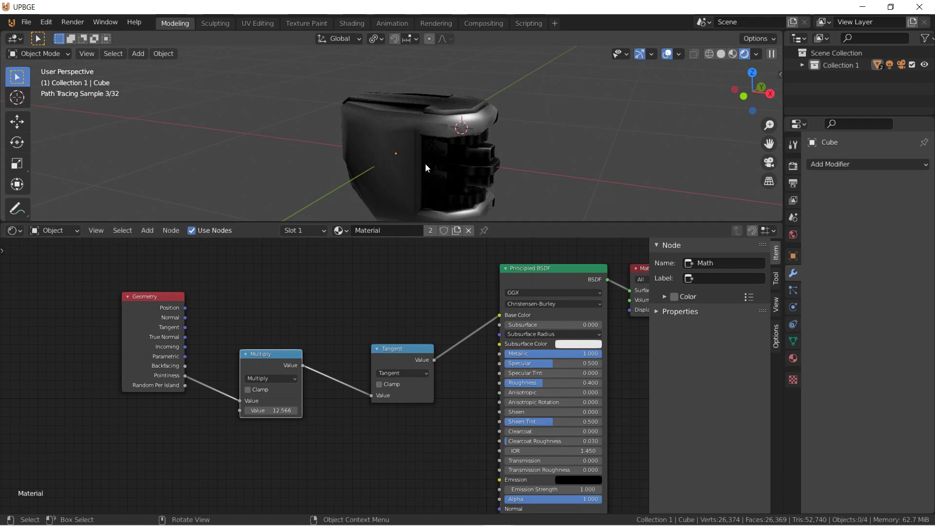
Add a Subdivision Surface modifier to the outer body and set its type to Simple
click(423, 125)
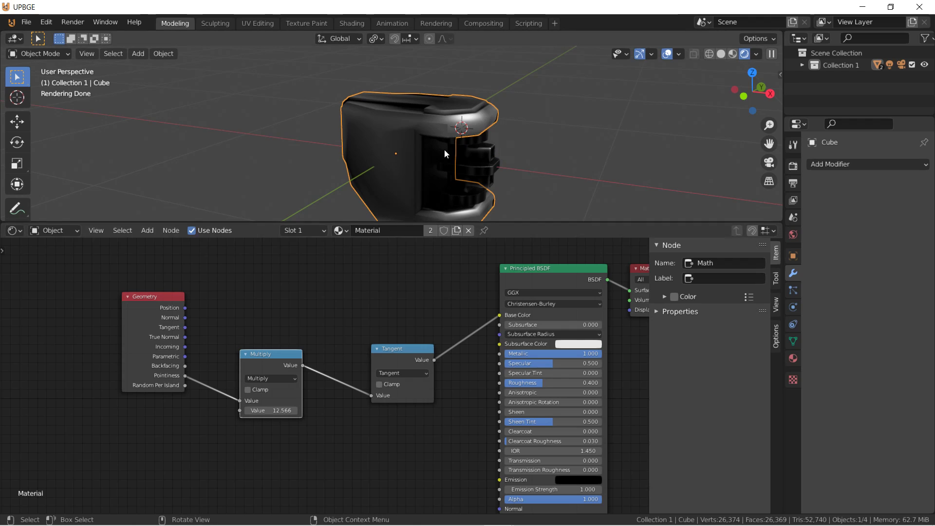
middle_drag(470, 195, 323, 101)
click(337, 140)
middle_drag(337, 140, 364, 174)
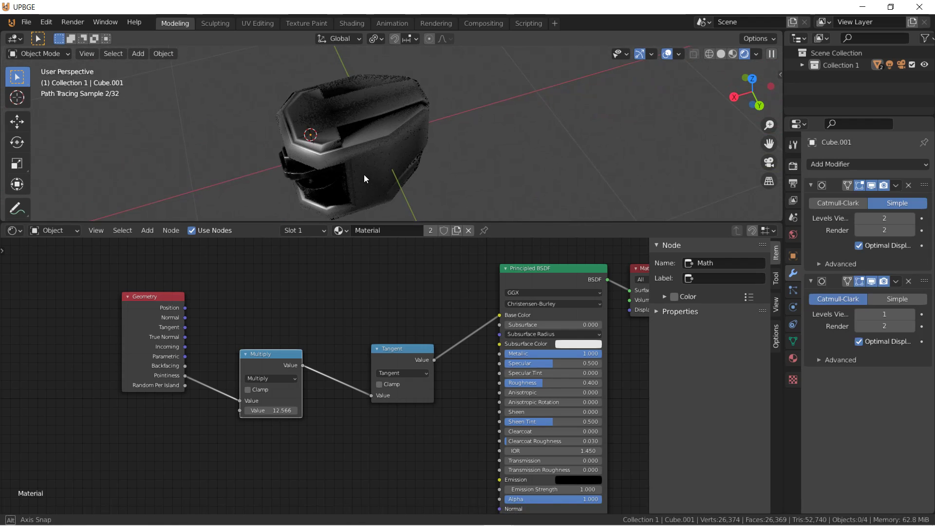
click(368, 155)
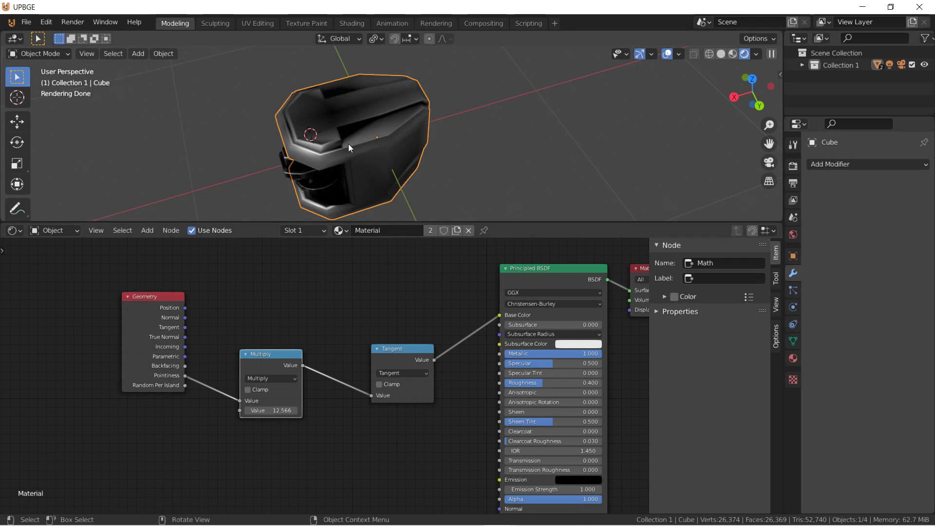
click(315, 184)
click(390, 129)
click(829, 165)
click(699, 369)
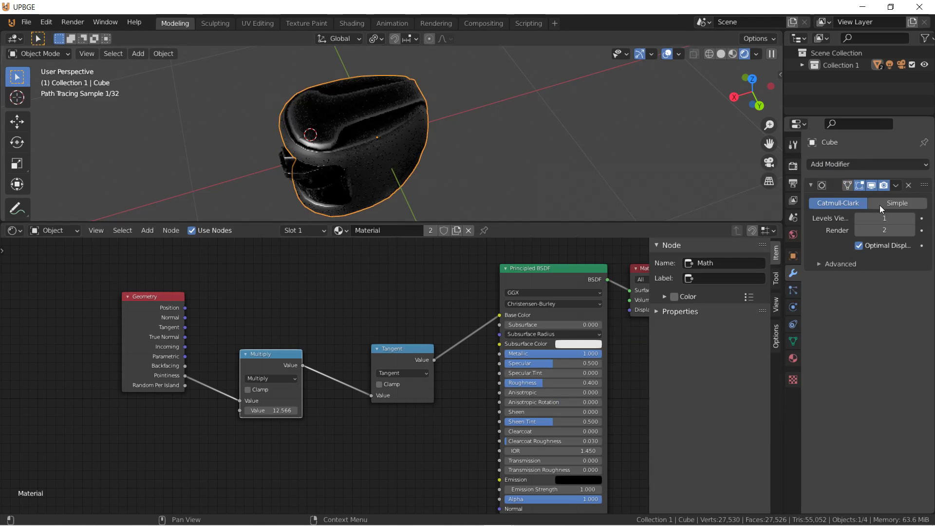
click(885, 199)
Remove both Subdivision Surface modifiers from the column
click(320, 180)
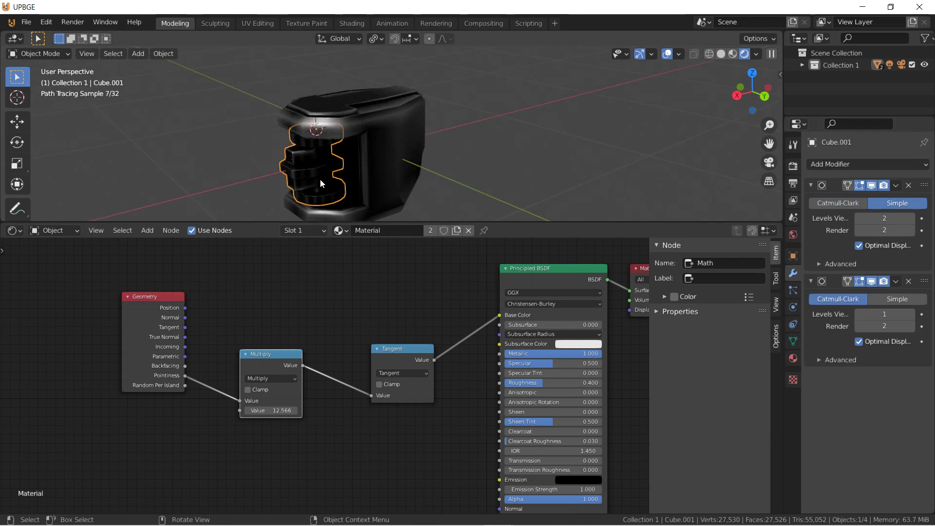
click(908, 185)
click(909, 185)
Duplicate the body's subdivision modifier, set the copy to Catmull-Clark, and set the first modifier's viewport levels to 2
click(369, 98)
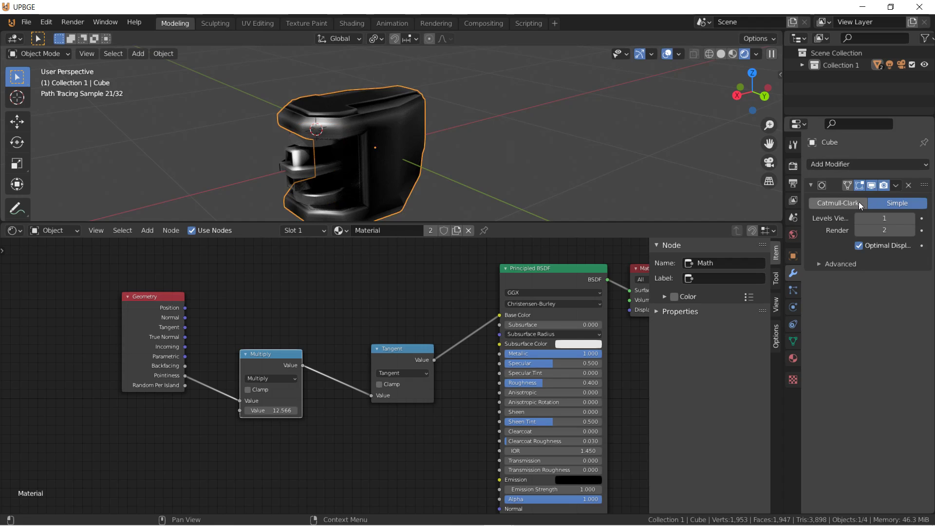
click(898, 186)
click(869, 209)
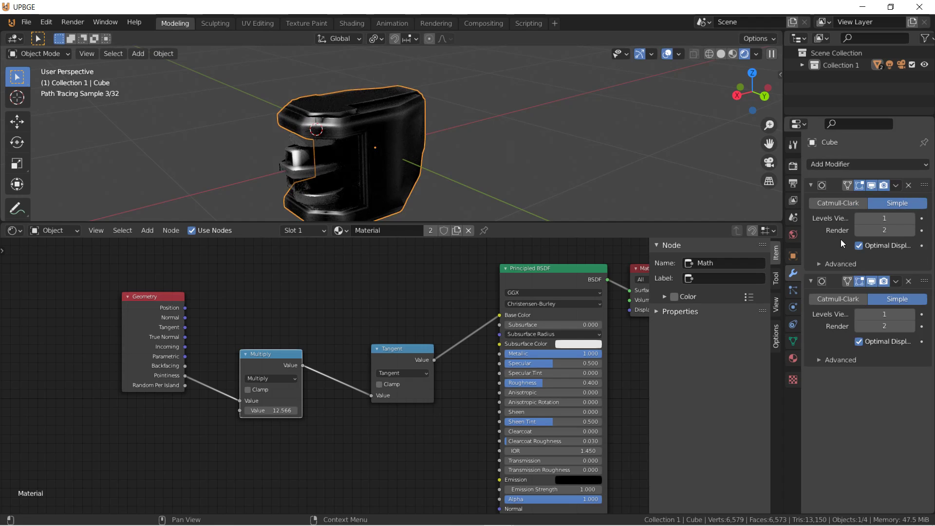
click(841, 298)
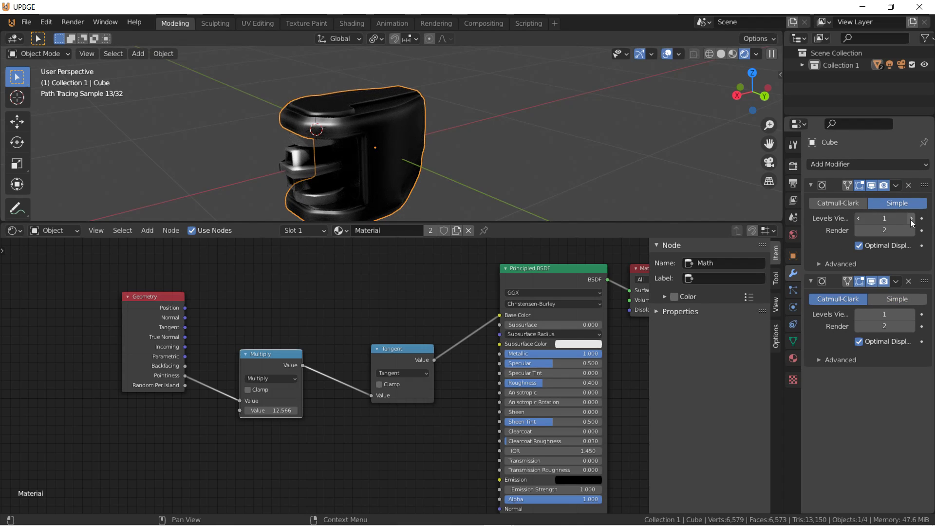
key(ctrl+2)
key(alt+a)
Hide the viewport overlays and enlarge the 3D viewport over the node editor
middle_drag(374, 112, 519, 80)
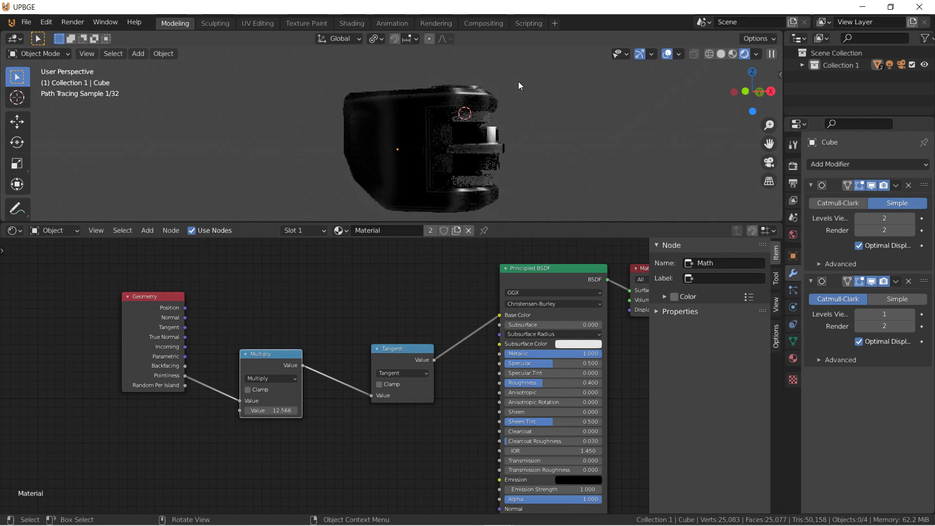
click(666, 53)
drag(410, 225, 402, 368)
middle_drag(395, 238, 344, 245)
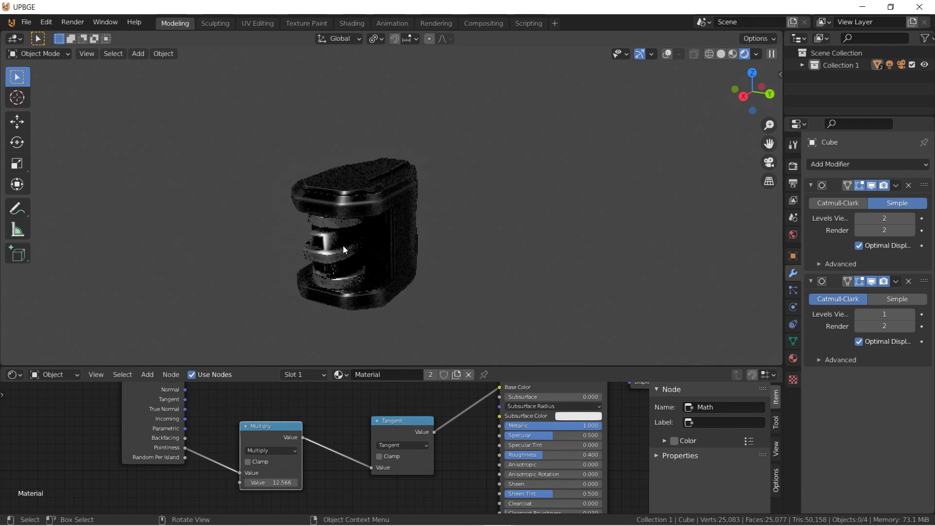
Turn the overlays back on and open the column's mesh for editing
click(344, 260)
key(g)
right_click(329, 264)
scroll(329, 263, up, 2)
key(Tab)
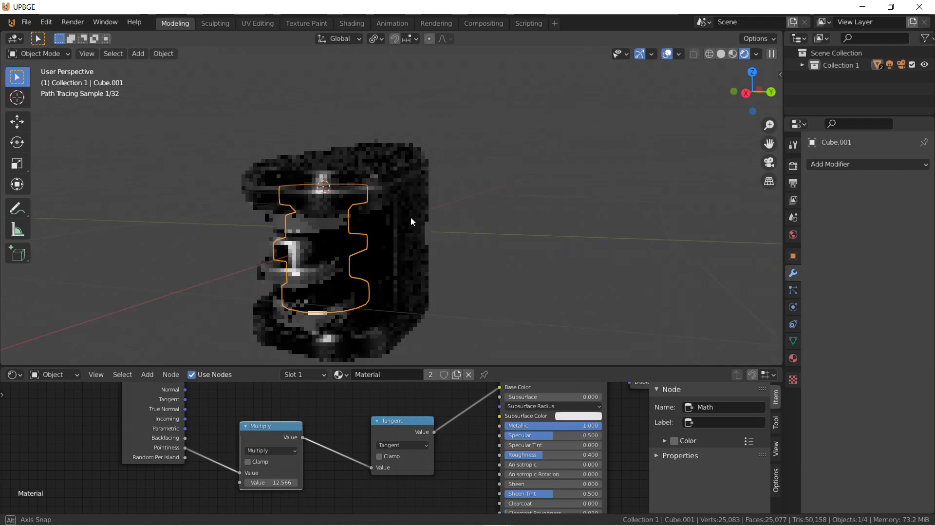
scroll(338, 245, up, 5)
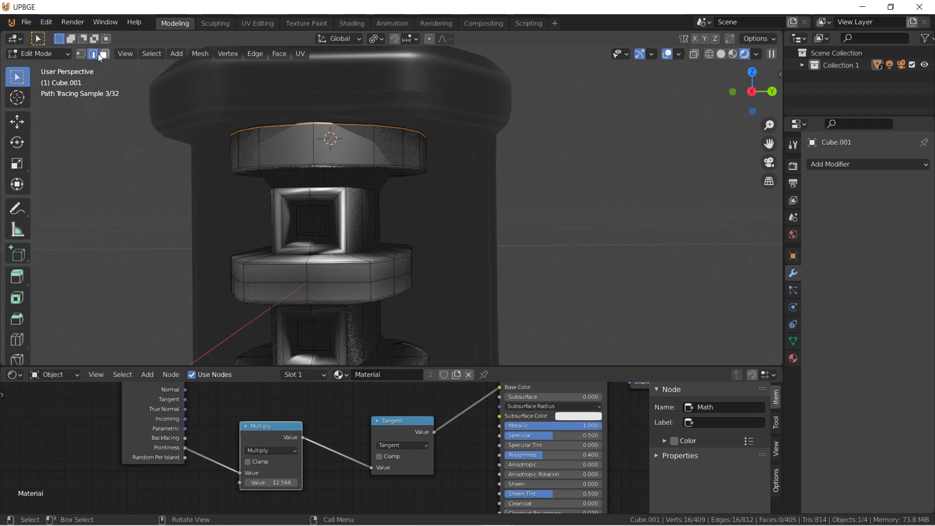
Select the diagonal corner edges of both square recesses in the column together with their connected edge loops
alt+click(288, 242)
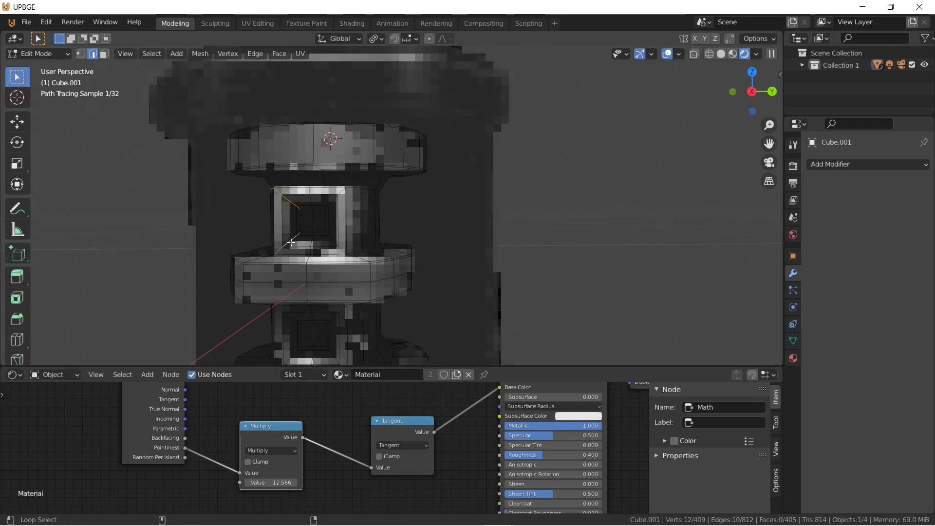
middle_drag(340, 195, 341, 247)
alt+shift+click(316, 235)
alt+shift+click(293, 221)
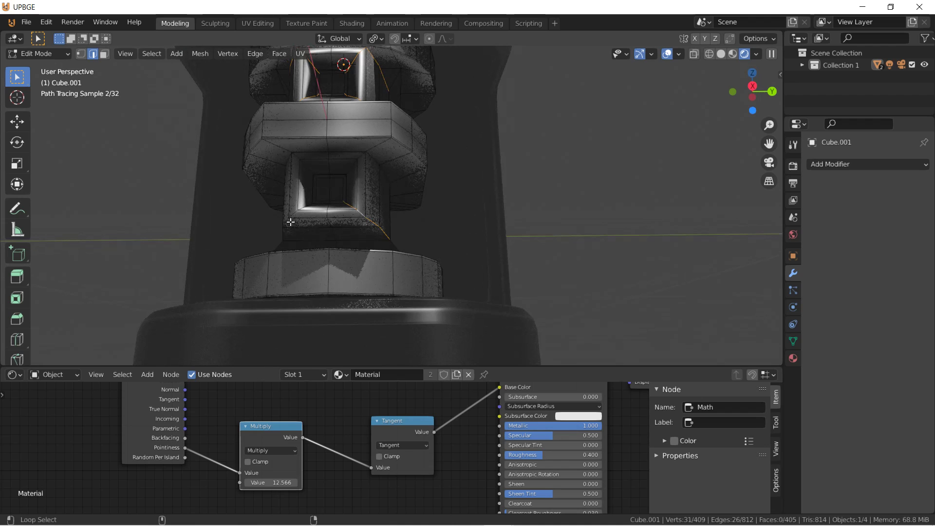
middle_drag(293, 222, 332, 260)
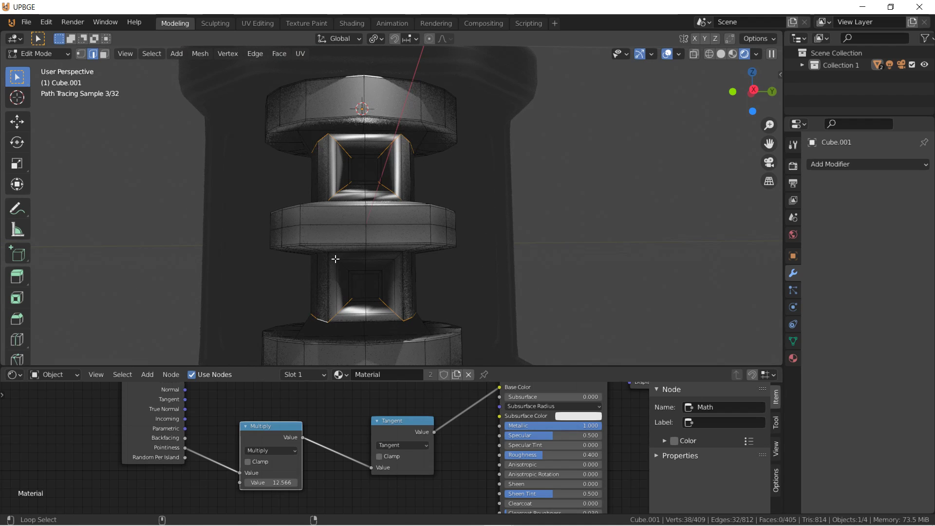
alt+shift+click(341, 274)
alt+shift+click(390, 267)
middle_drag(454, 244, 440, 253)
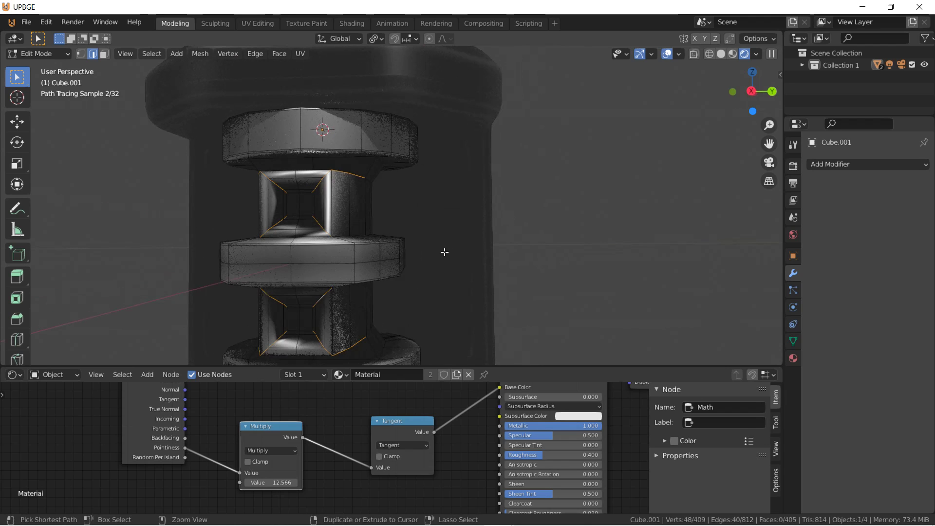
Bevel the selected recess corner edges by about 0.005 m with 3 segments and leave mesh editing
key(ctrl+b)
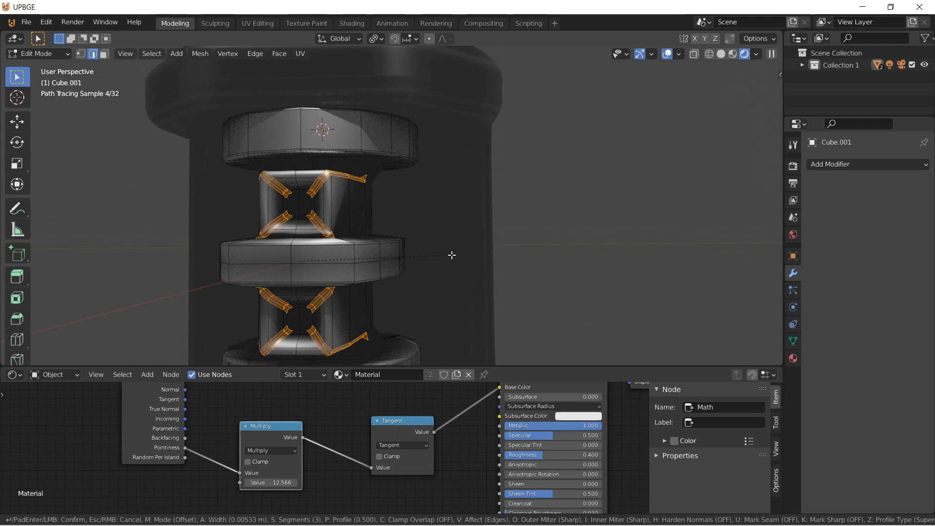
click(452, 256)
key(Tab)
mouse_move(367, 241)
middle_down()
mouse_move(399, 245)
mouse_move(334, 241)
middle_up()
scroll(400, 246, down, 2)
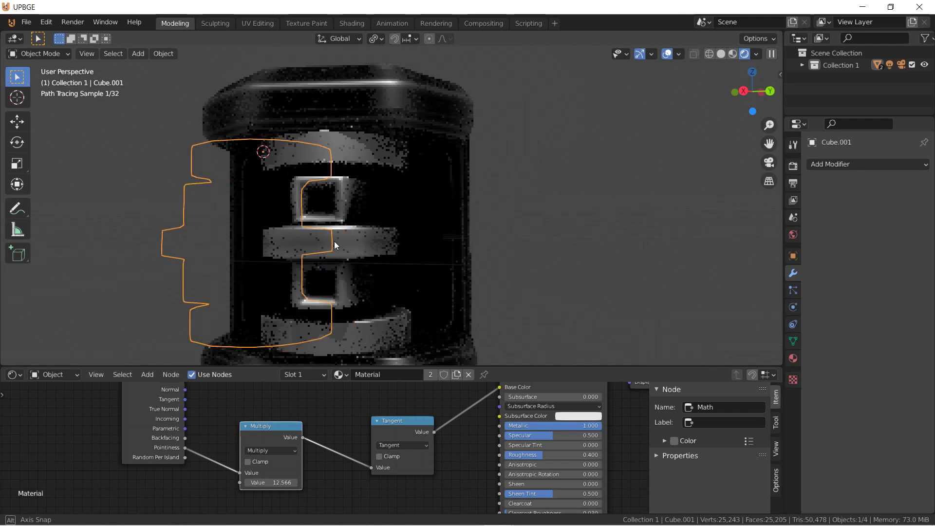
scroll(349, 201, down, 3)
middle_drag(349, 201, 360, 242)
key(alt+a)
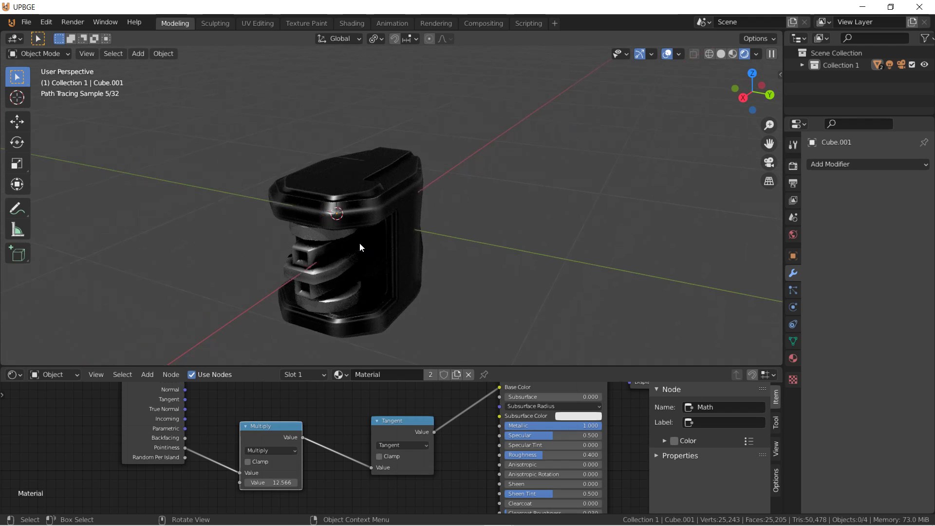
scroll(359, 243, down, 1)
mouse_move(424, 521)
click(348, 521)
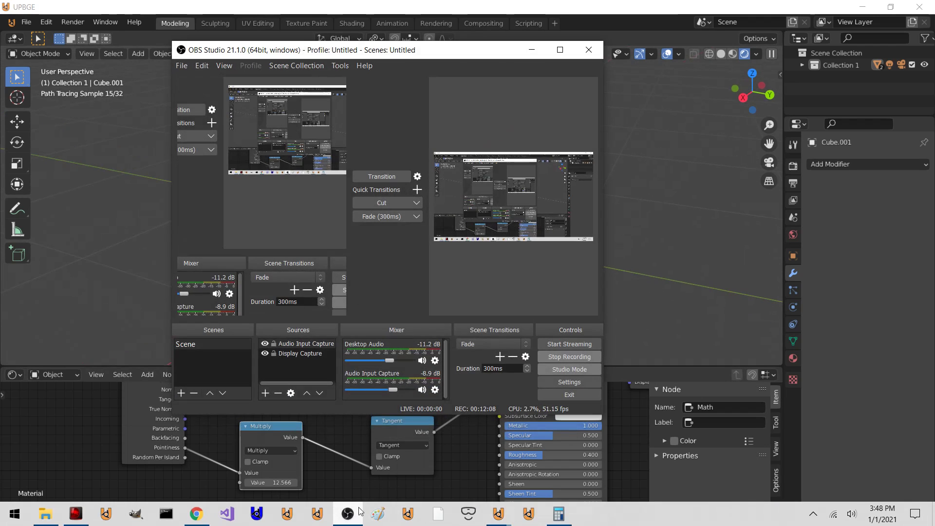
click(340, 1)
middle_drag(379, 236, 361, 235)
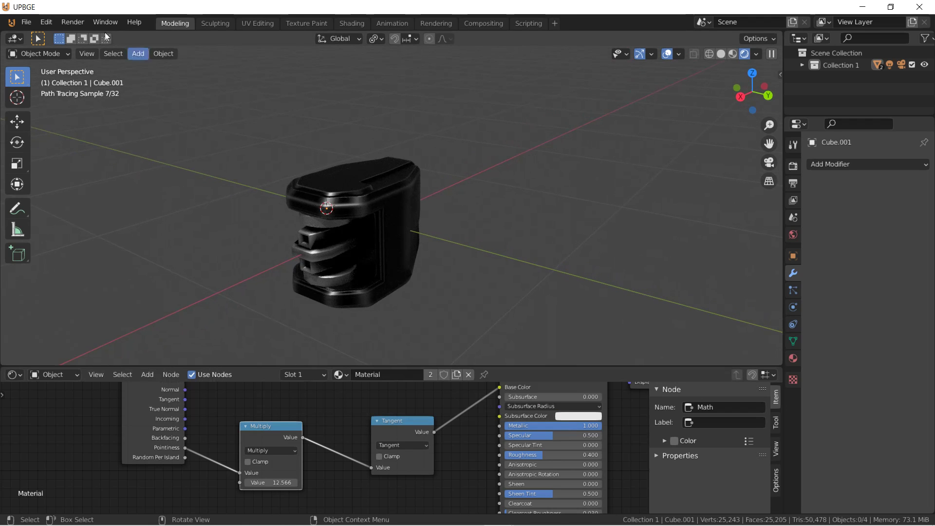
Save the file on drive D: as Wrectified_Head_1_Hi_poly.blend
click(26, 21)
click(48, 119)
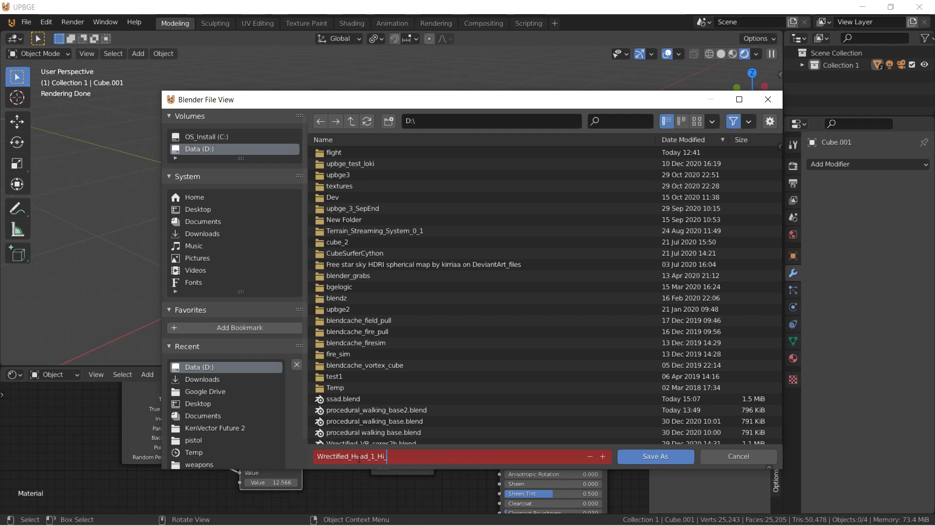
text(y)
key(Return)
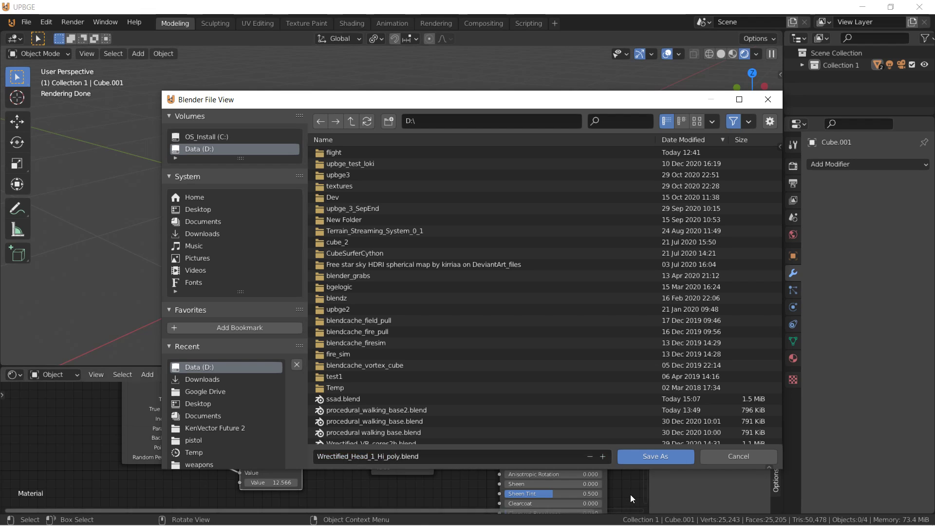
click(638, 458)
scroll(292, 239, up, 2)
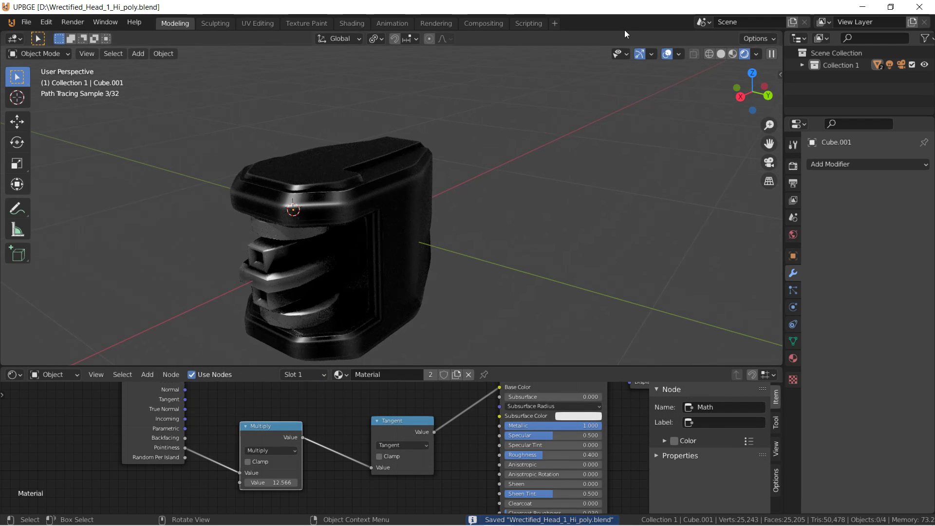
Try swivelling the column about the global Z axis with the viewport overlays hidden
click(668, 54)
scroll(531, 176, down, 2)
key(shift+s)
key(r)
key(z)
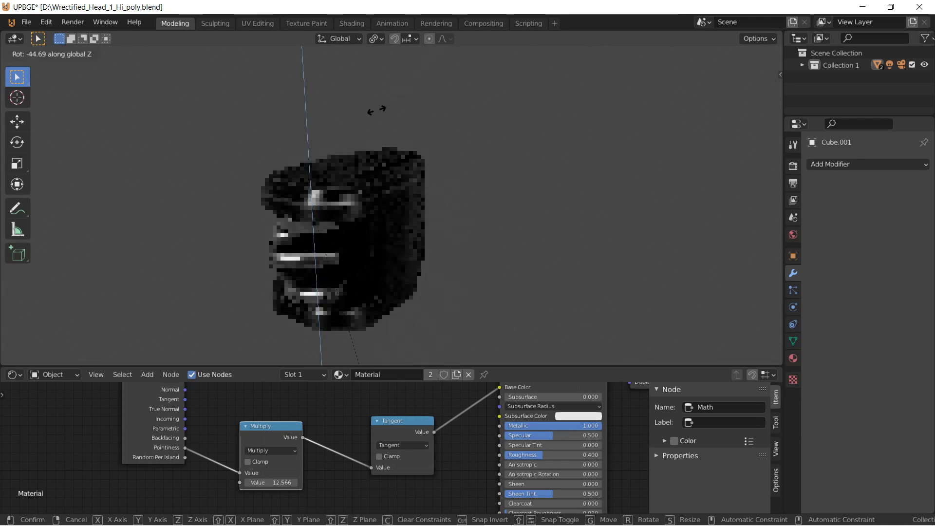
click(340, 256)
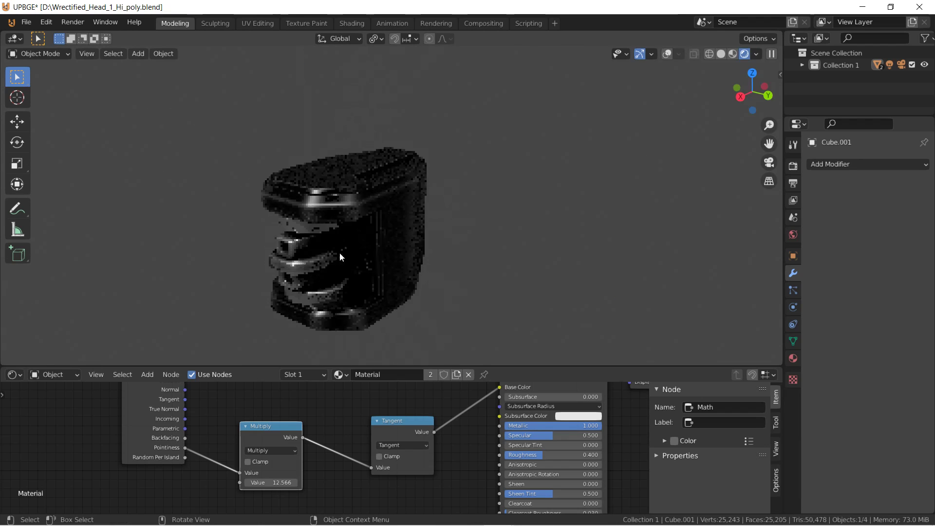
click(669, 53)
Add a Vertex Color node to the material's node tree, in the free space below the Geometry node
scroll(280, 457, down, 4)
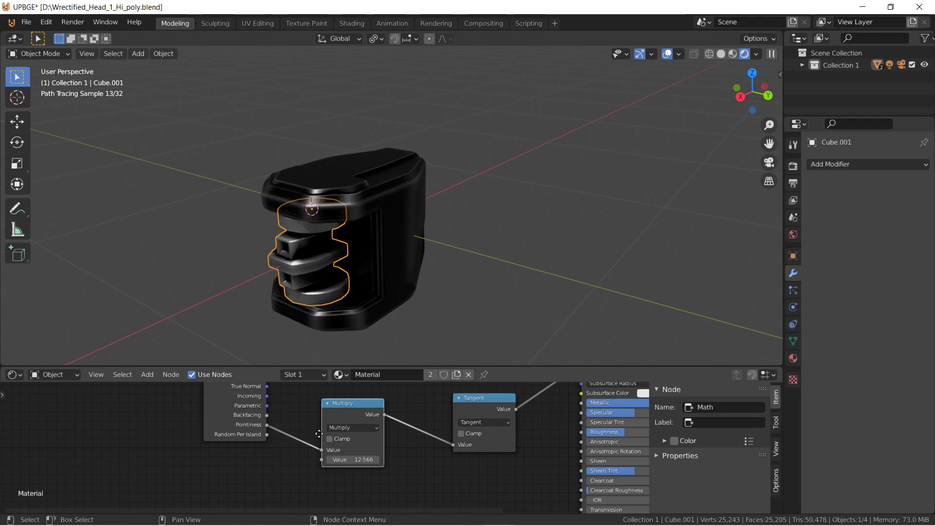
click(146, 374)
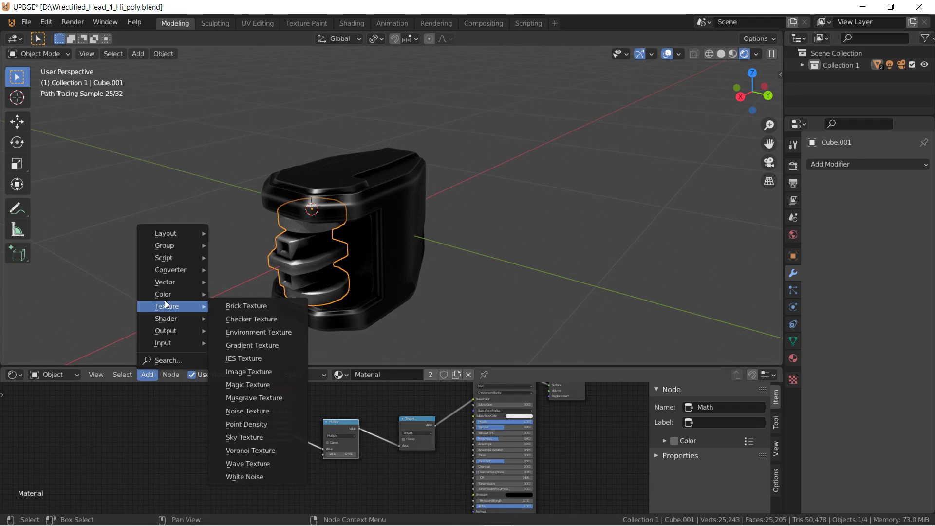
mouse_move(168, 341)
click(254, 316)
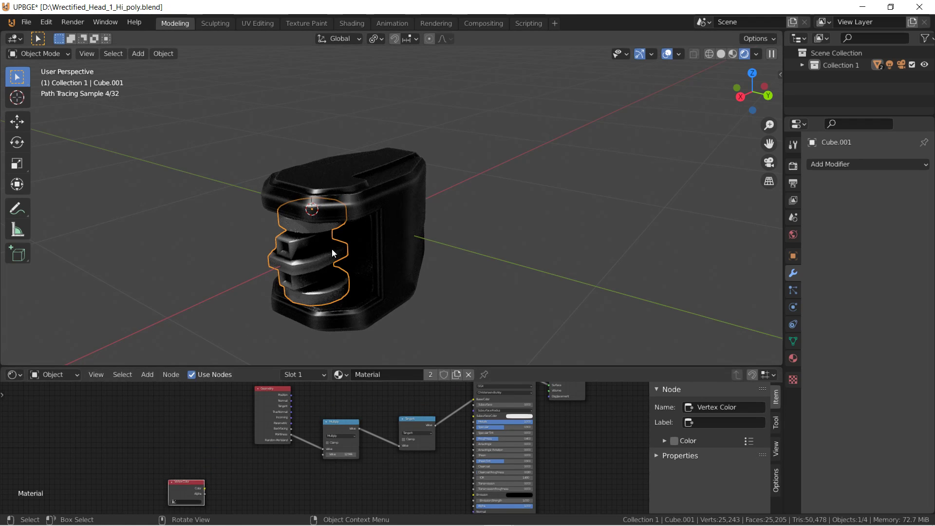
Select the inner faces of the column's two square recesses in face mode and switch the column to Vertex Paint
click(39, 54)
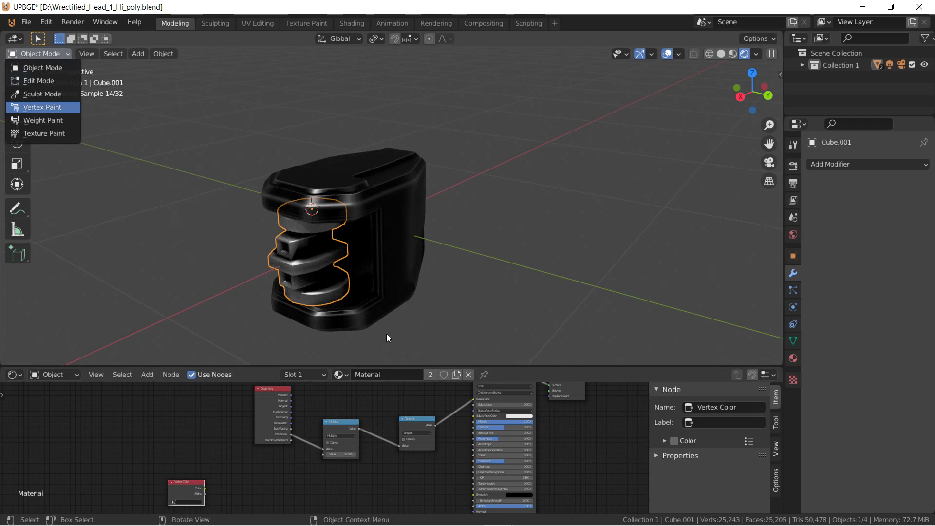
key(Return)
key(Tab)
middle_drag(278, 228, 310, 199)
scroll(311, 204, up, 5)
click(253, 195)
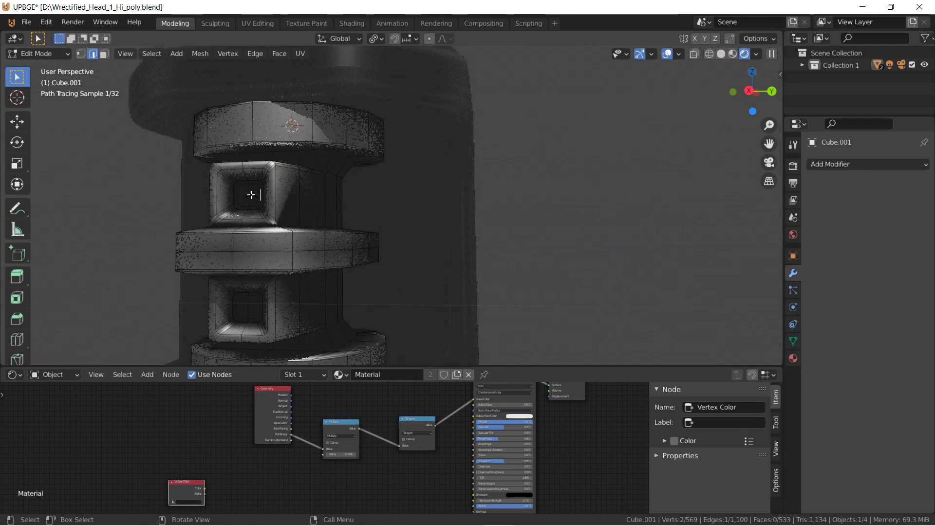
key(3)
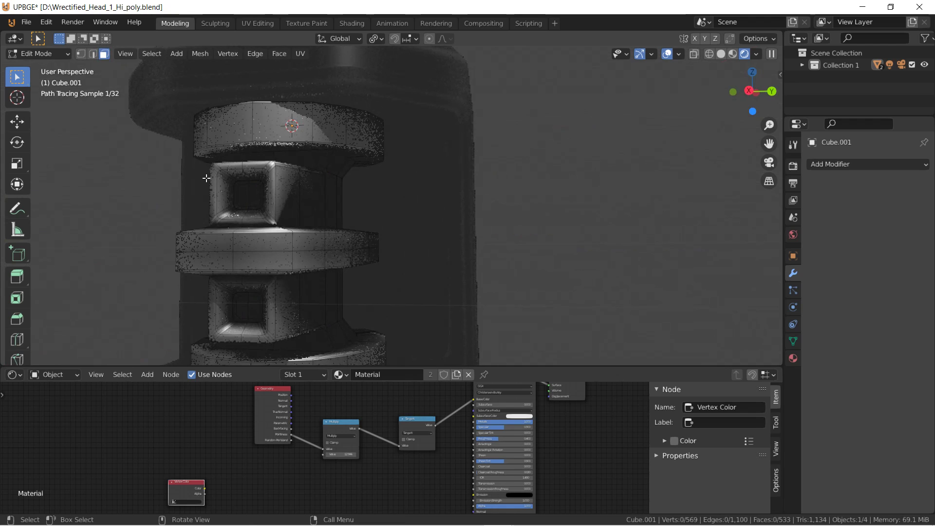
click(245, 197)
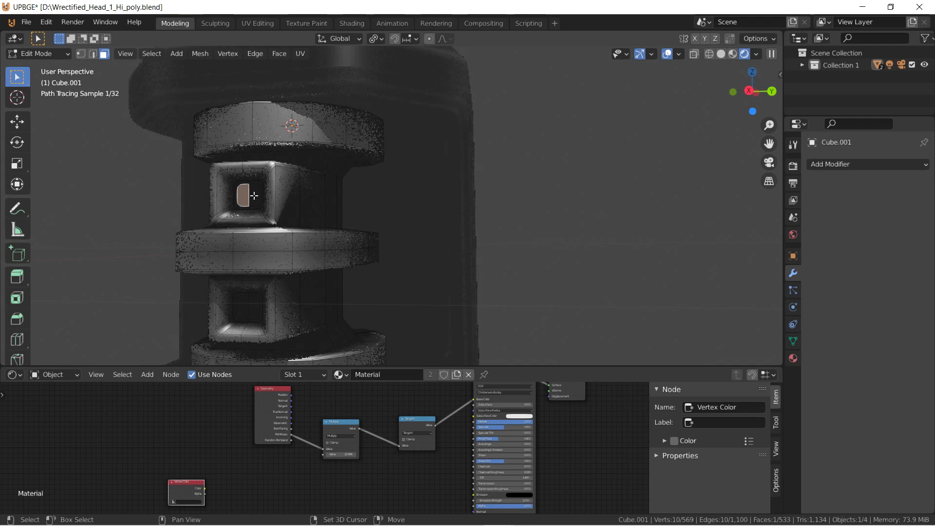
shift+click(244, 308)
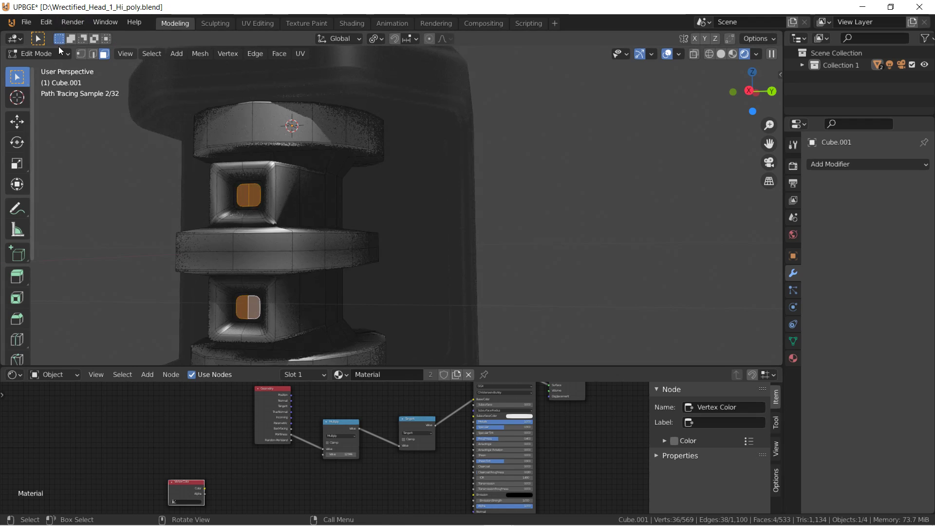
click(39, 54)
click(29, 107)
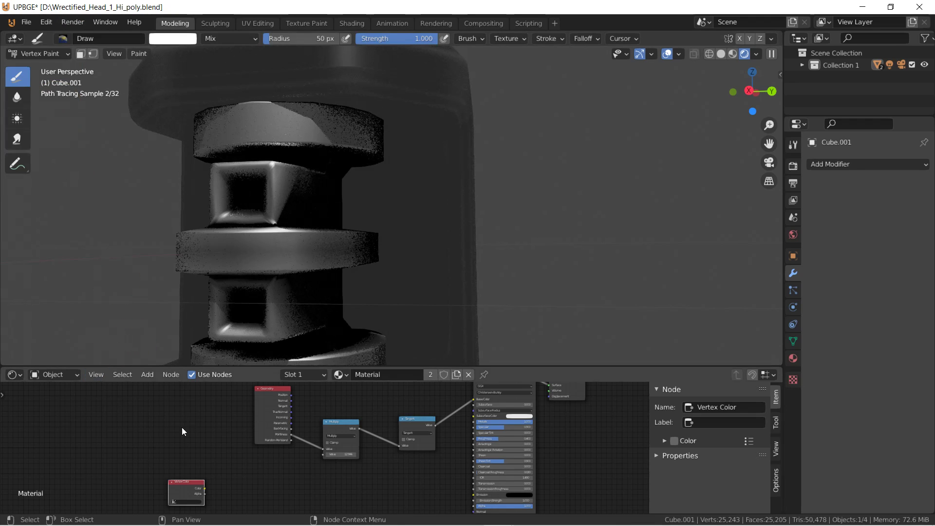
Enable the face-selection paint mask and set the brush colour to black
click(80, 53)
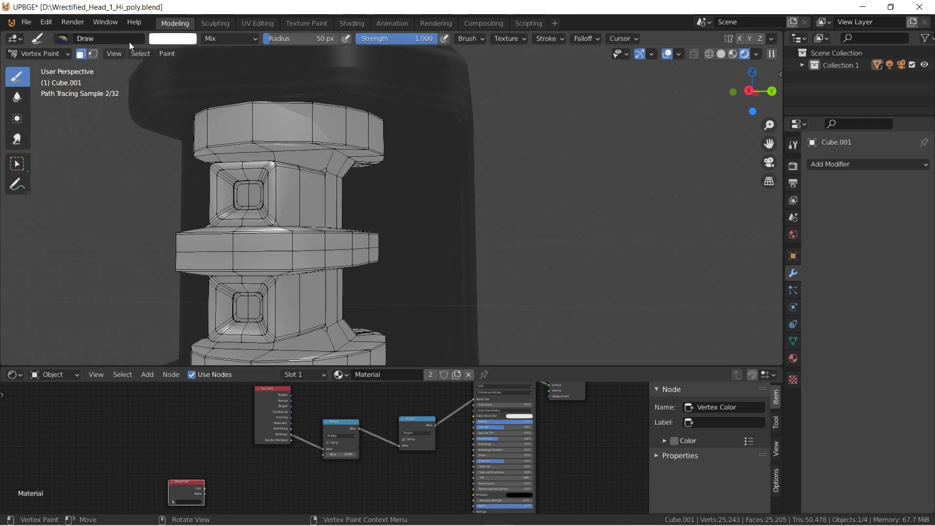
click(172, 39)
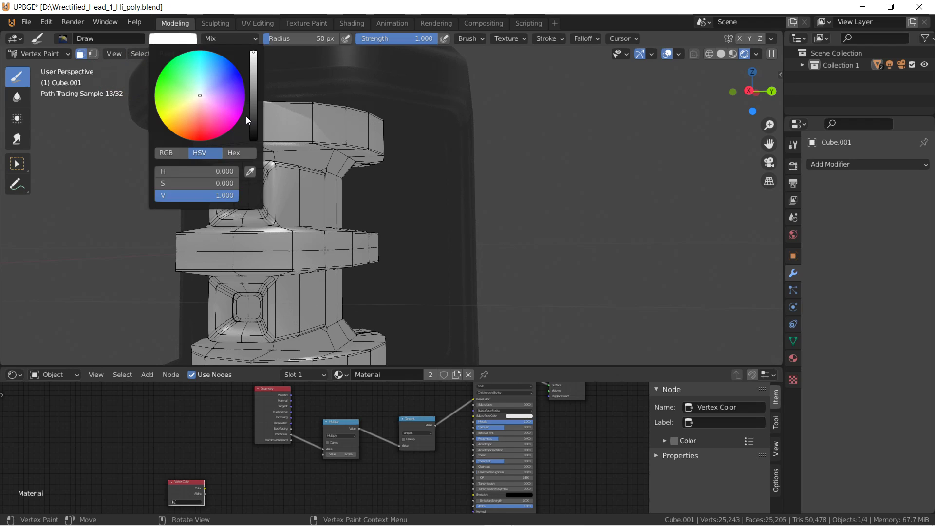
click(253, 139)
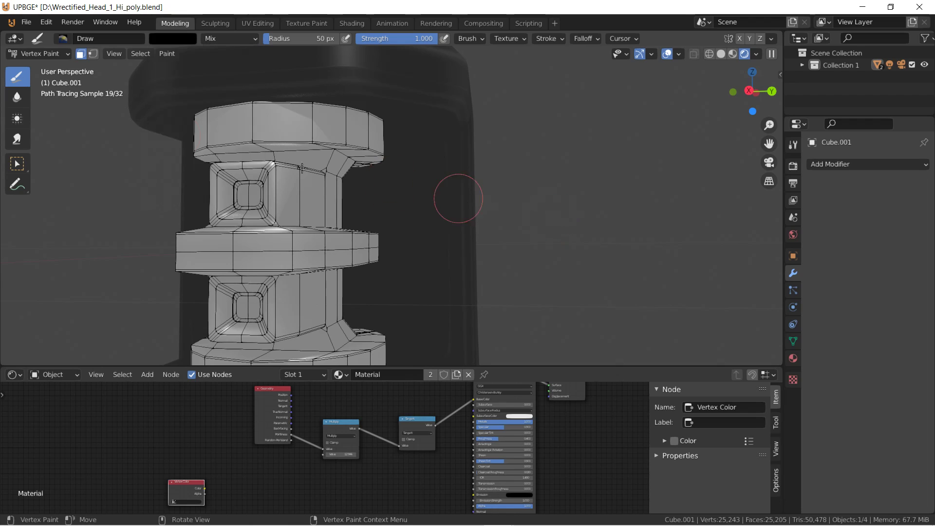
Reselect the inner faces of both square recesses, invert the selection, and return to Vertex Paint
key(Tab)
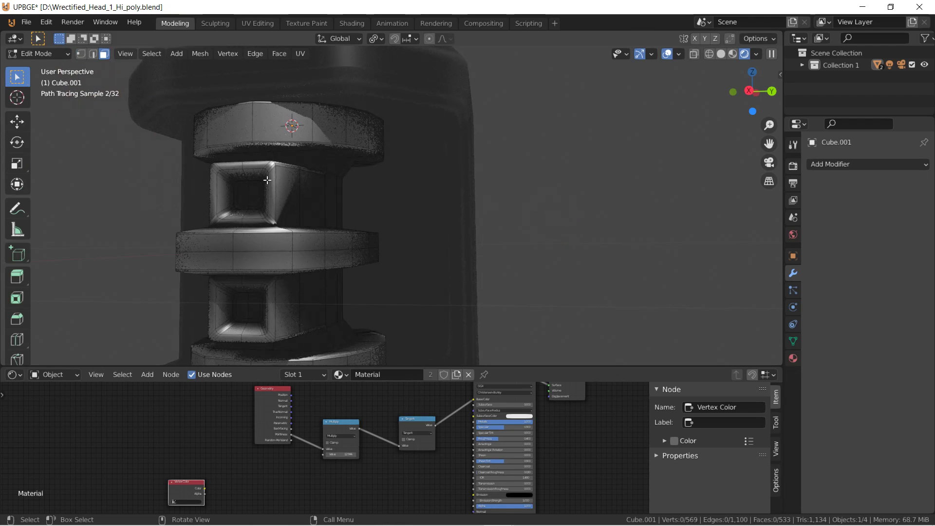
click(250, 195)
shift+click(246, 195)
shift+click(246, 307)
shift+click(253, 306)
key(ctrl+i)
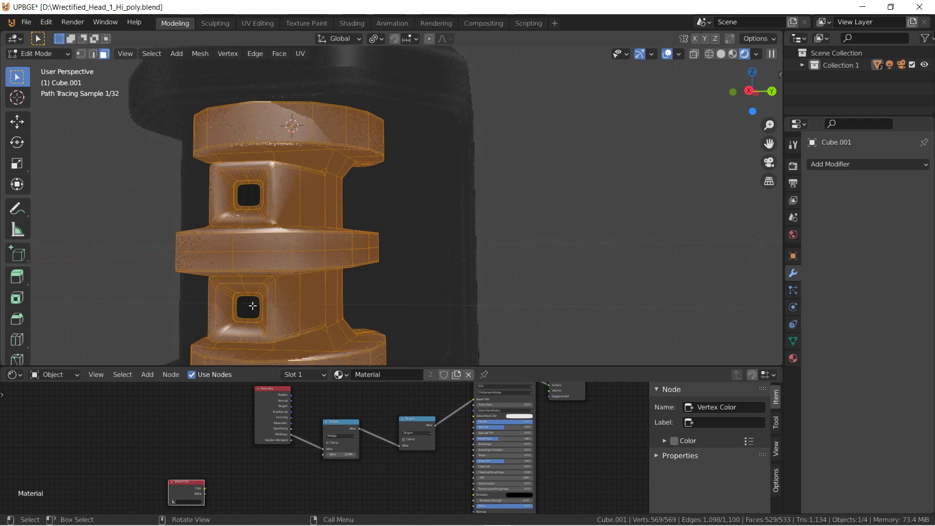
click(39, 53)
click(43, 107)
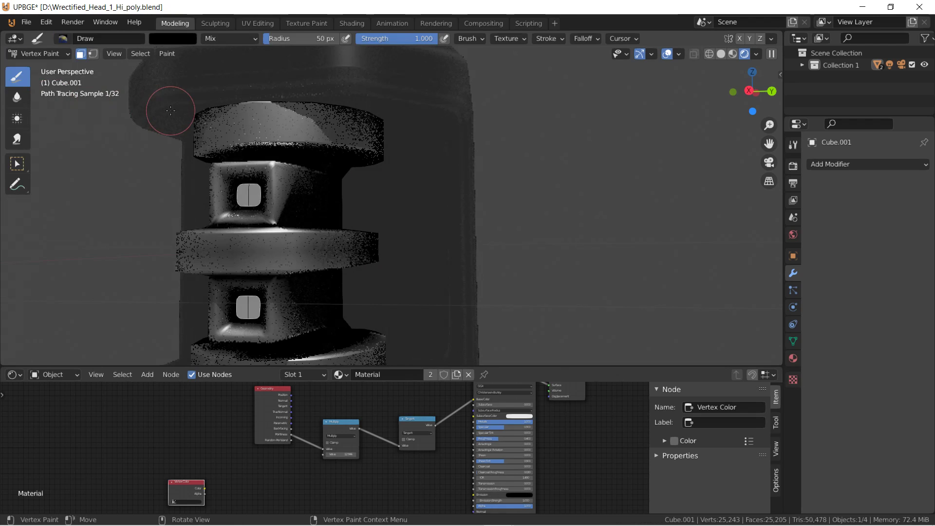
Enlarge the brush radius to 207 px and paint the column's selected faces black
scroll(333, 202, down, 5)
mouse_move(353, 240)
mouse_down()
mouse_move(320, 163)
mouse_move(377, 128)
mouse_move(287, 272)
mouse_move(345, 206)
mouse_up()
key(f)
click(446, 205)
mouse_move(350, 278)
mouse_down()
mouse_move(289, 116)
mouse_move(328, 185)
mouse_up()
mouse_move(330, 184)
middle_down()
mouse_move(308, 209)
mouse_move(313, 296)
mouse_move(409, 288)
mouse_move(501, 156)
mouse_move(366, 219)
mouse_move(361, 165)
mouse_move(380, 158)
mouse_move(357, 248)
mouse_move(411, 159)
mouse_move(356, 83)
mouse_move(375, 241)
middle_up()
scroll(366, 258, up, 5)
Invert the face selection so only the inner recess faces are selected, and go back to Vertex Paint
key(Tab)
scroll(374, 251, down, 1)
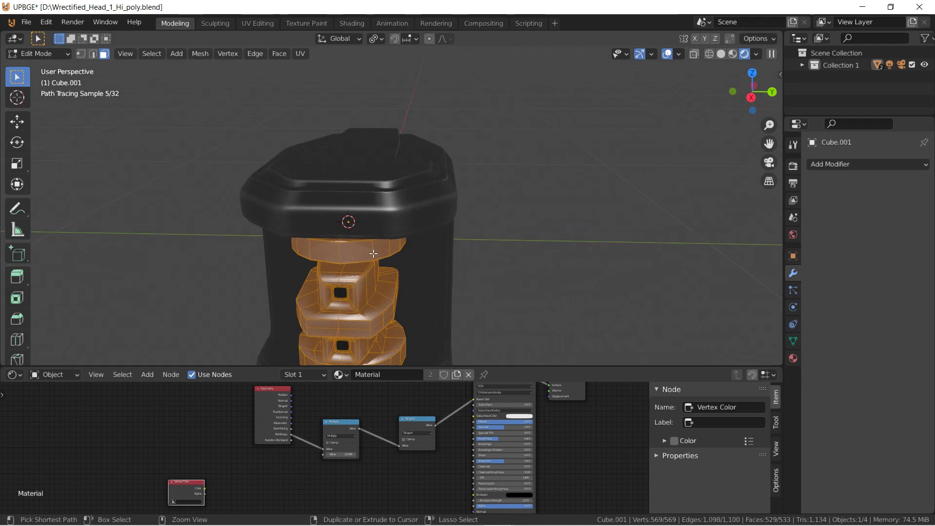
key(ctrl+i)
click(32, 51)
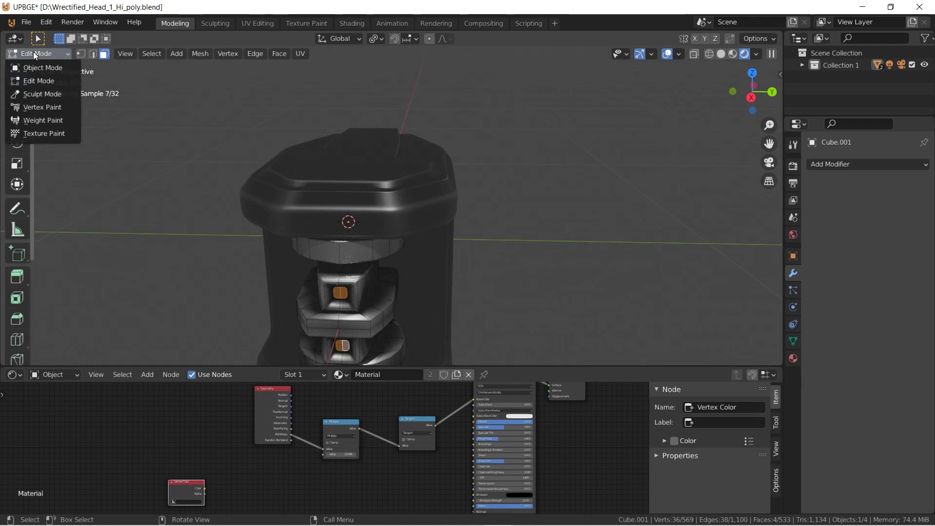
click(42, 107)
Set the paint colour for the selected recess faces to pure red, with the R value at 1
click(181, 39)
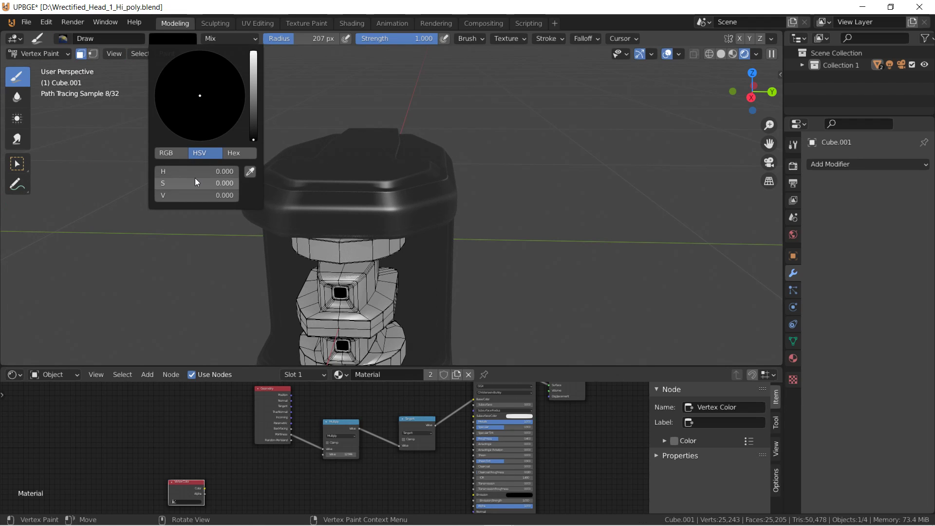
click(168, 154)
text(1)
key(Return)
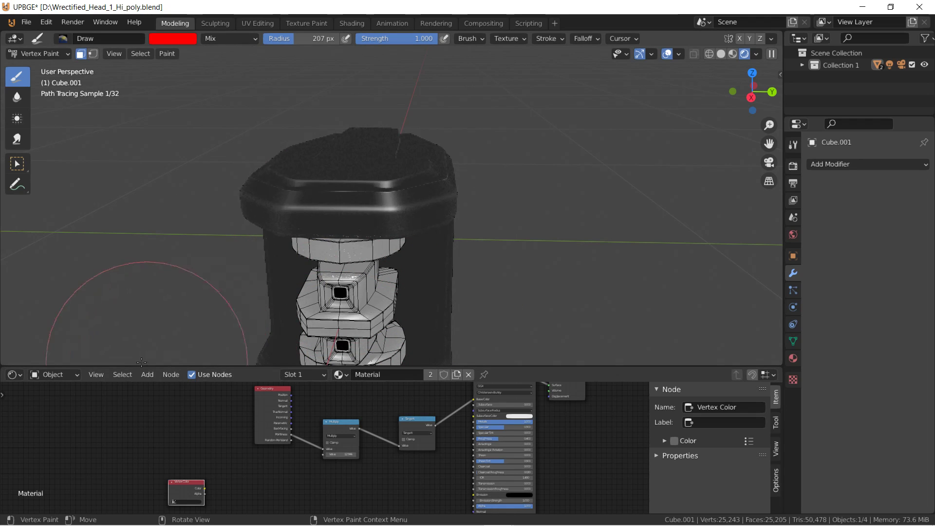
click(54, 374)
click(63, 388)
Assign the Col colour layer to the Vertex Color node
scroll(285, 429, up, 3)
middle_drag(168, 481, 163, 428)
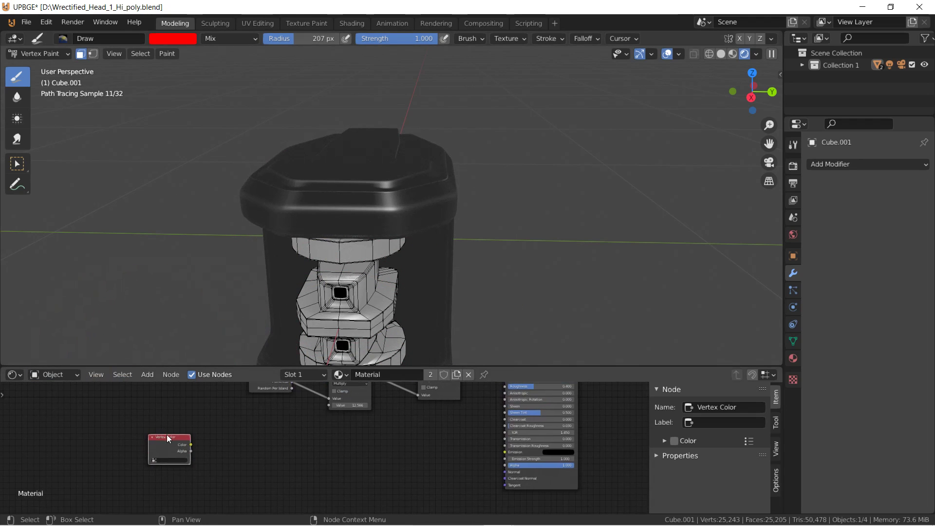
click(163, 400)
Add a Vector Math node and connect the Vertex Color node's Color output to its first vector input
click(147, 375)
mouse_move(184, 271)
right_click(261, 362)
click(147, 375)
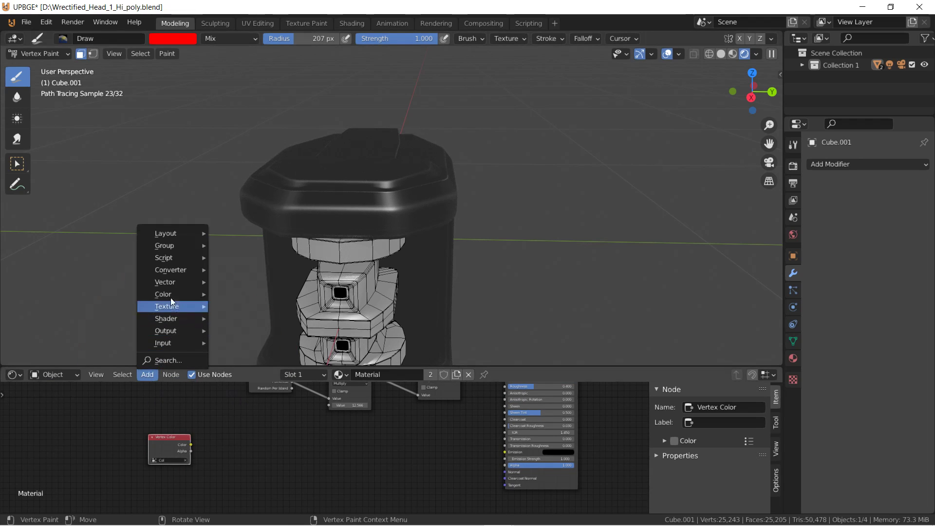
click(253, 426)
click(275, 418)
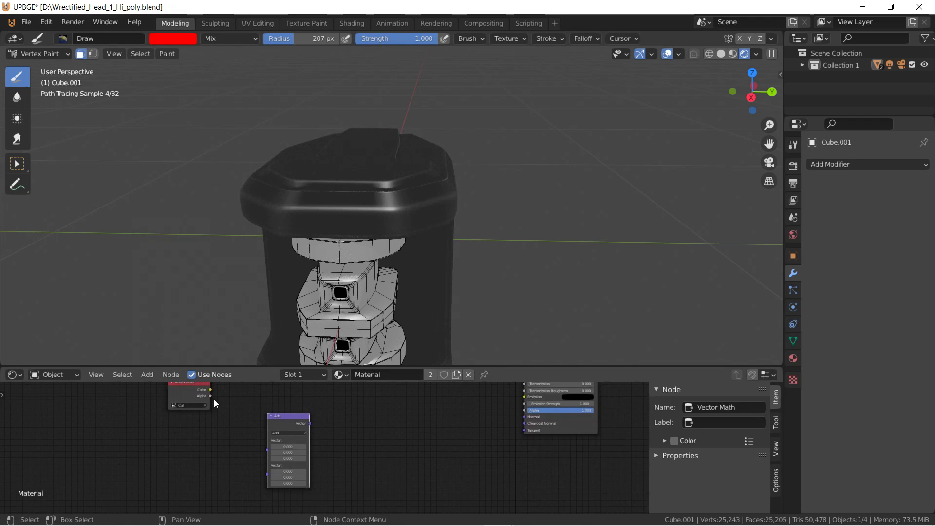
drag(215, 390, 272, 451)
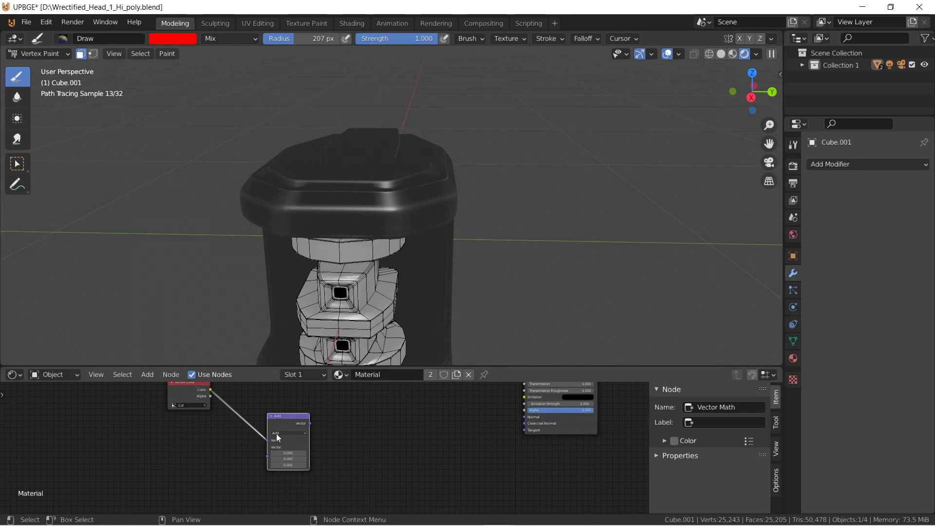
Set the Vector Math node to Distance and the first component of its second vector to 1
click(279, 434)
click(297, 374)
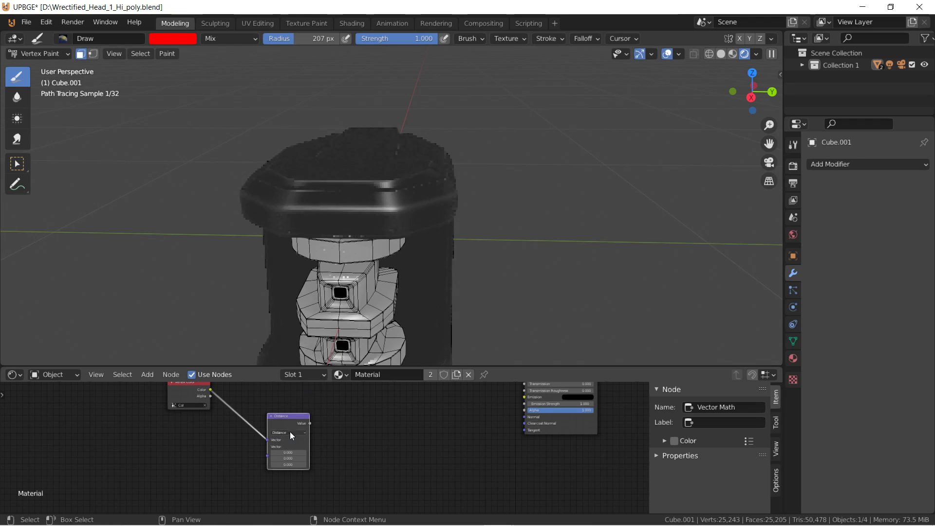
click(283, 453)
text(1)
key(Return)
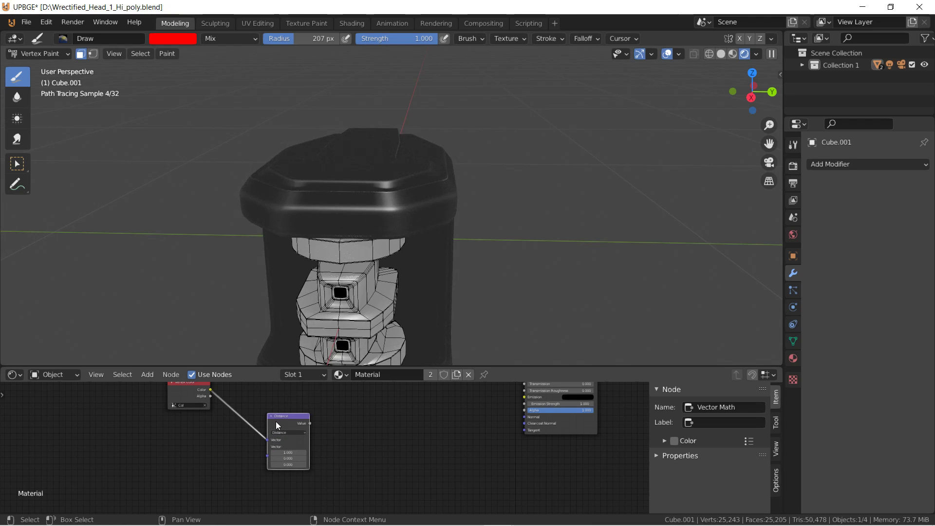
Duplicate the existing Tangent math node beside the Distance node and feed the Distance value into the copy
scroll(448, 445, down, 7)
middle_drag(451, 432, 327, 422)
click(364, 408)
key(shift+d)
click(319, 462)
scroll(275, 434, up, 2)
drag(266, 416, 315, 418)
Change the duplicated math node's operation to Less Than with a threshold of 0.1
click(333, 404)
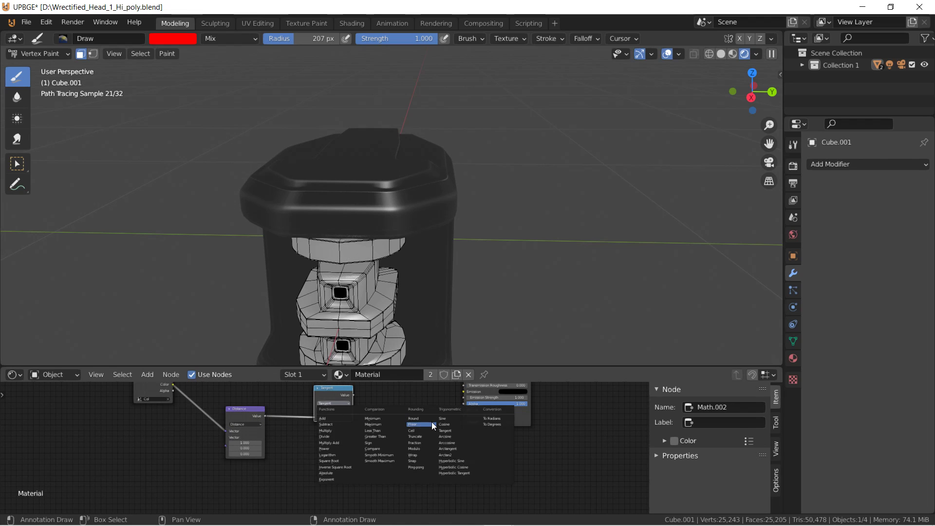
click(373, 430)
click(340, 423)
text(1)
key(Return)
click(340, 423)
text(.1)
key(Return)
Move the Less Than node next to the Distance node and connect its value to the Principled BSDF's Emission input
drag(343, 397, 320, 421)
scroll(319, 421, down, 1)
middle_drag(320, 421, 306, 450)
drag(312, 447, 428, 425)
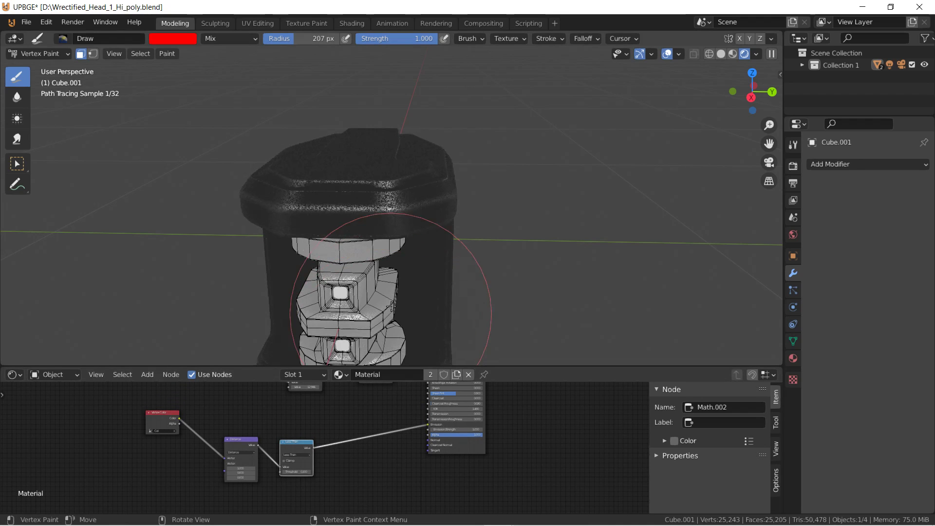
Switch the column back to Object Mode and check the glowing recess faces from an angle
click(39, 54)
click(40, 67)
scroll(371, 268, down, 3)
middle_drag(371, 268, 341, 260)
Add an Object Info node in the free space below the Vertex Color node
click(145, 374)
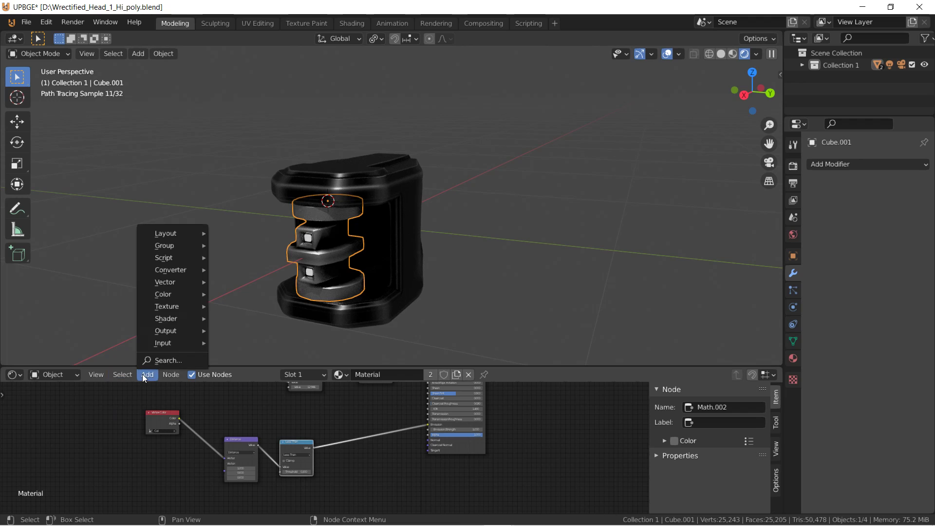
mouse_move(174, 344)
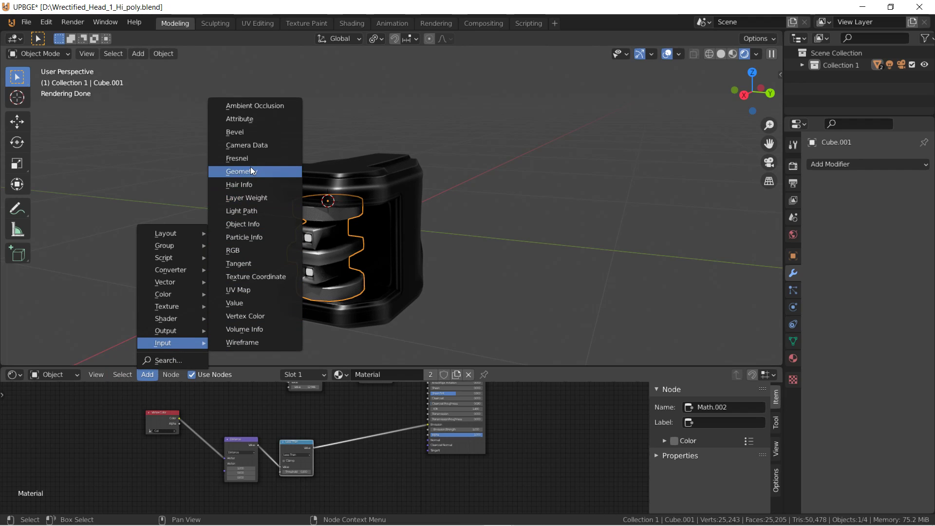
click(242, 224)
click(169, 468)
scroll(160, 443, up, 1)
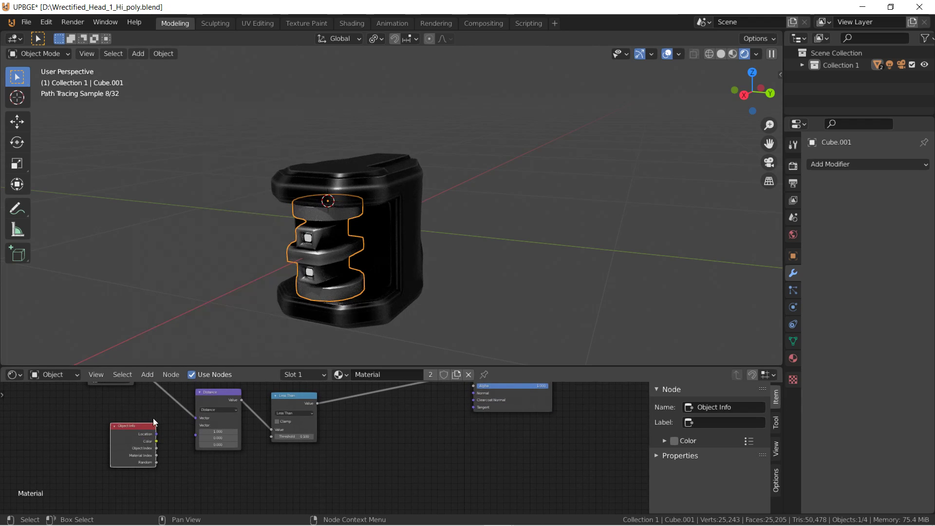
Insert a MixRGB node on the link between the Less Than node and the Emission input
click(147, 374)
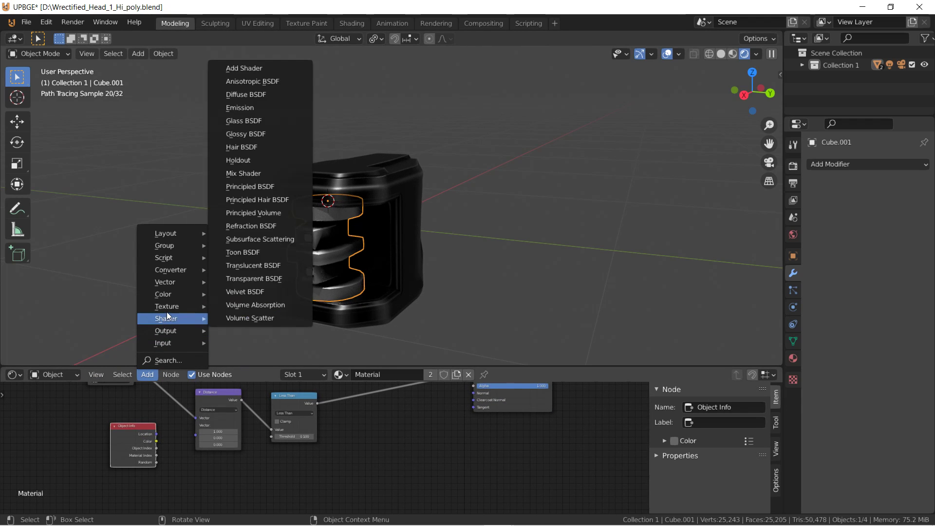
mouse_move(169, 294)
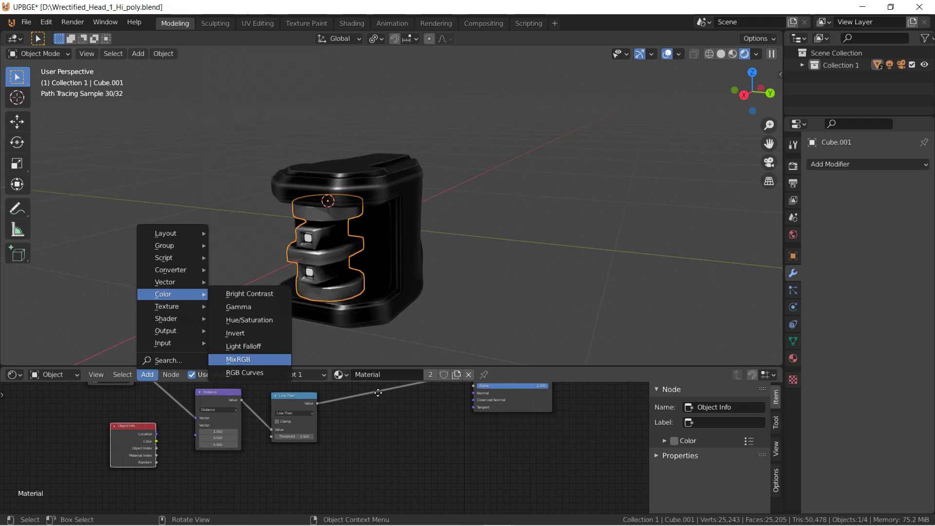
click(238, 360)
click(371, 390)
drag(389, 400, 383, 388)
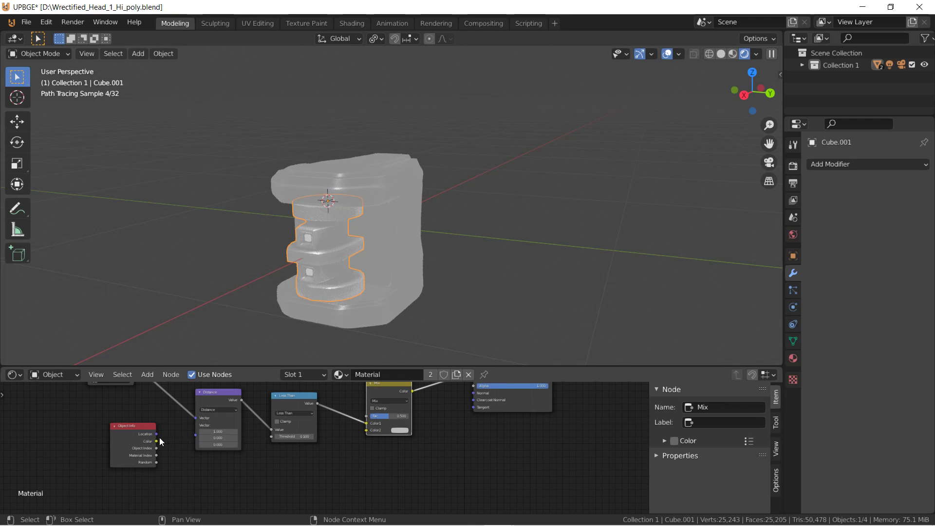
Connect the Object Info colour to the mix node's Color2, set blending to Multiply, and place Object Info below Distance
drag(156, 440, 366, 430)
click(383, 400)
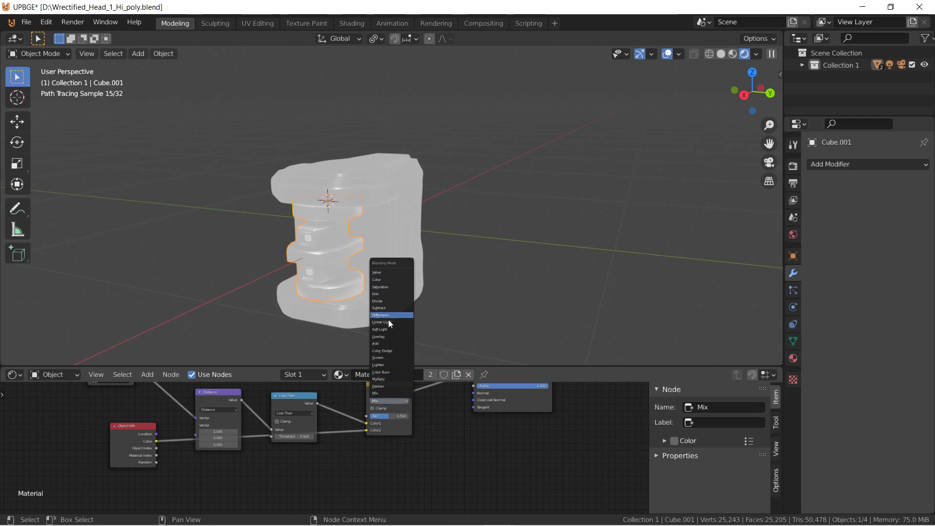
click(390, 379)
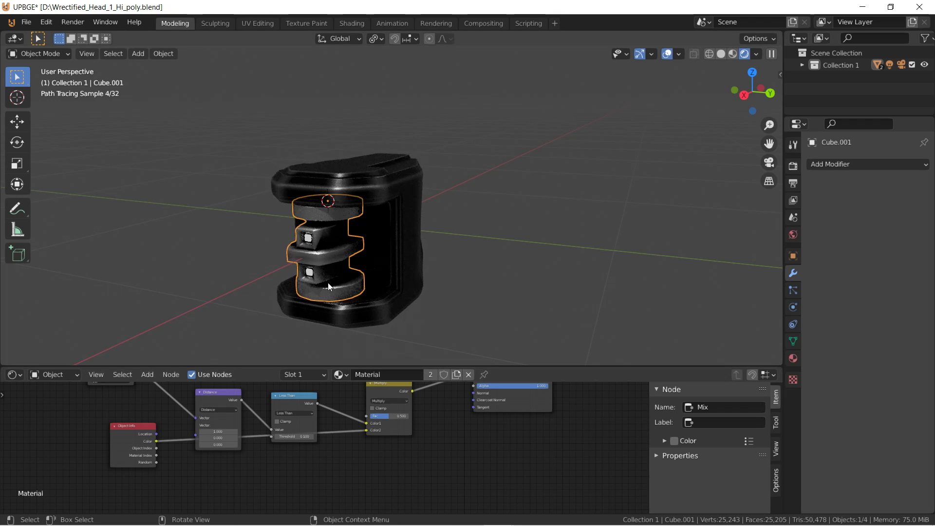
drag(126, 430, 211, 462)
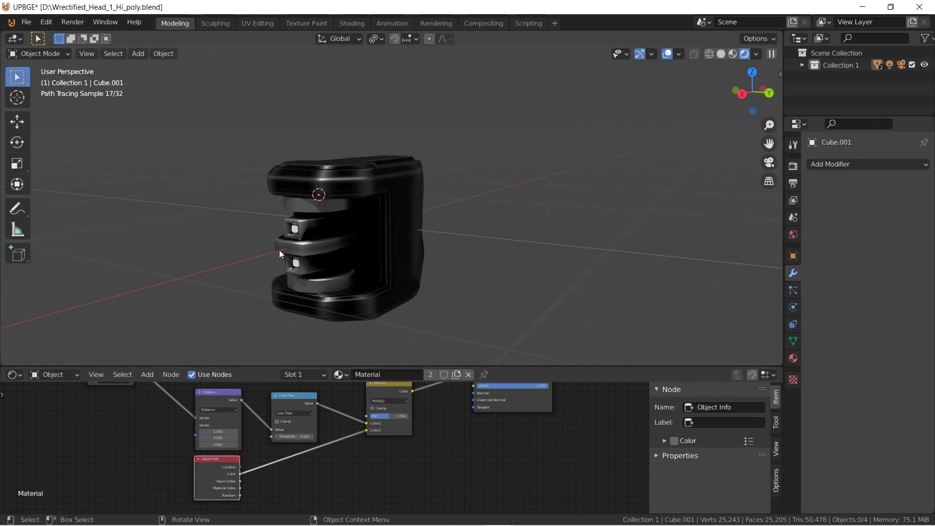
Select the column, show its Viewport Display object settings, and give its object colour a faint reddish tint
click(292, 237)
click(793, 254)
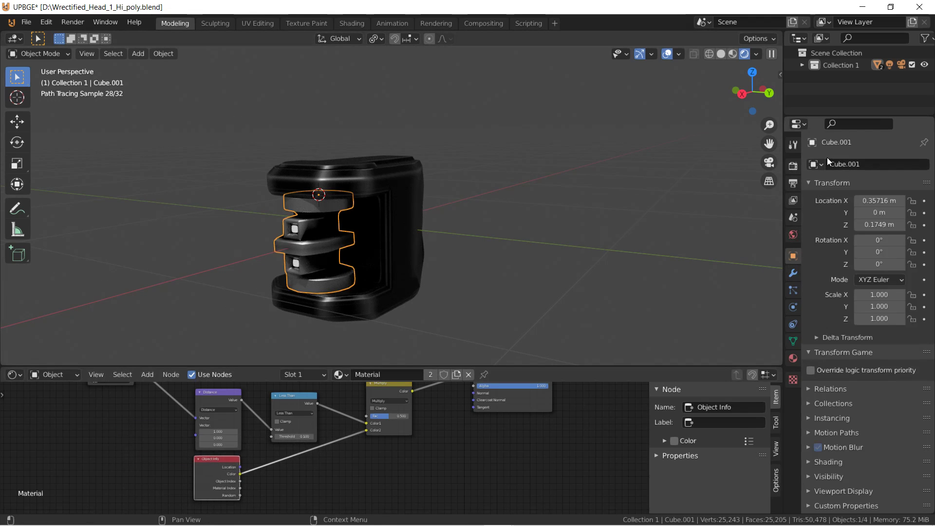
click(824, 477)
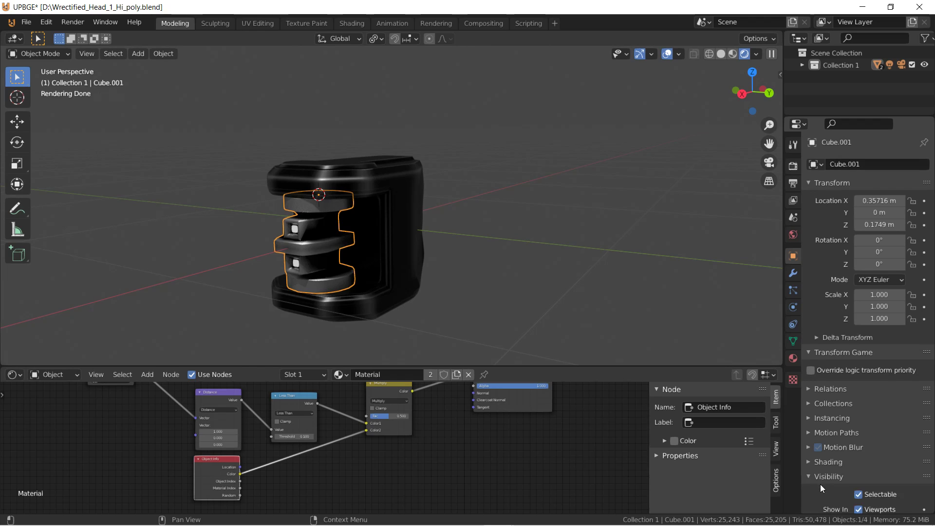
scroll(842, 476, down, 6)
click(823, 320)
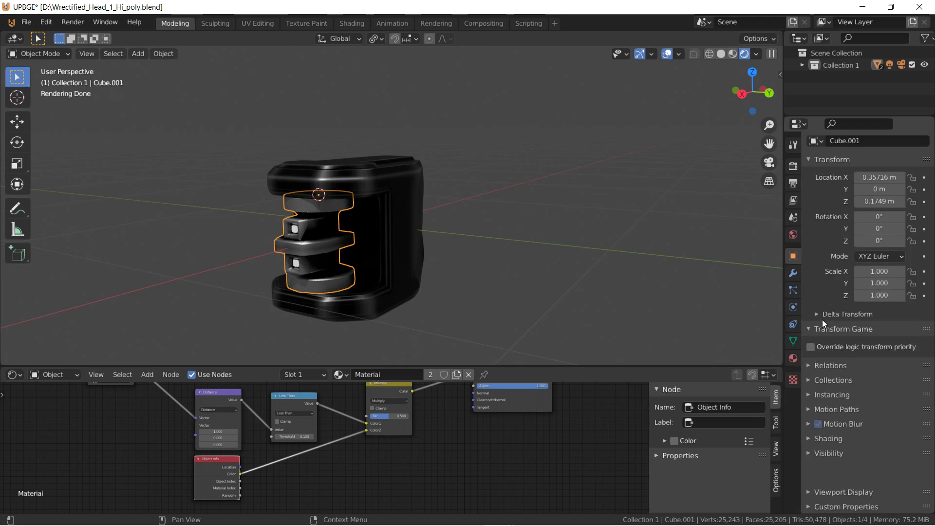
click(851, 492)
scroll(877, 479, down, 5)
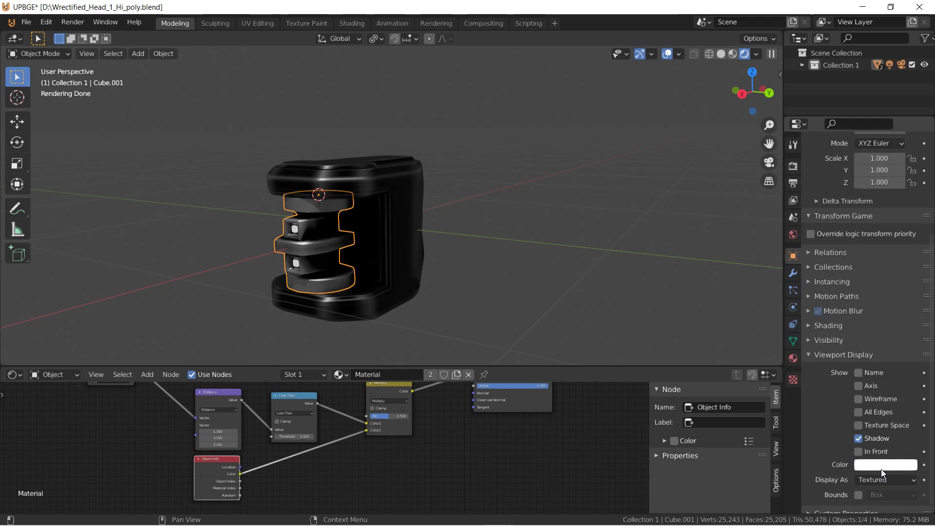
click(881, 467)
drag(832, 408, 845, 437)
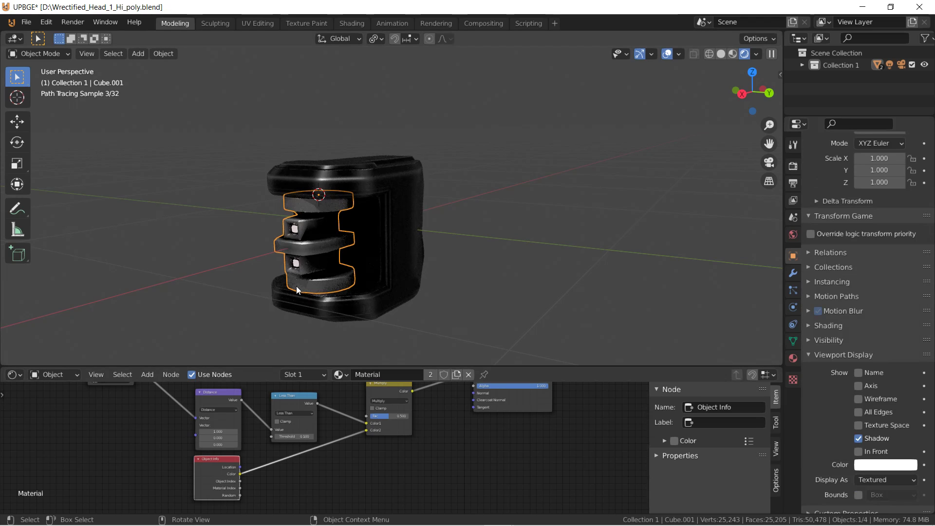
Set the Multiply node's Fac to 1.000 so the object colour fully tints the emission
drag(377, 417, 412, 417)
scroll(489, 420, down, 3)
middle_drag(491, 420, 459, 440)
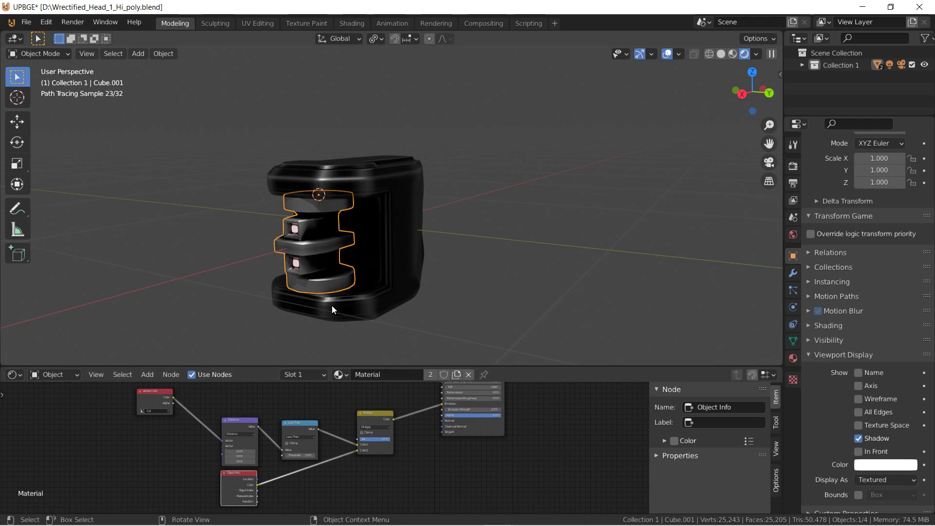
middle_drag(321, 445, 354, 429)
scroll(353, 429, up, 1)
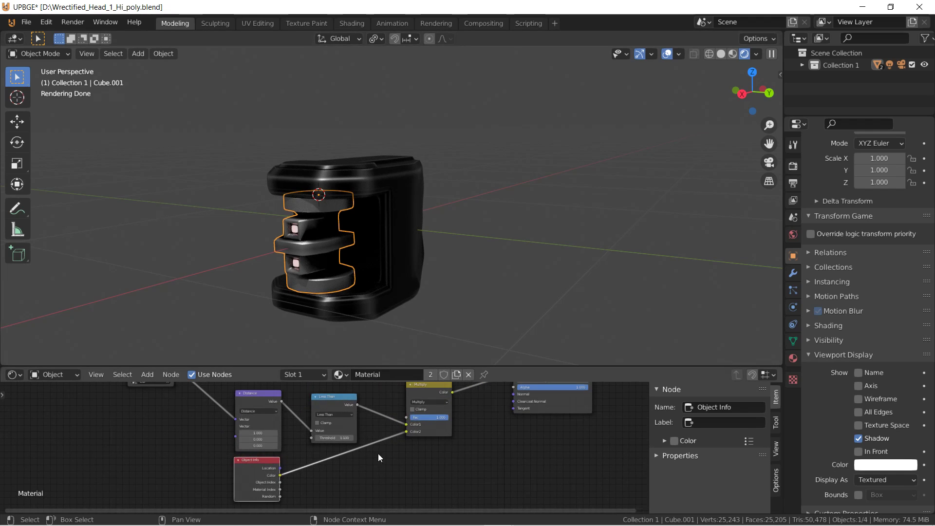
Set the column's viewport display colour to pure red
click(871, 469)
drag(870, 422, 828, 438)
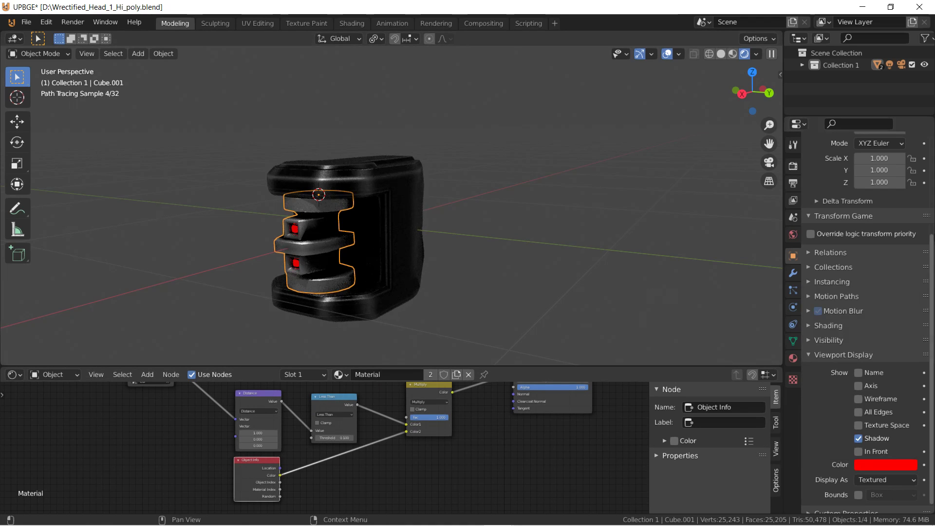
Show the scene's render settings, deselect the column, and check the emissive recess faces from the opposite side
click(794, 165)
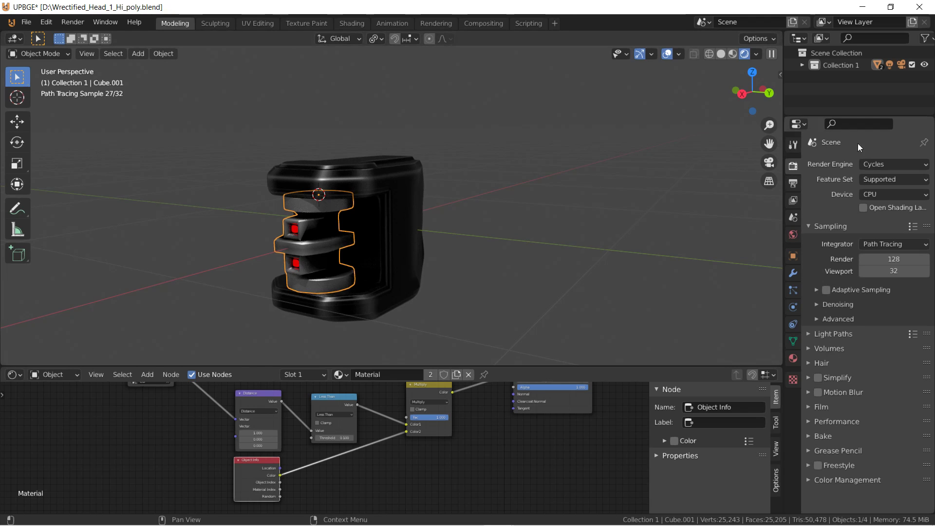
key(alt+a)
mouse_move(348, 225)
middle_down()
mouse_move(420, 221)
mouse_move(468, 247)
middle_up()
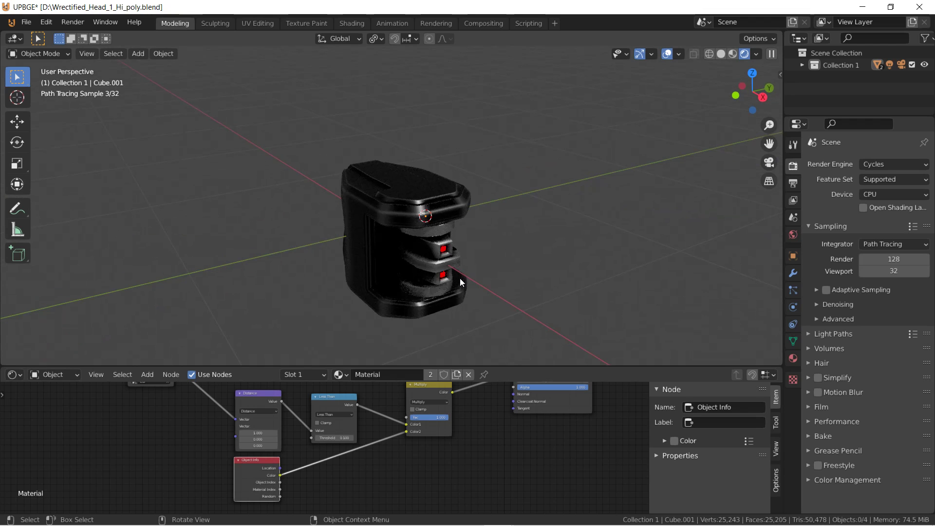
click(349, 517)
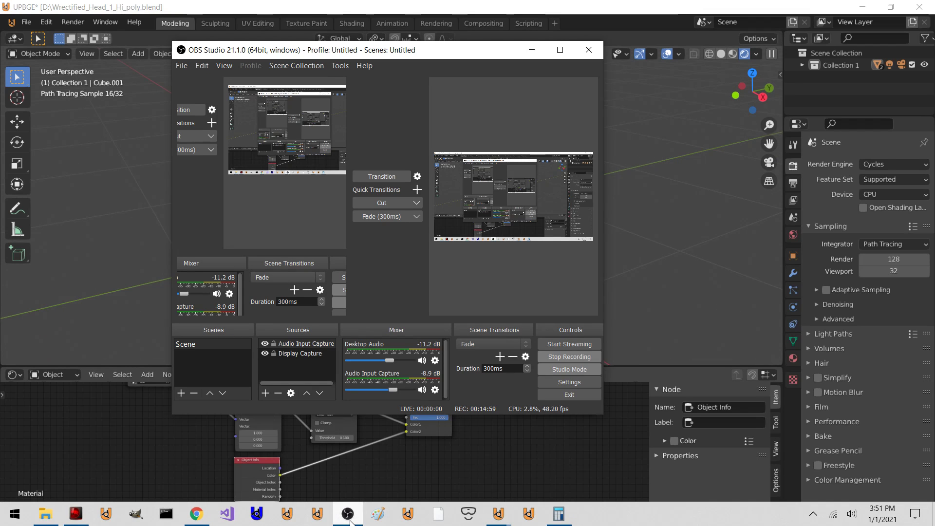